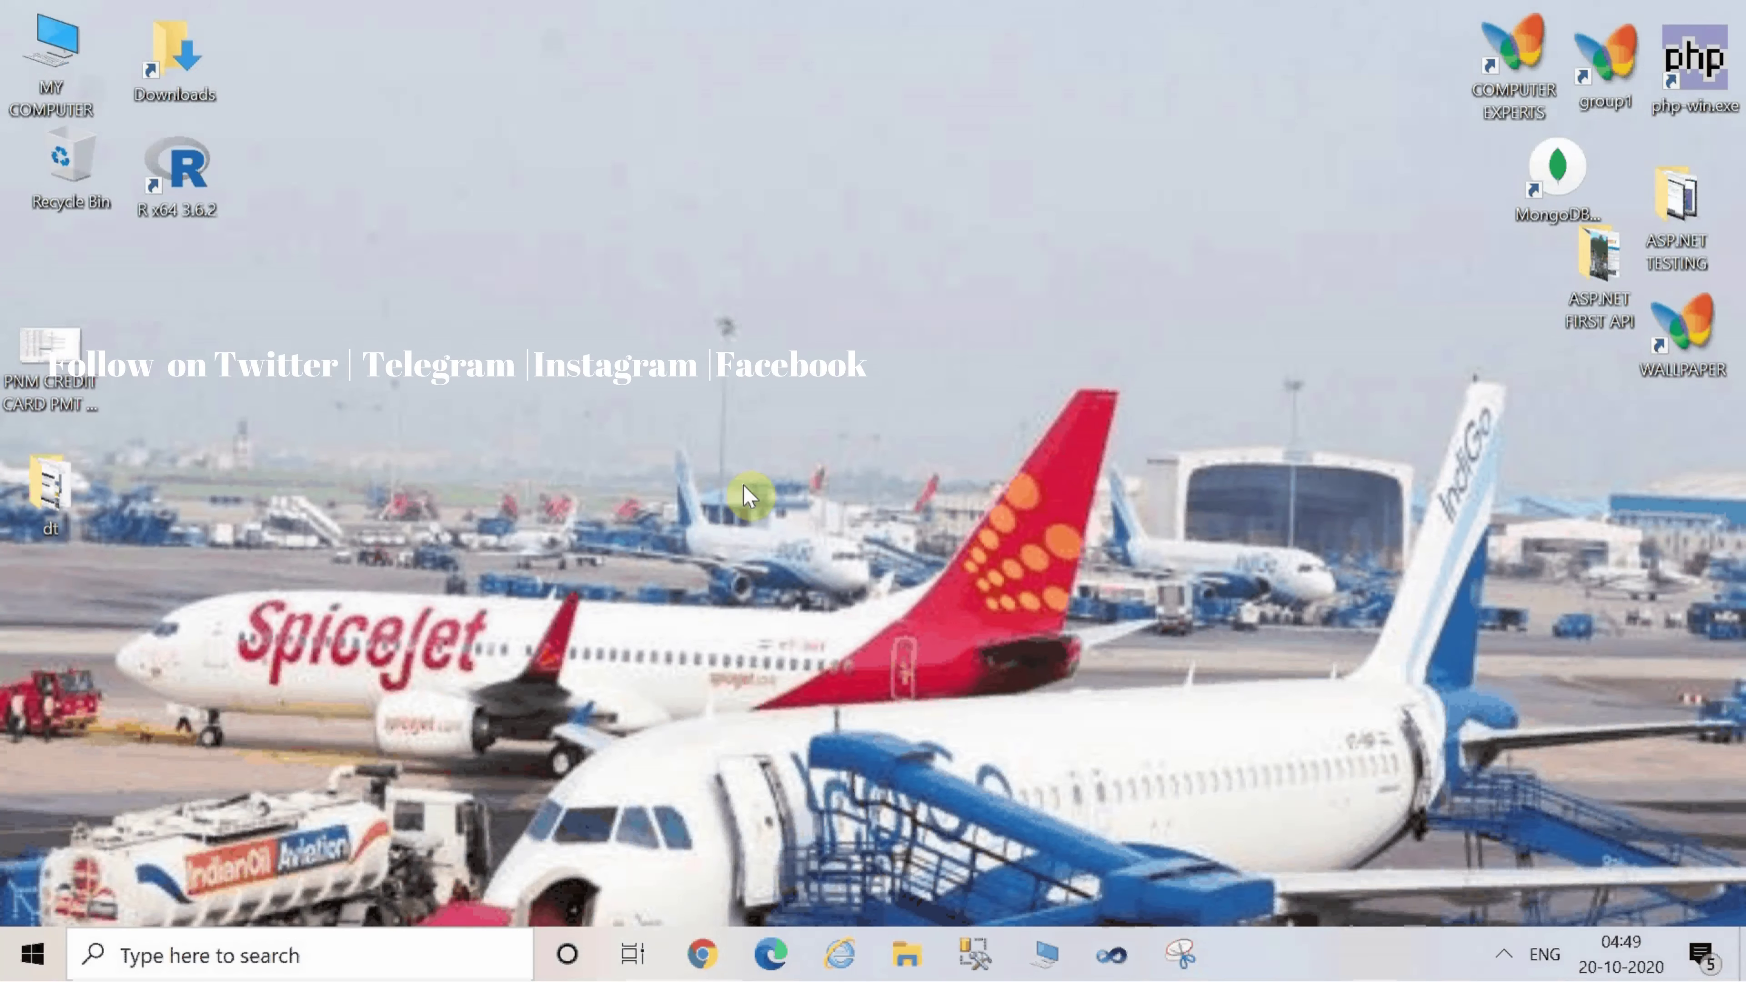
Launch Excel by searching EXCEL in Windows search and opening the best match.
click(282, 963)
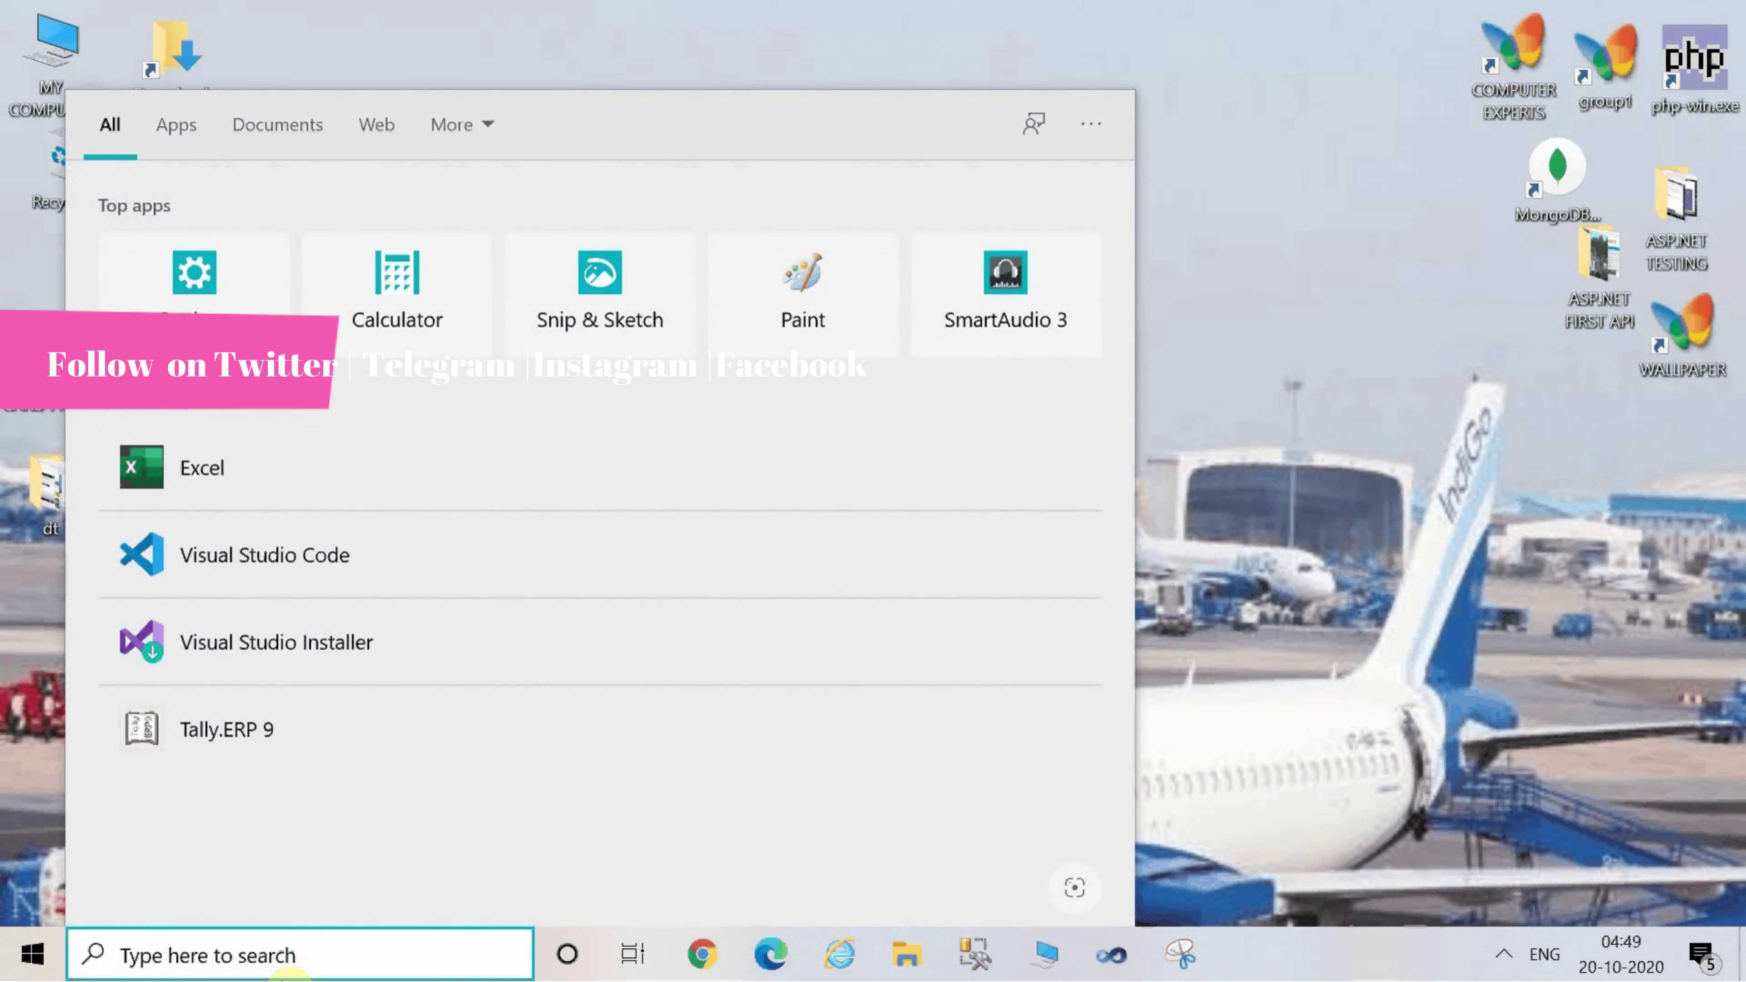
text(EX)
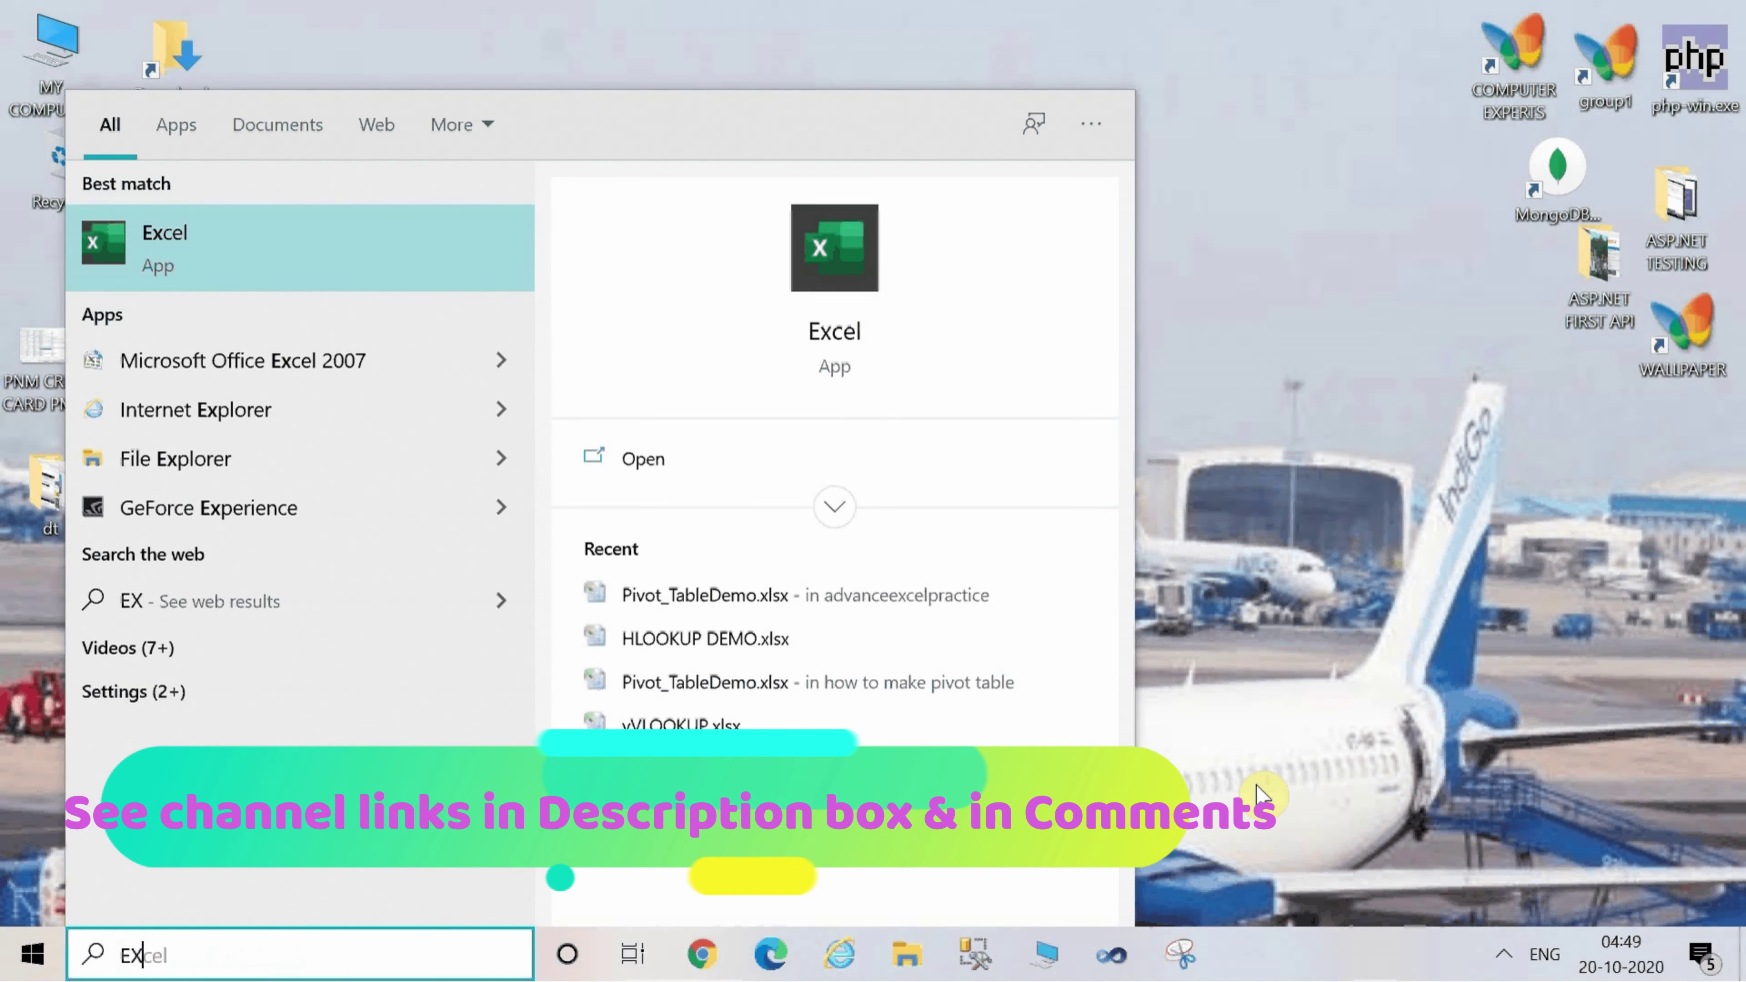
text(CEL)
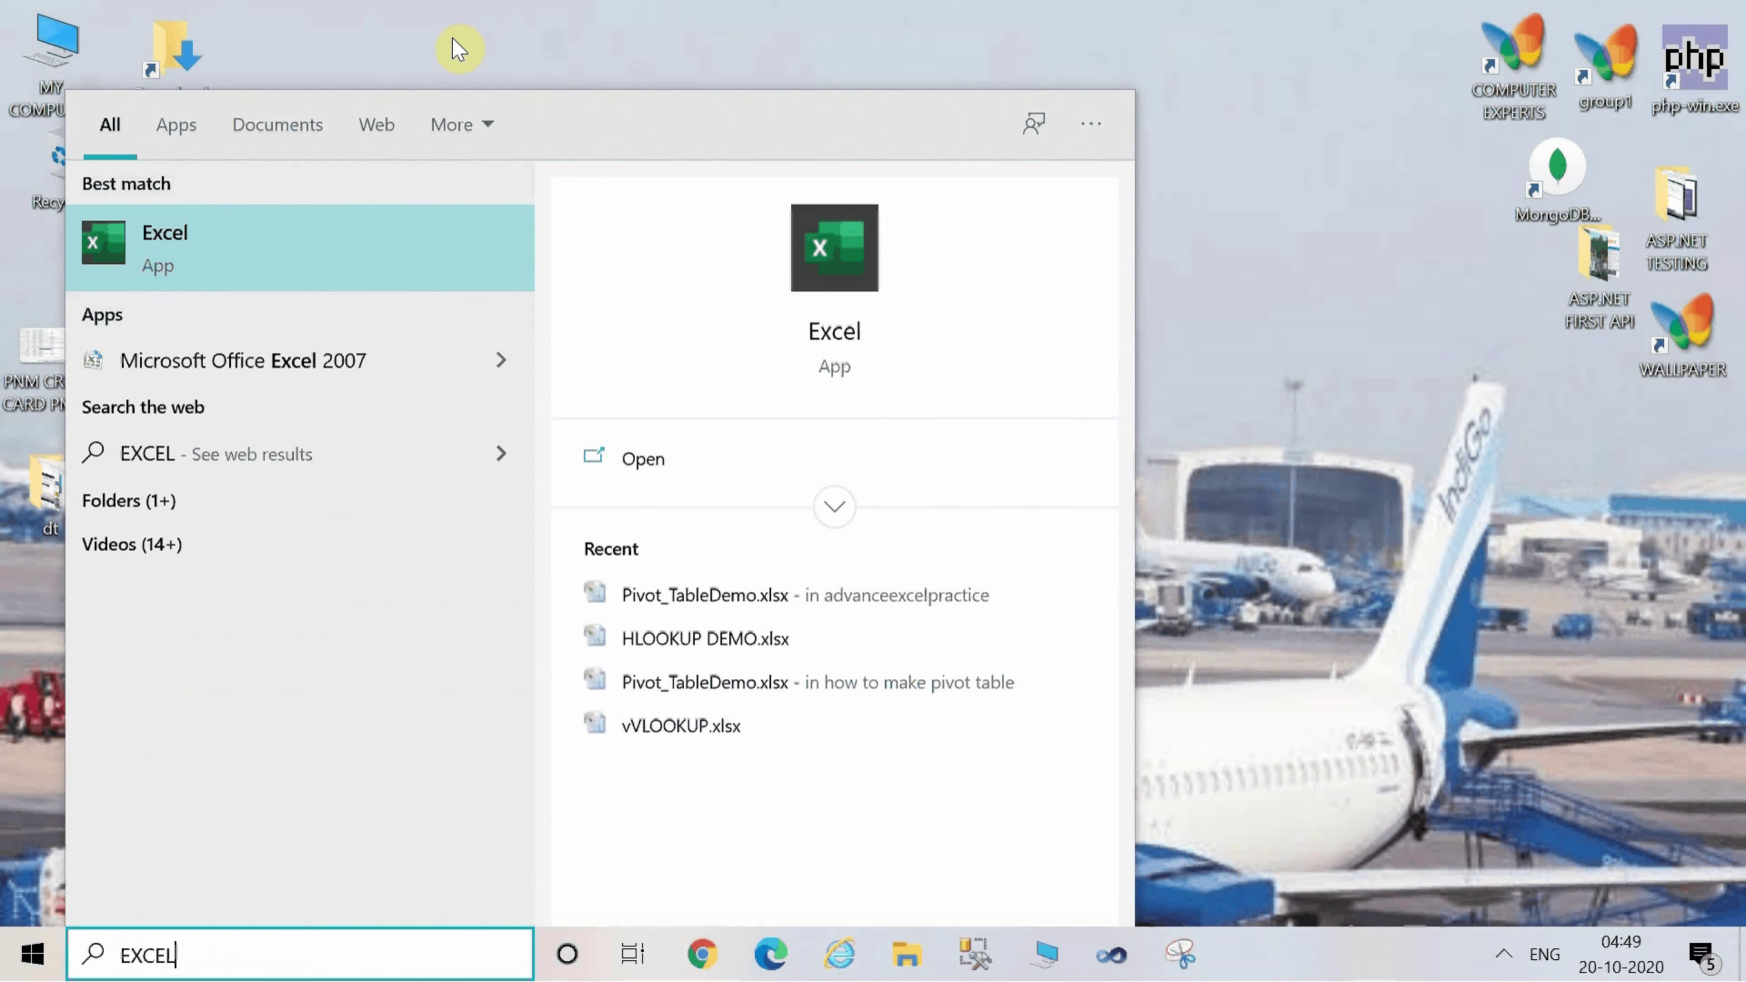
click(344, 249)
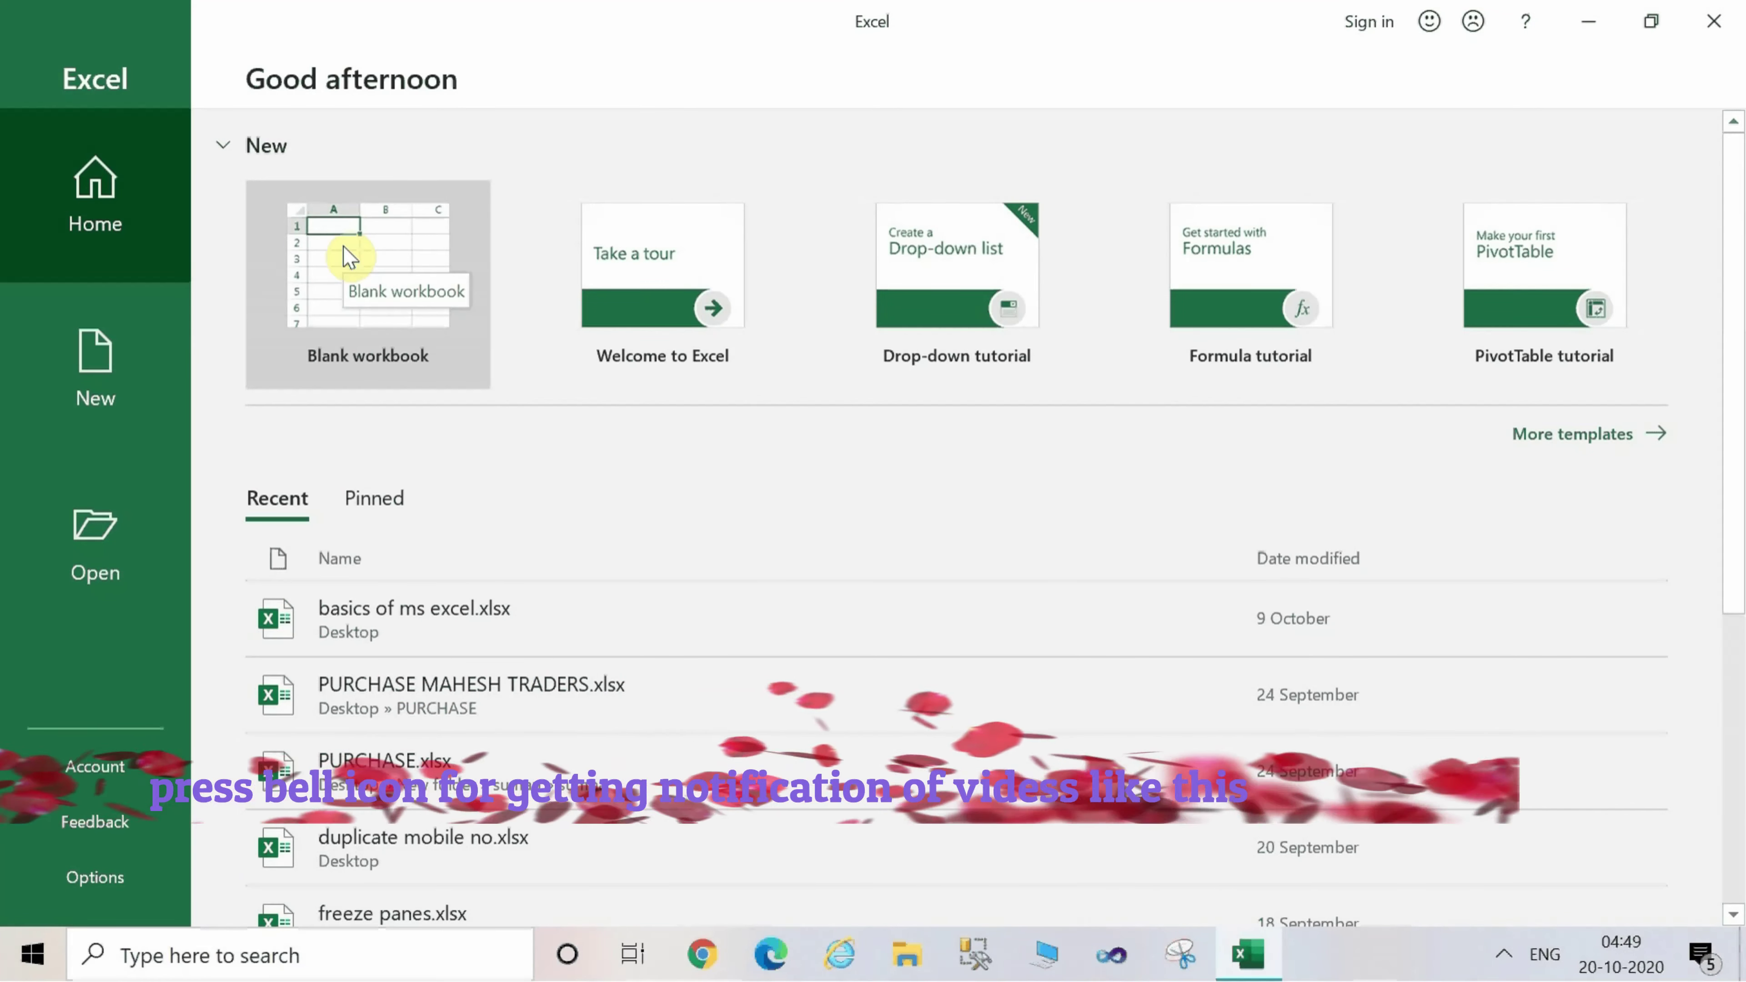
Start a blank workbook and enter PRODUCT 1 in cell B4.
click(342, 246)
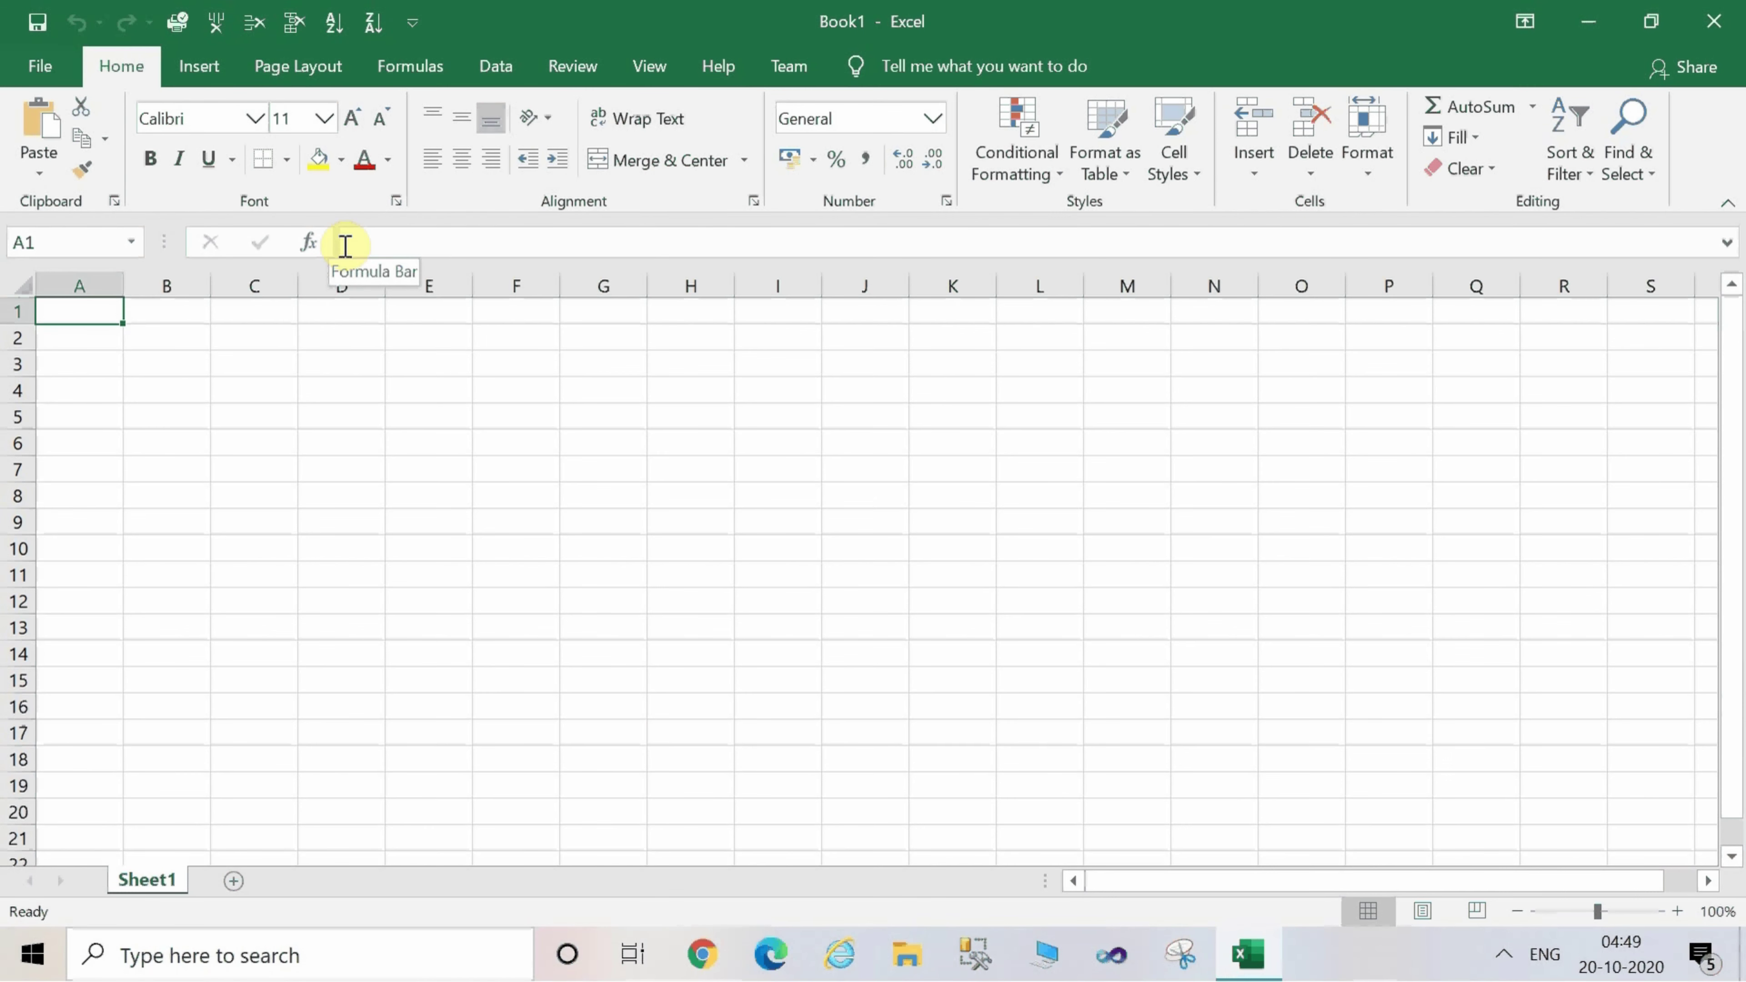
click(308, 469)
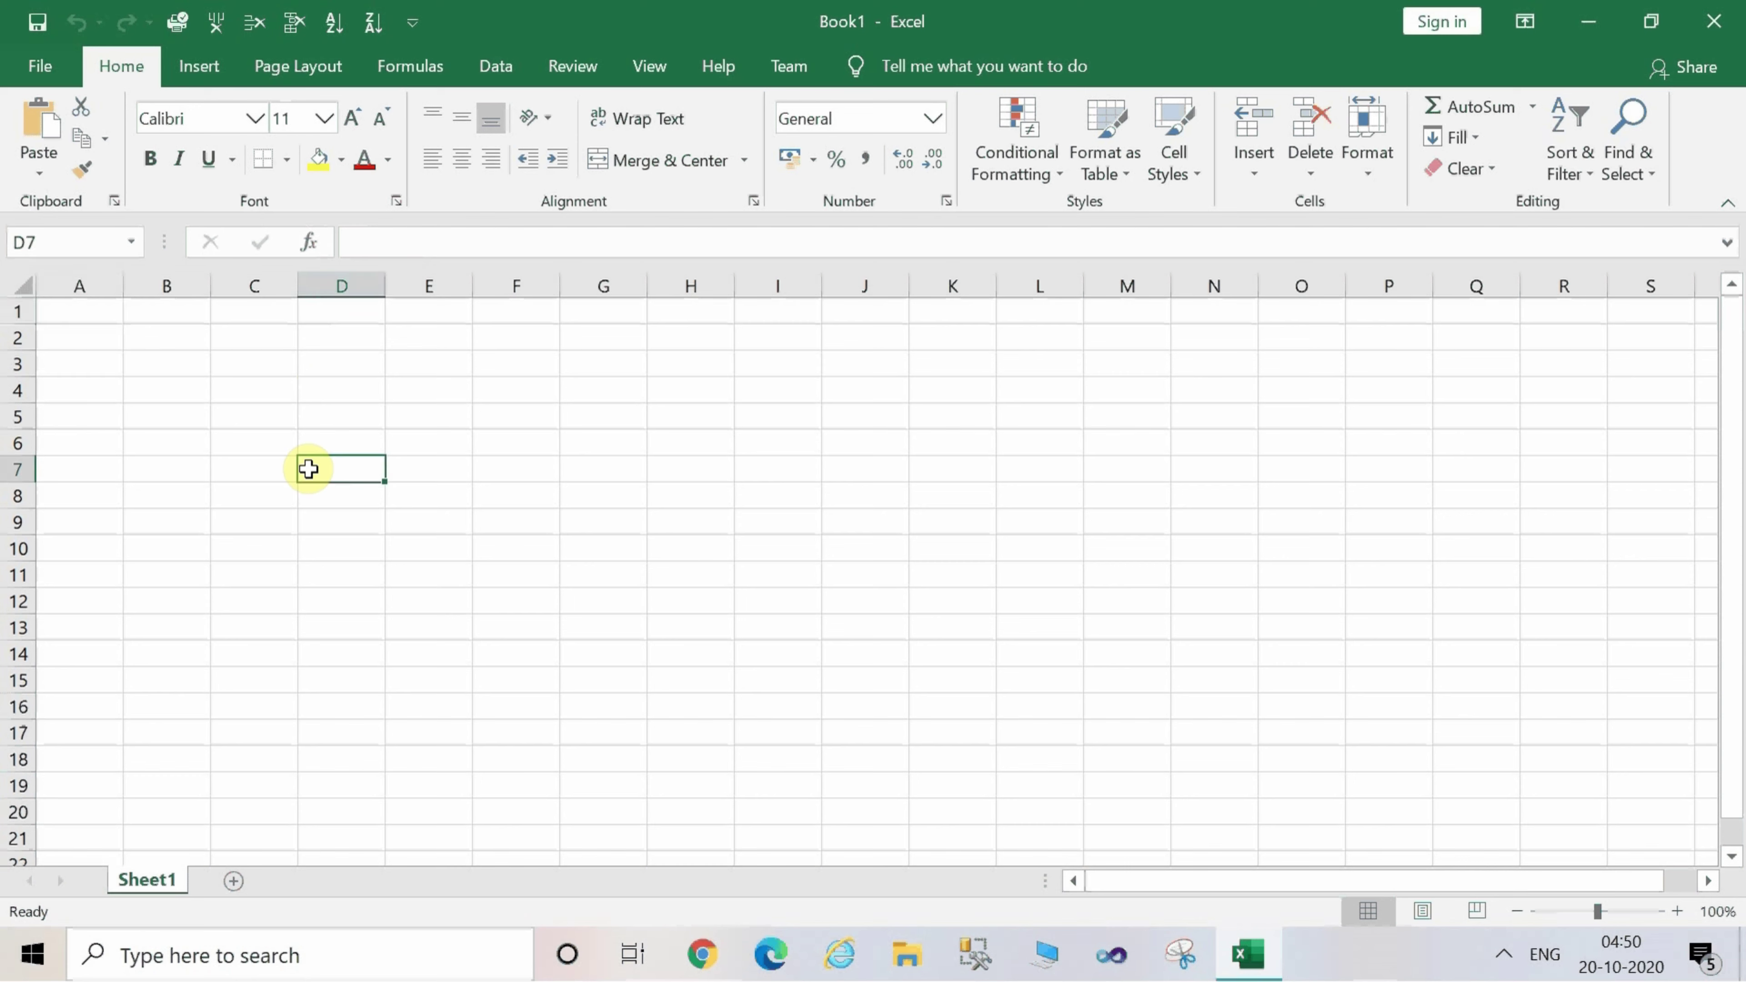
click(199, 382)
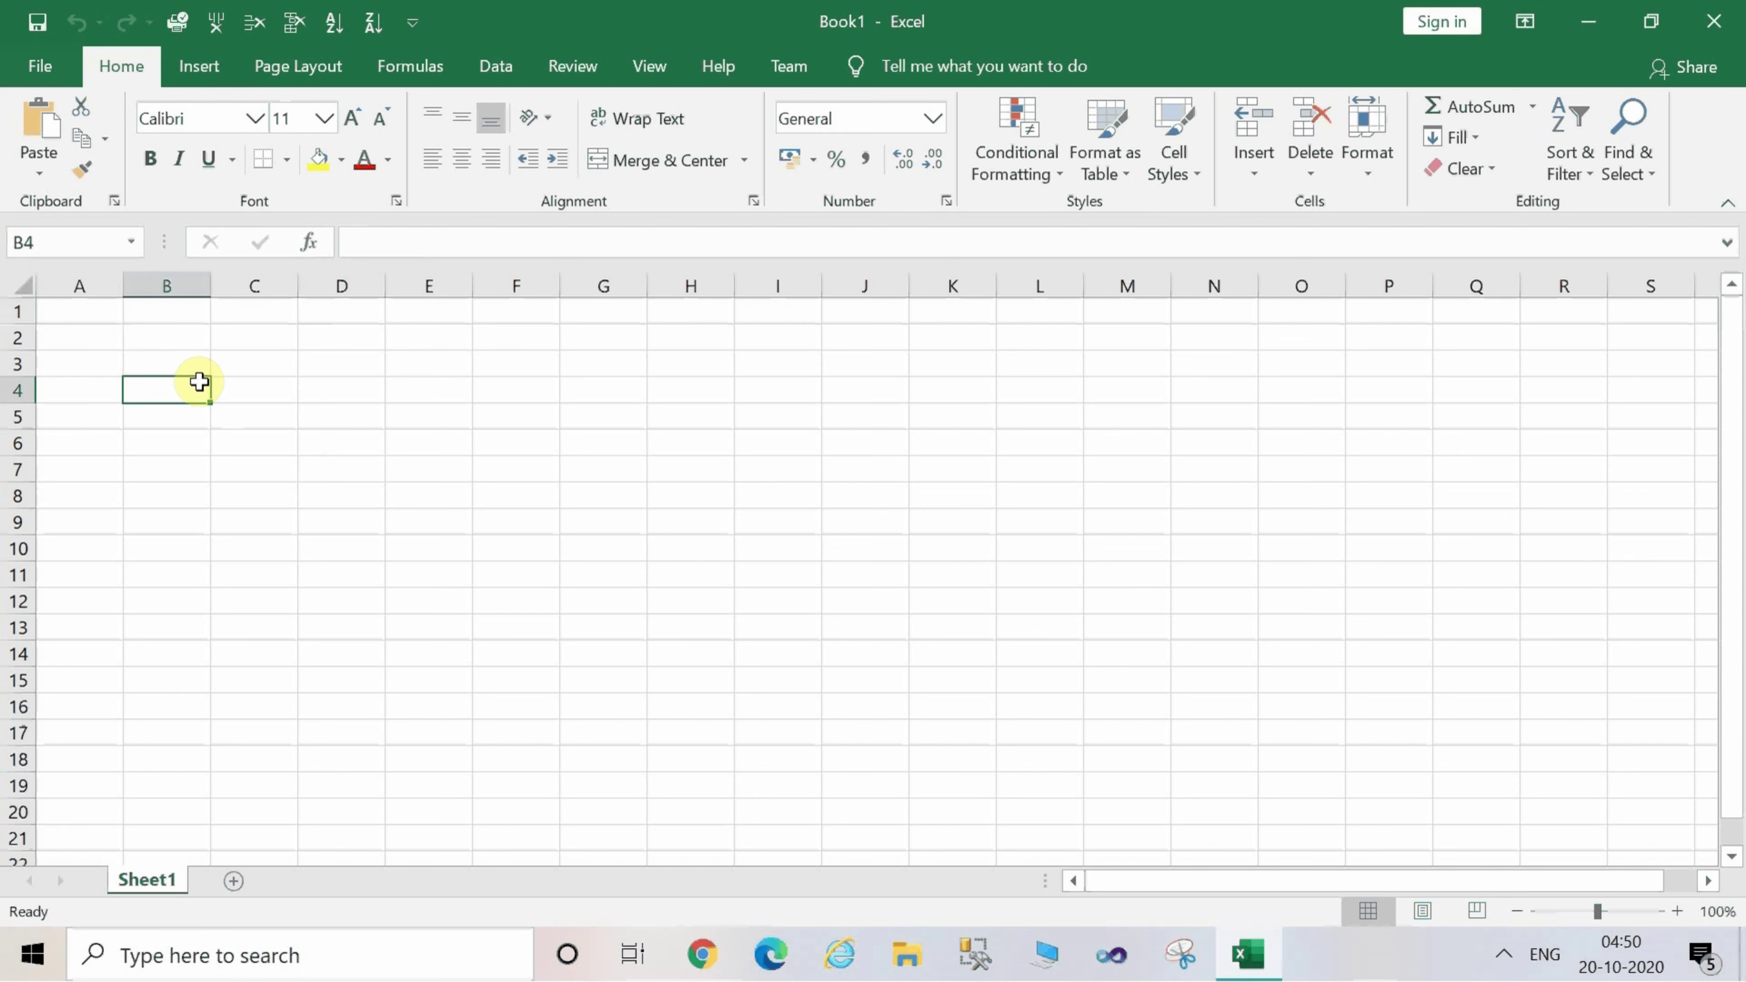
text(PRODUCT 1)
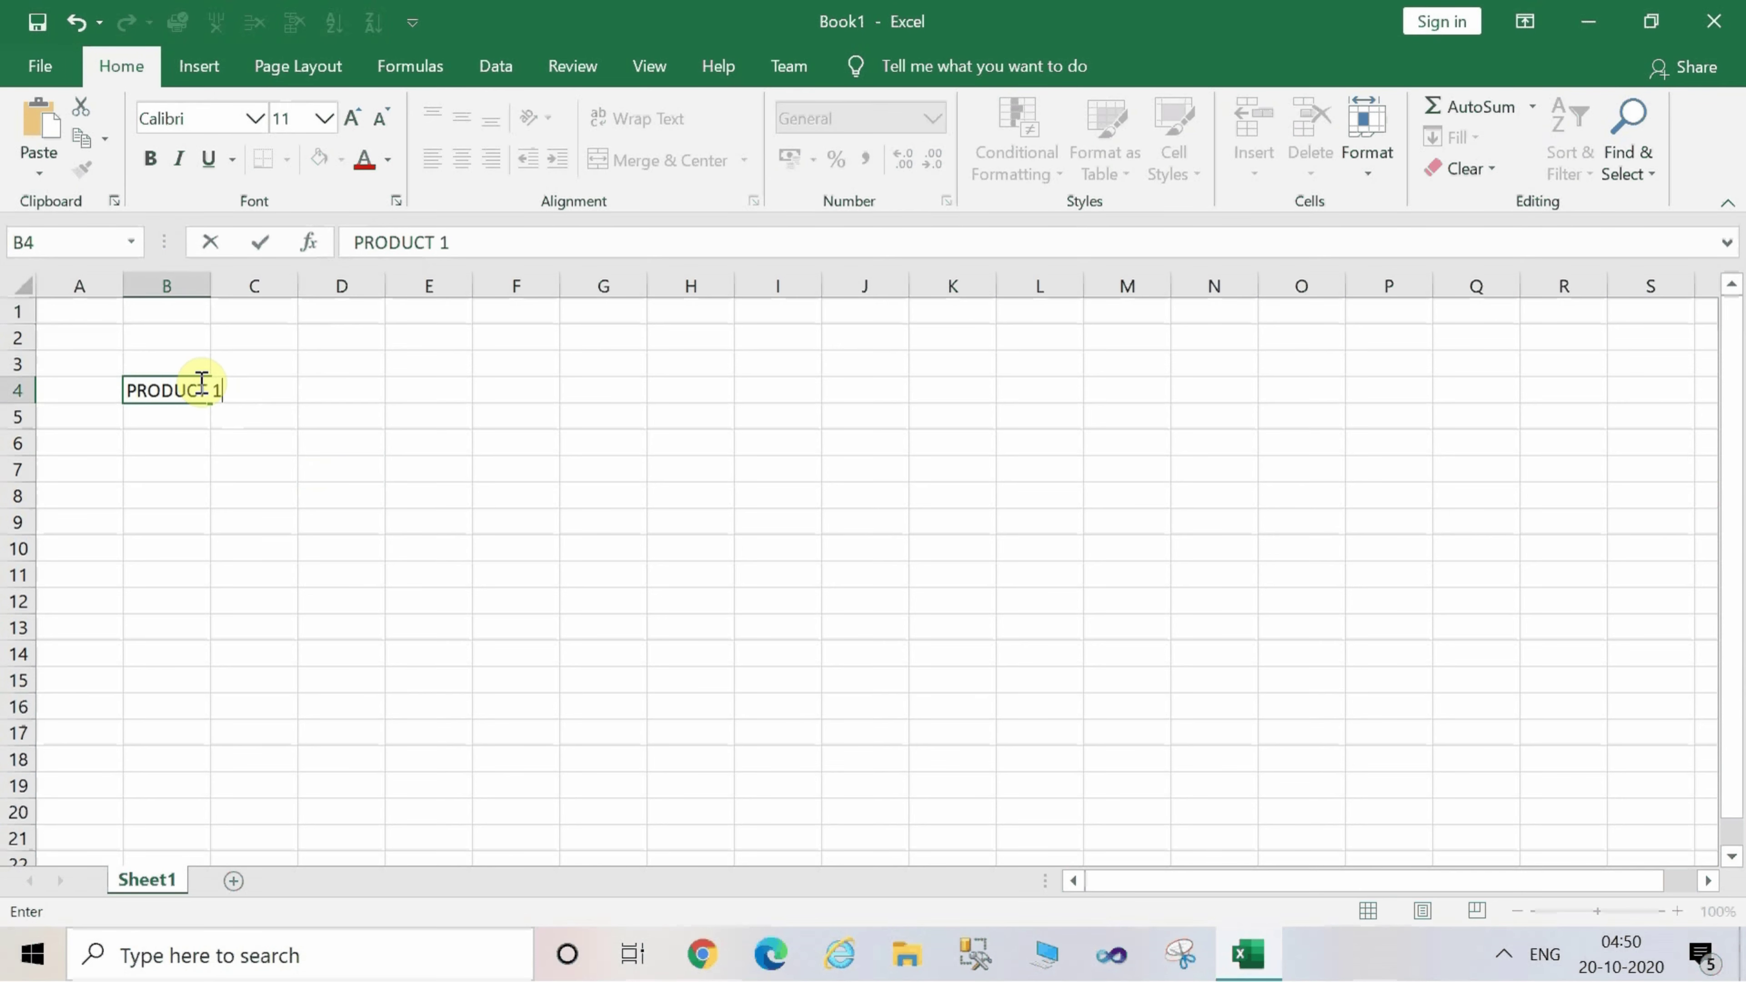
key(Return)
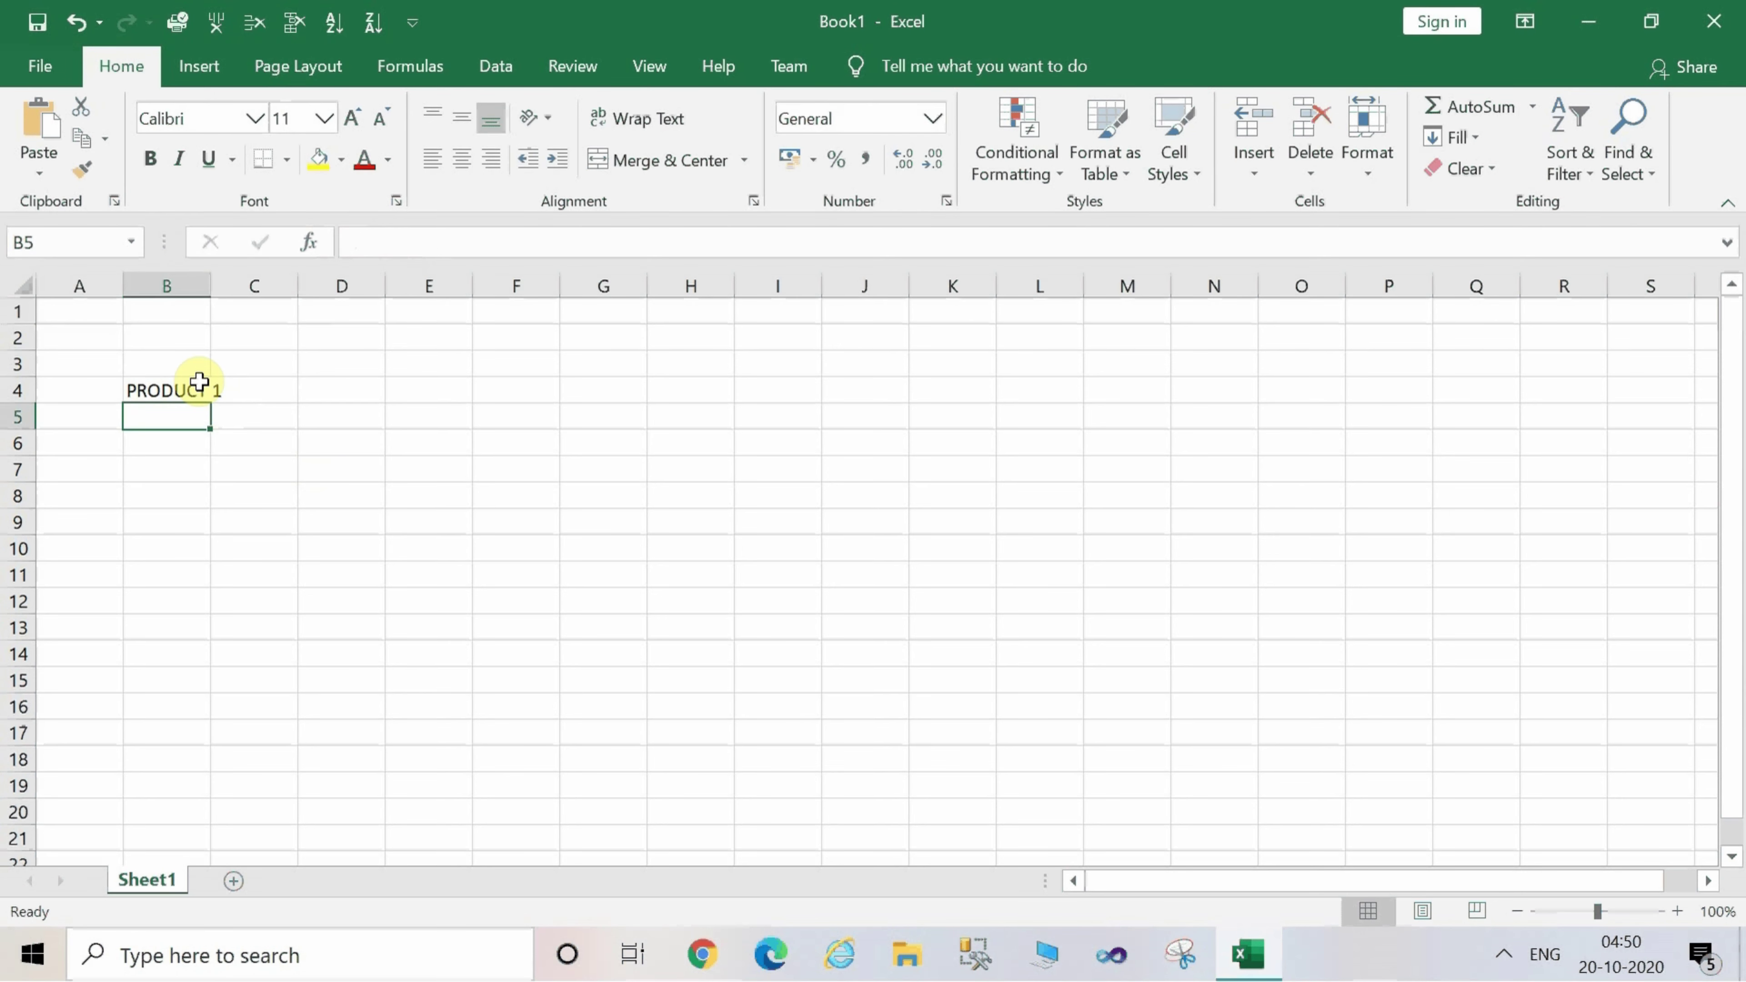
Fill B4 down to B19 to list PRODUCT 1 through PRODUCT 16, then autofit column B.
click(201, 390)
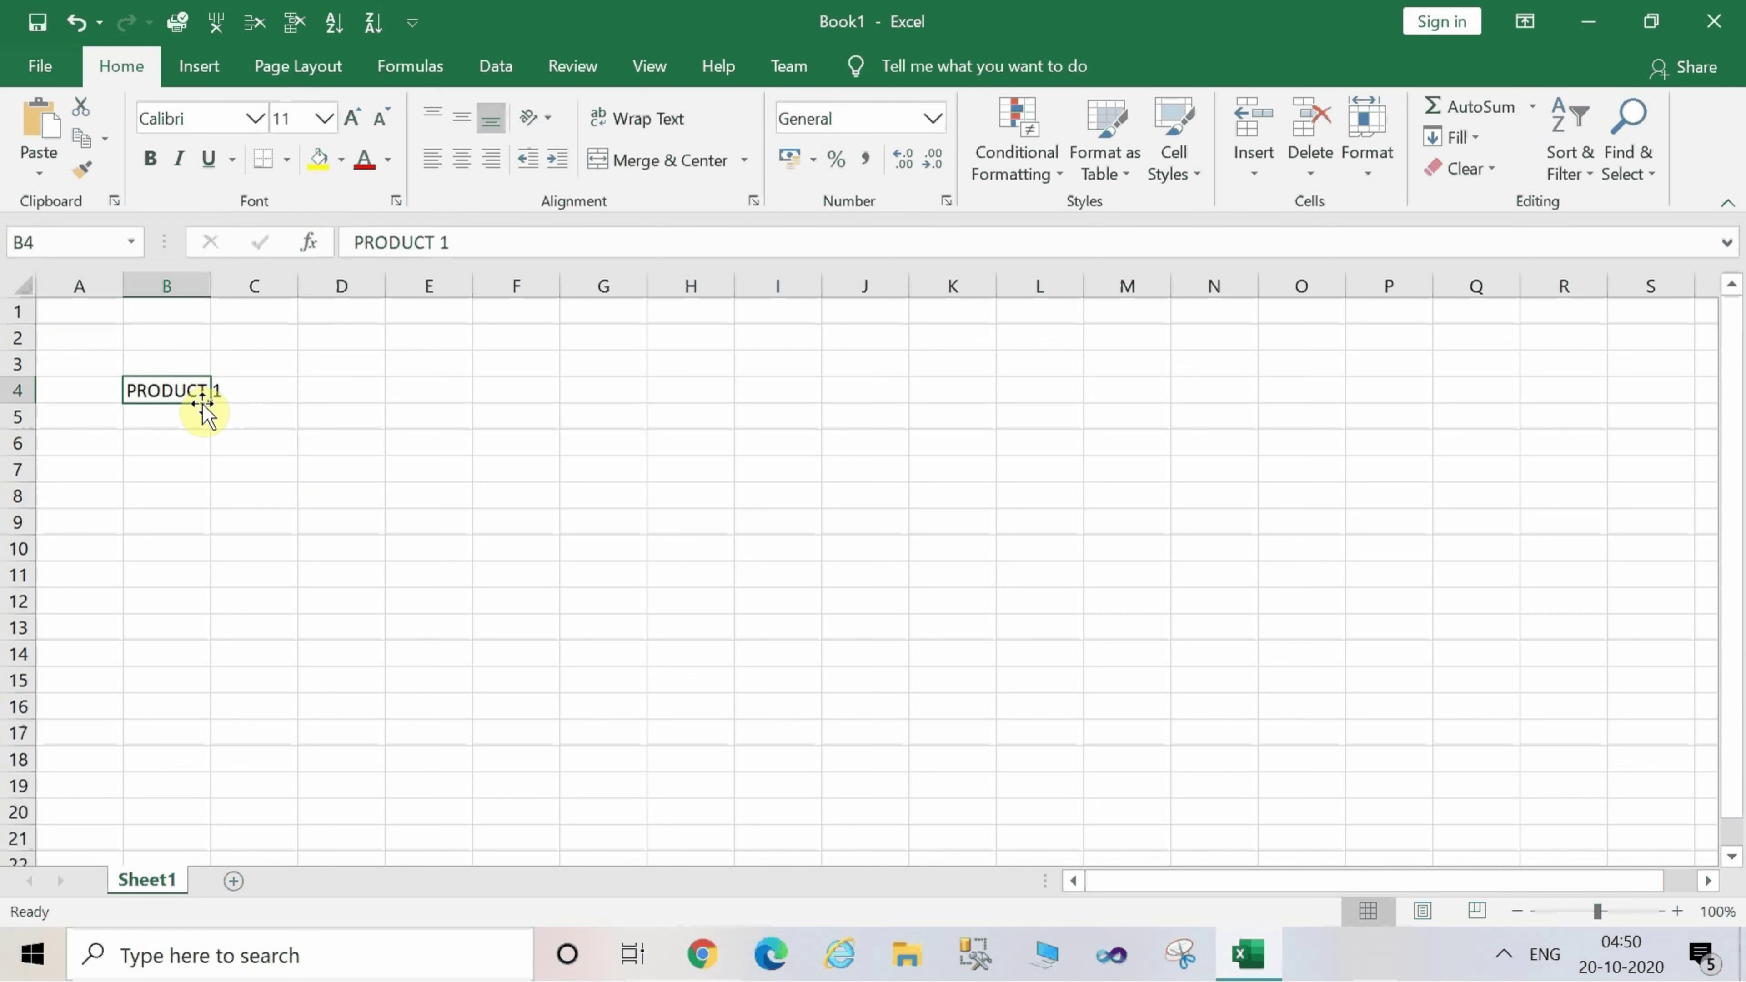
drag(212, 404, 248, 808)
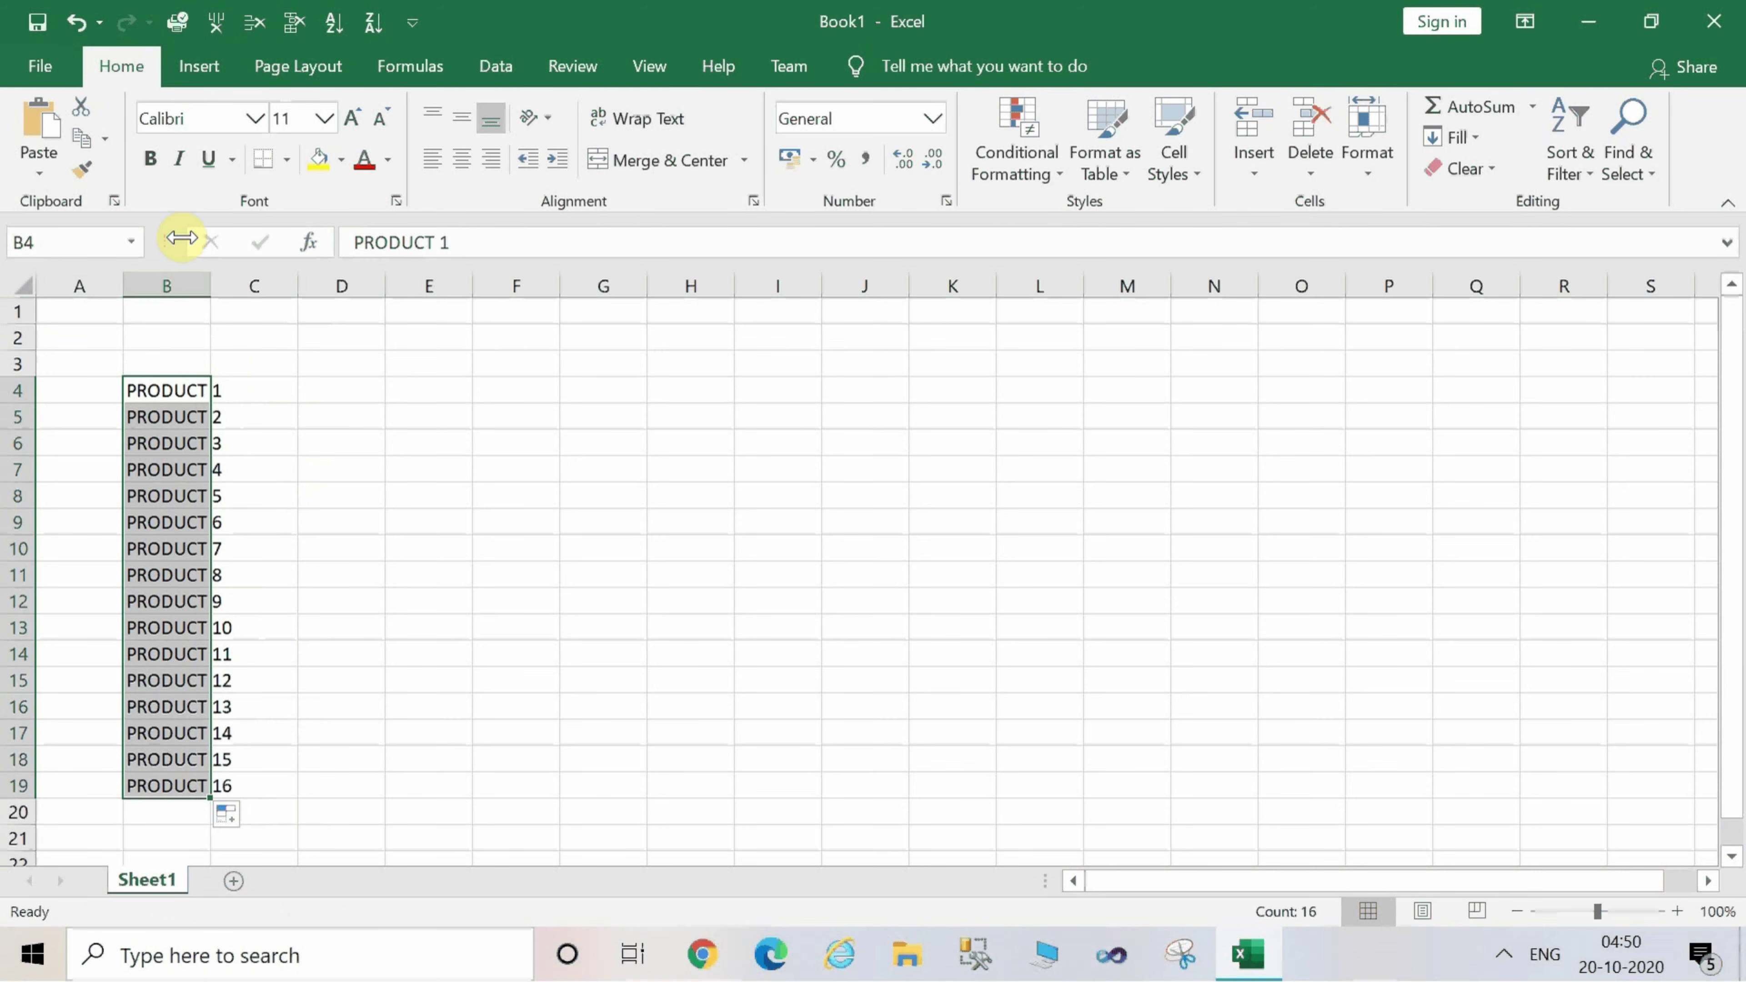
double_click(209, 277)
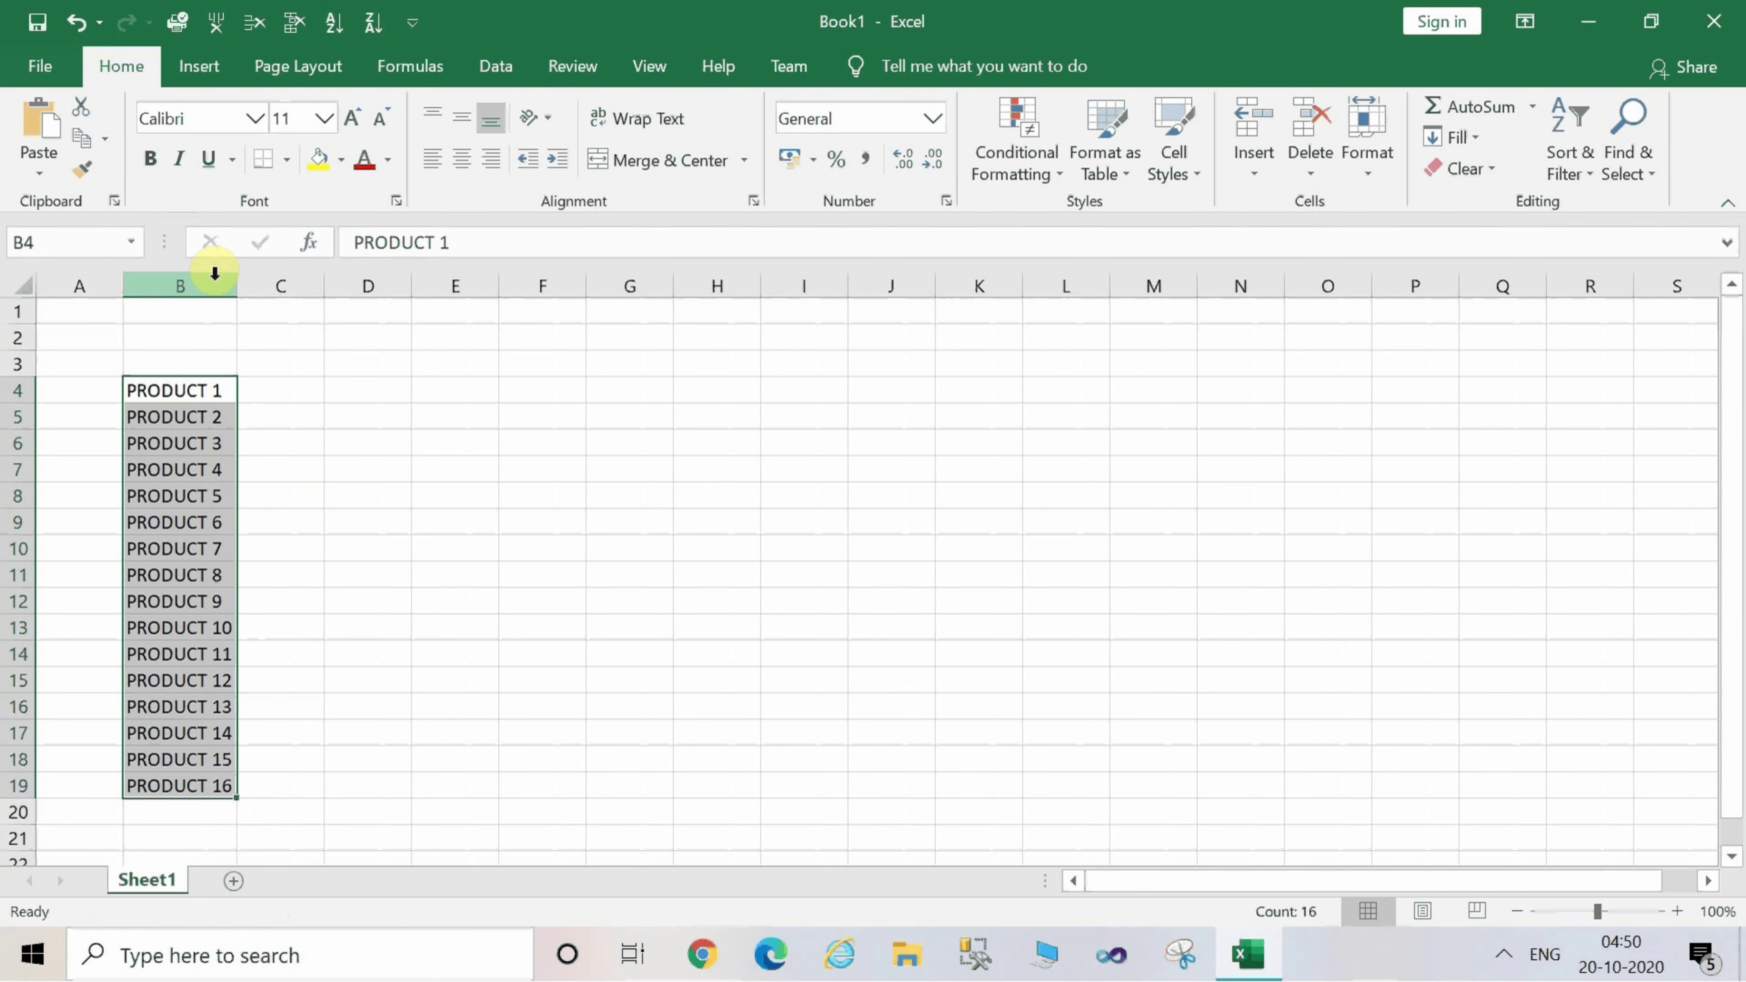
click(454, 602)
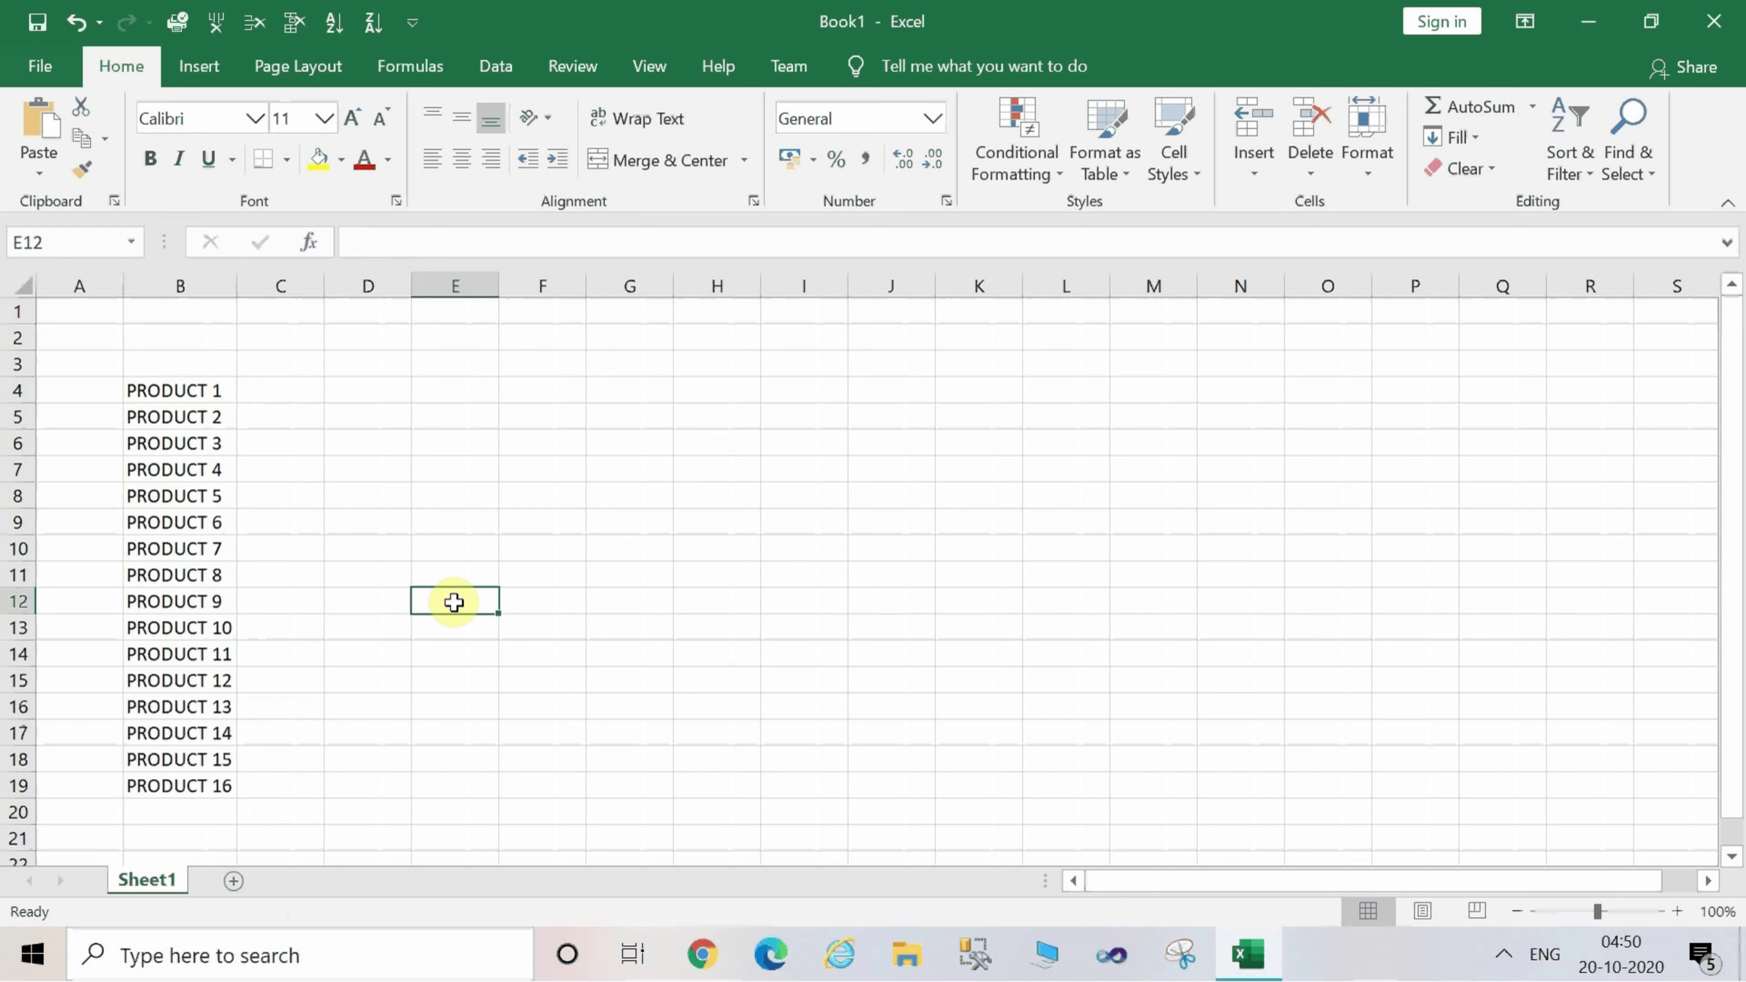
Enter EXCELLENT, VERY GOOD and GOOD in cells N3:N5.
click(294, 395)
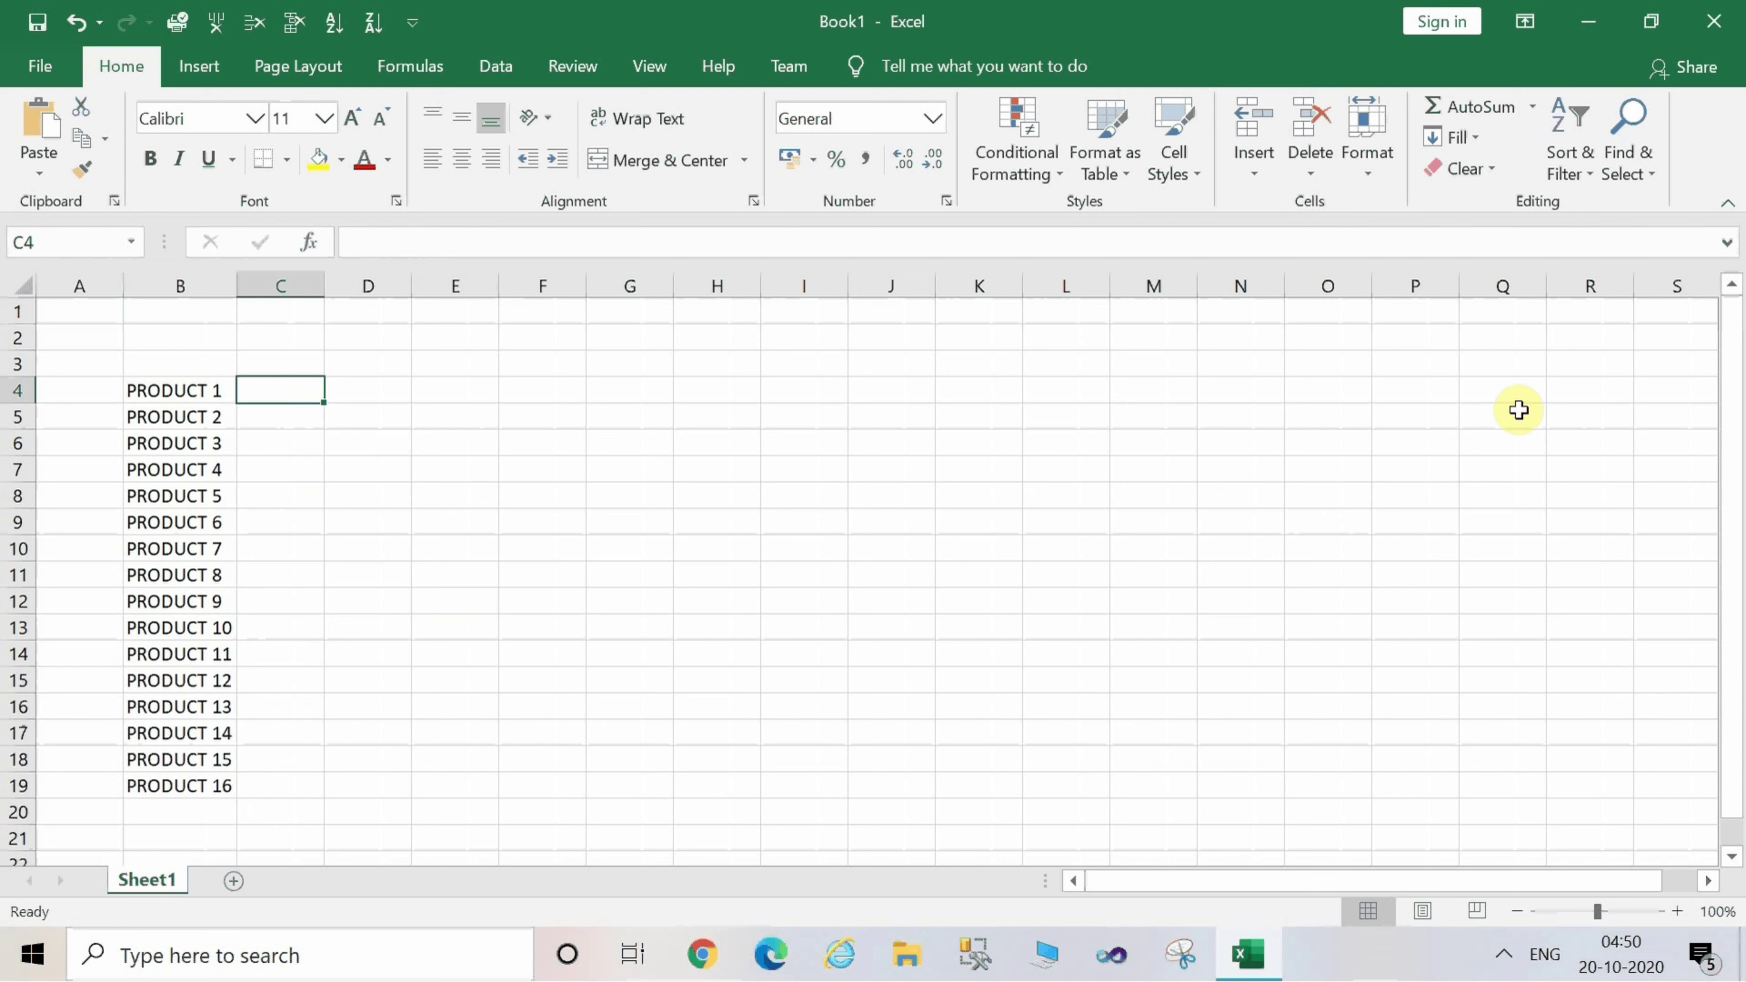
double_click(1258, 370)
text(EXCELLENT)
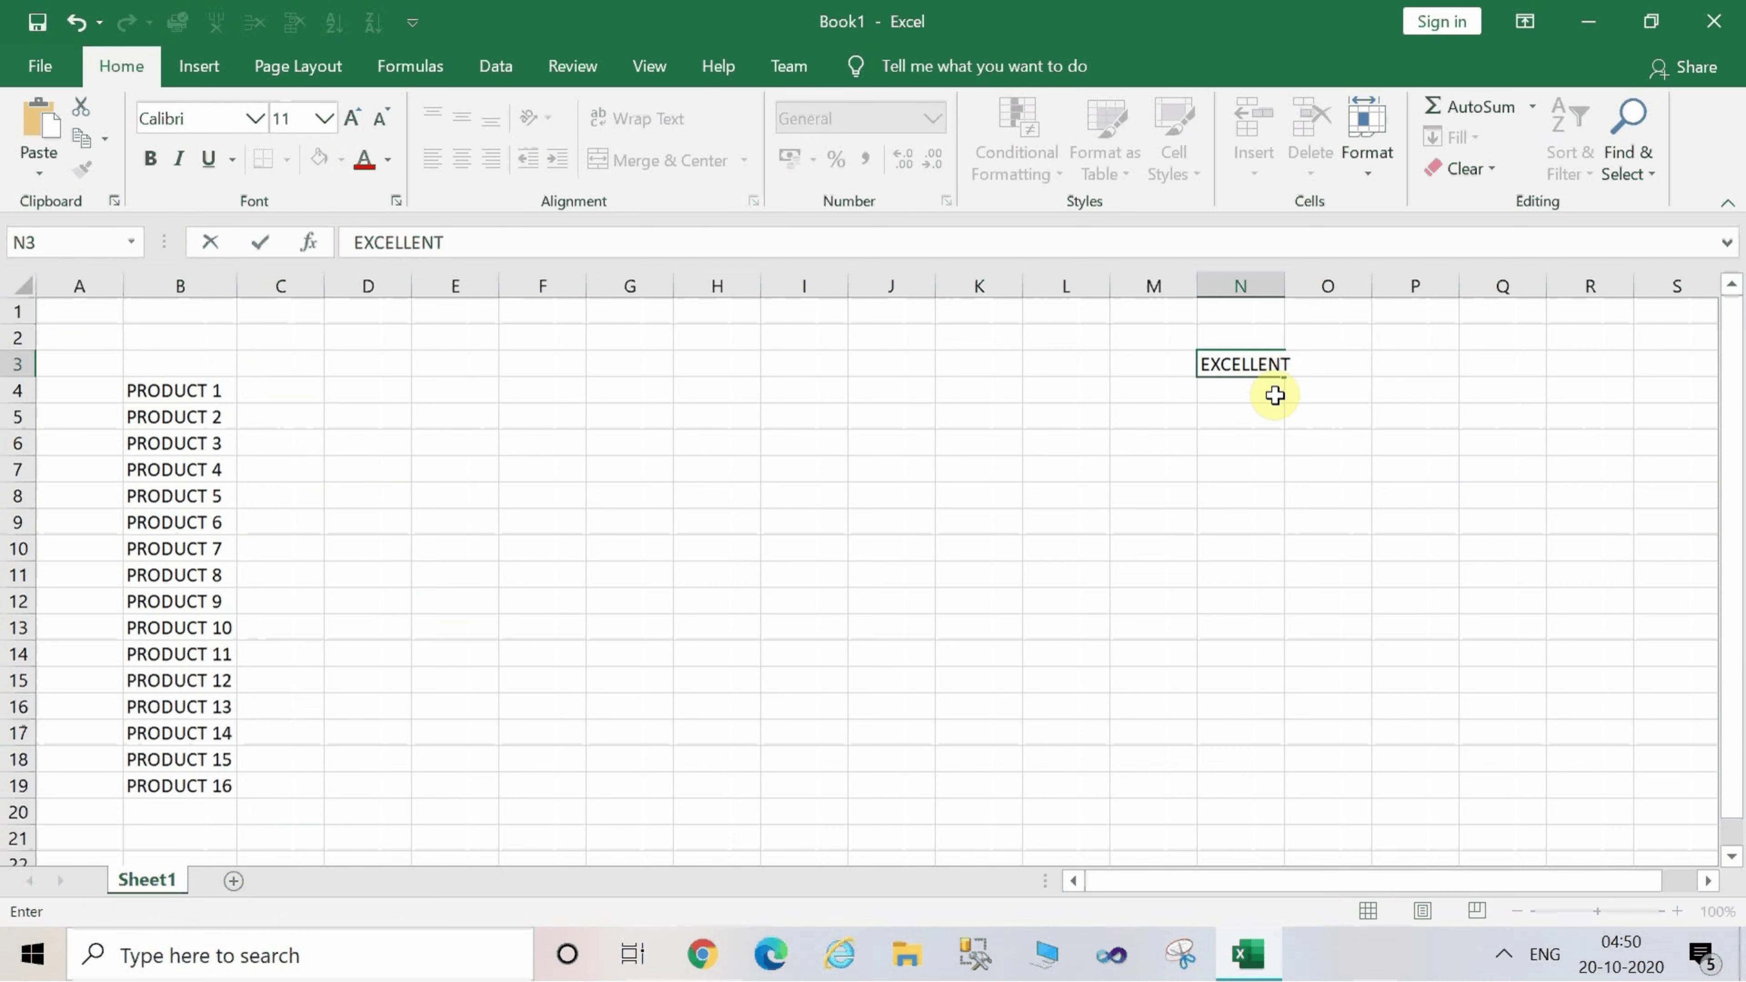
click(1276, 394)
text(VER)
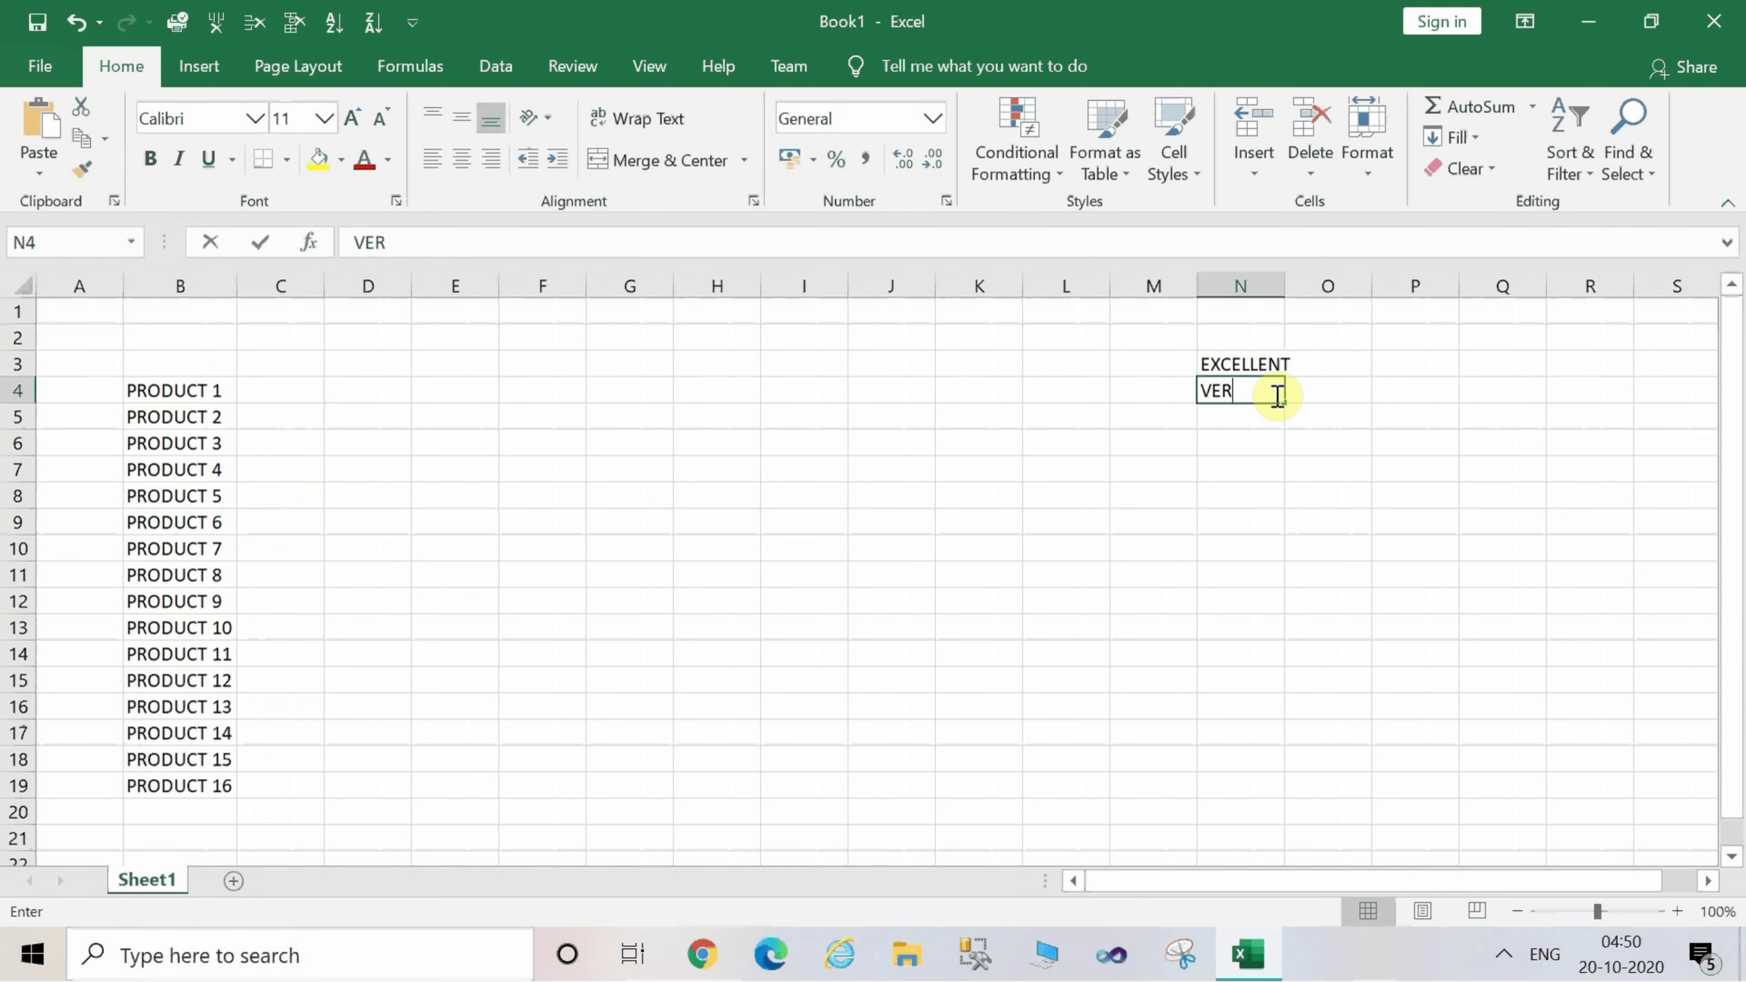
text(Y GOOD)
key(Return)
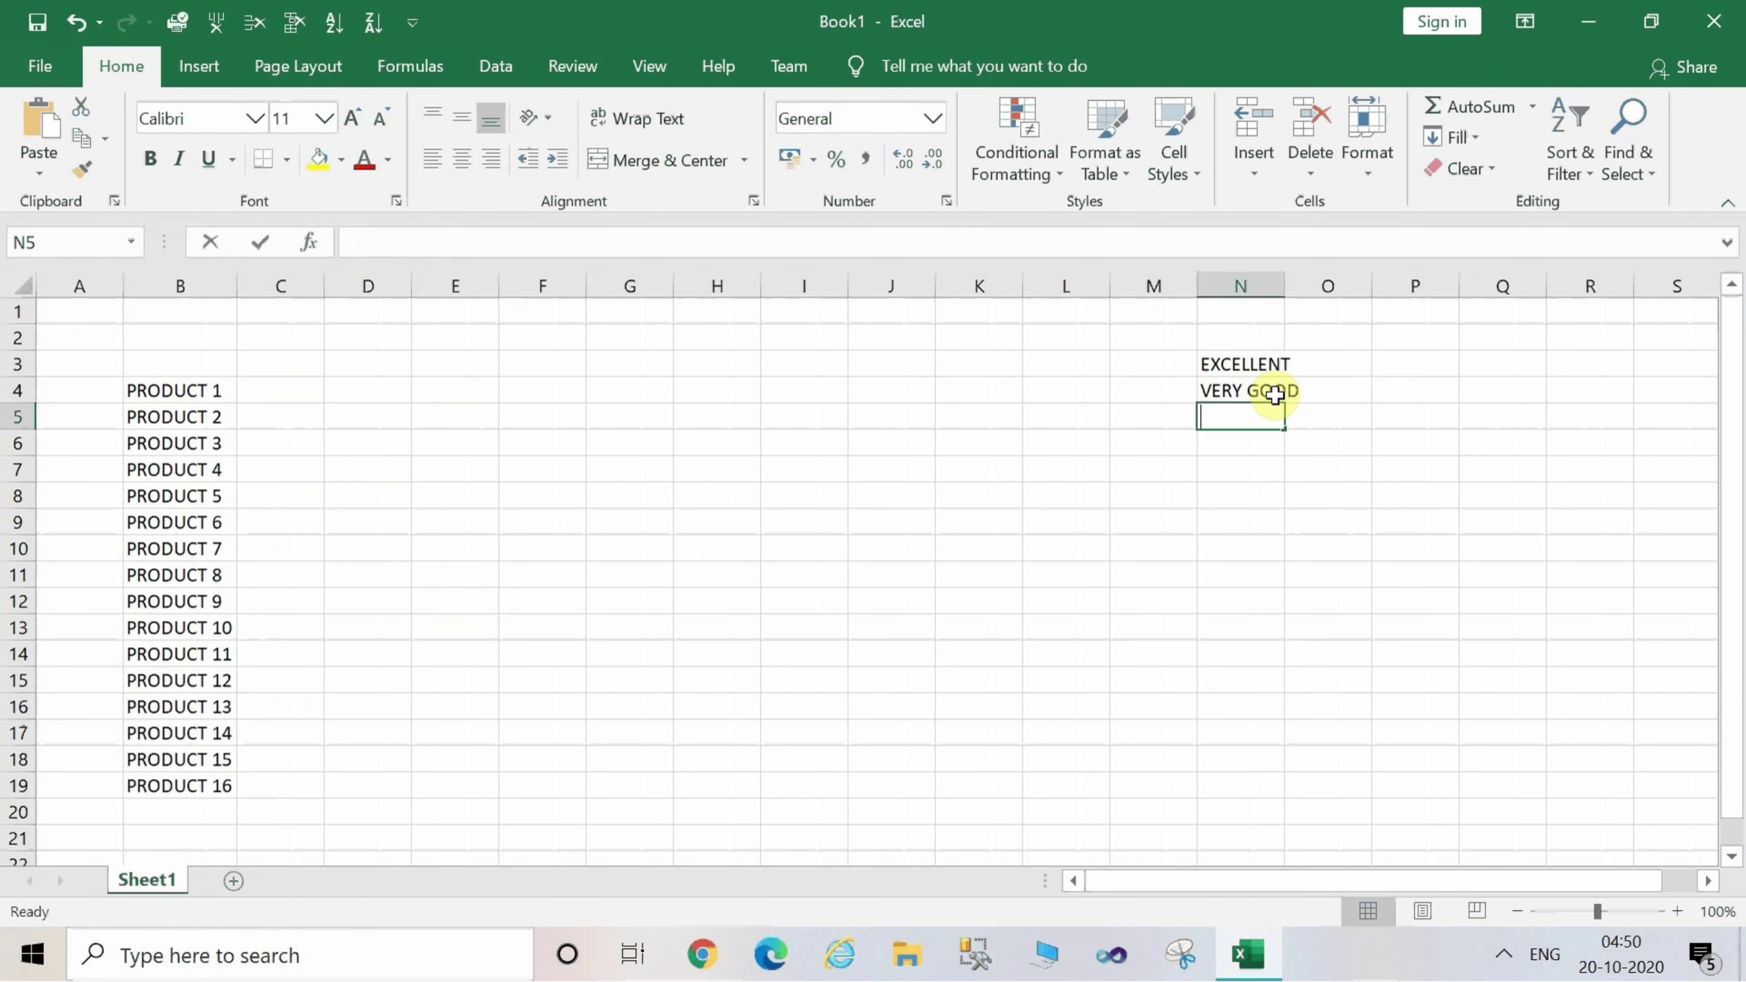
text(GOOD)
key(Return)
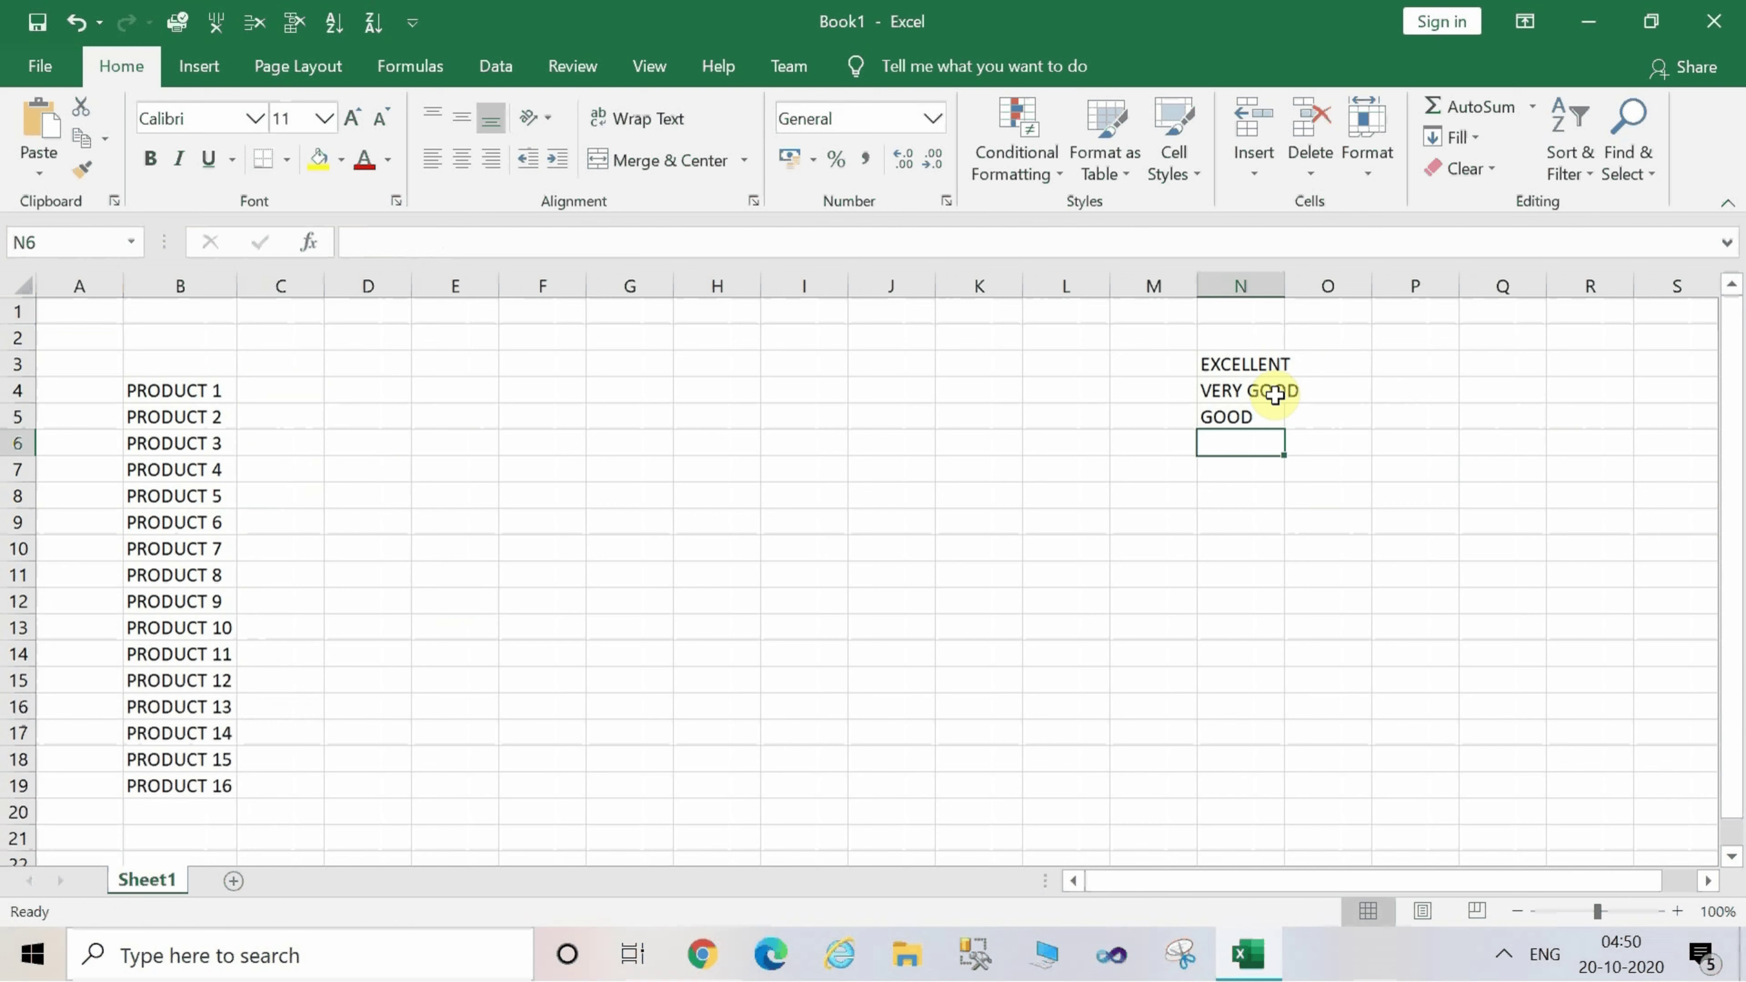
Add NOT TO SO GOOD, POOR and EXTREMELY POOR in N6:N8, then autofit column N.
text(NOT T)
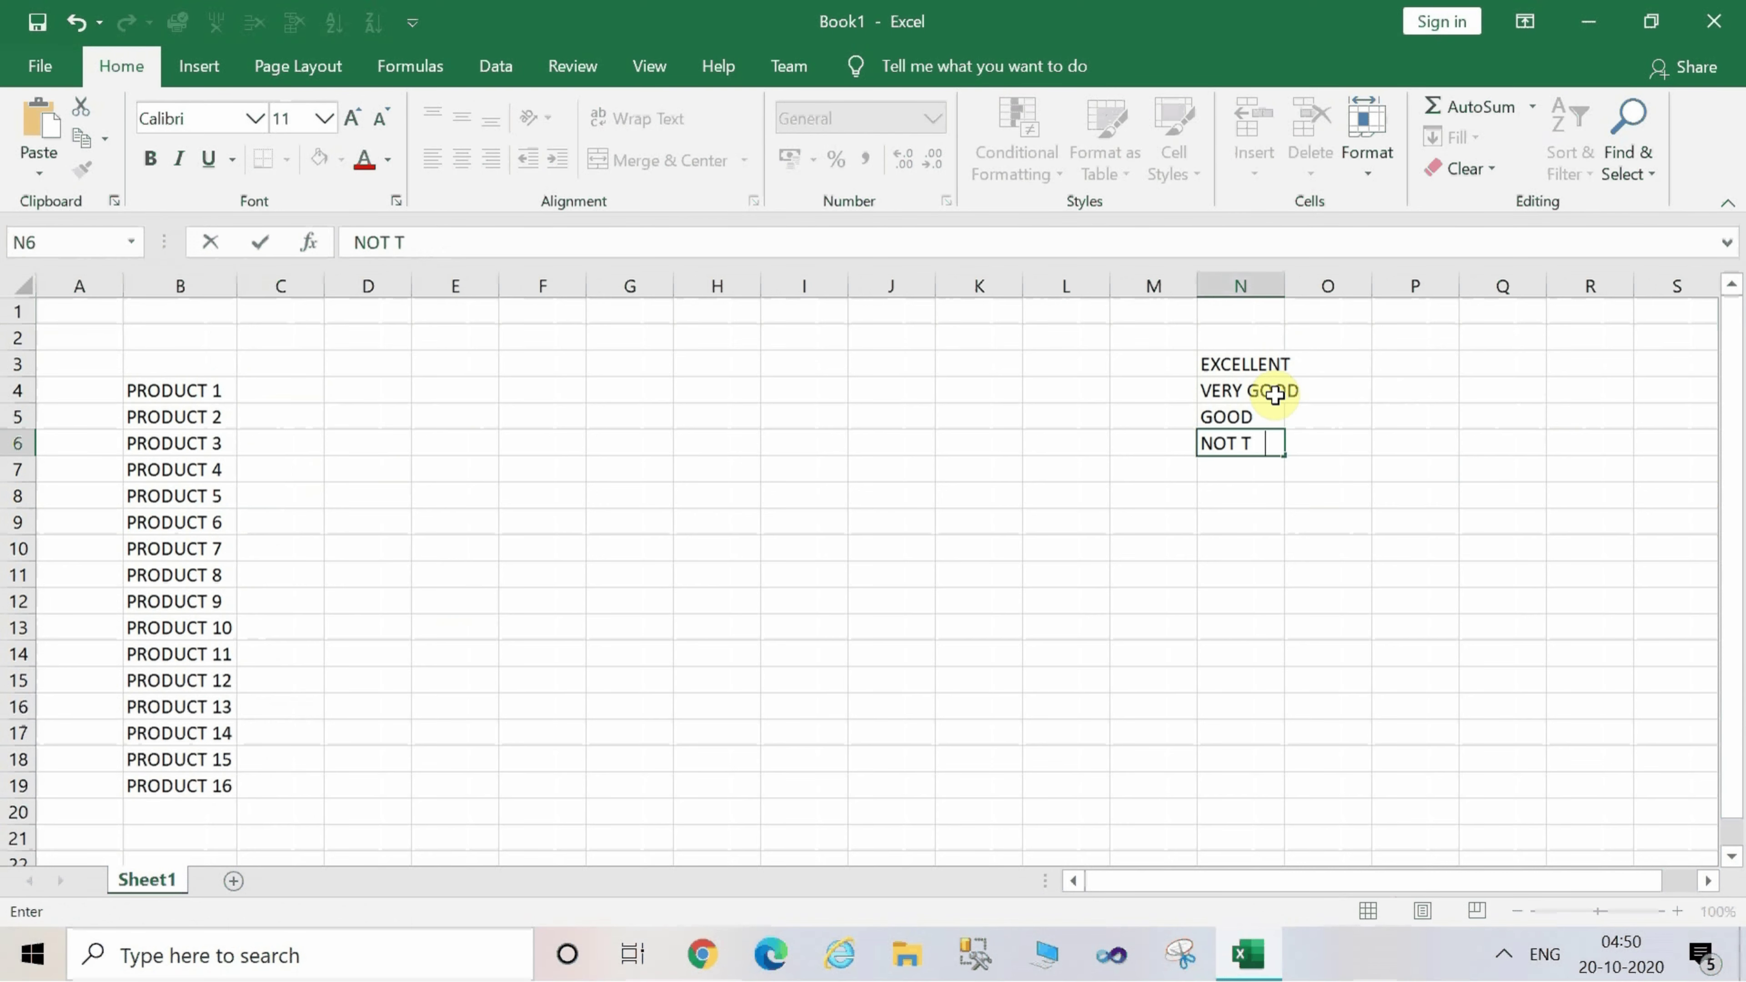
text(O SO GOO)
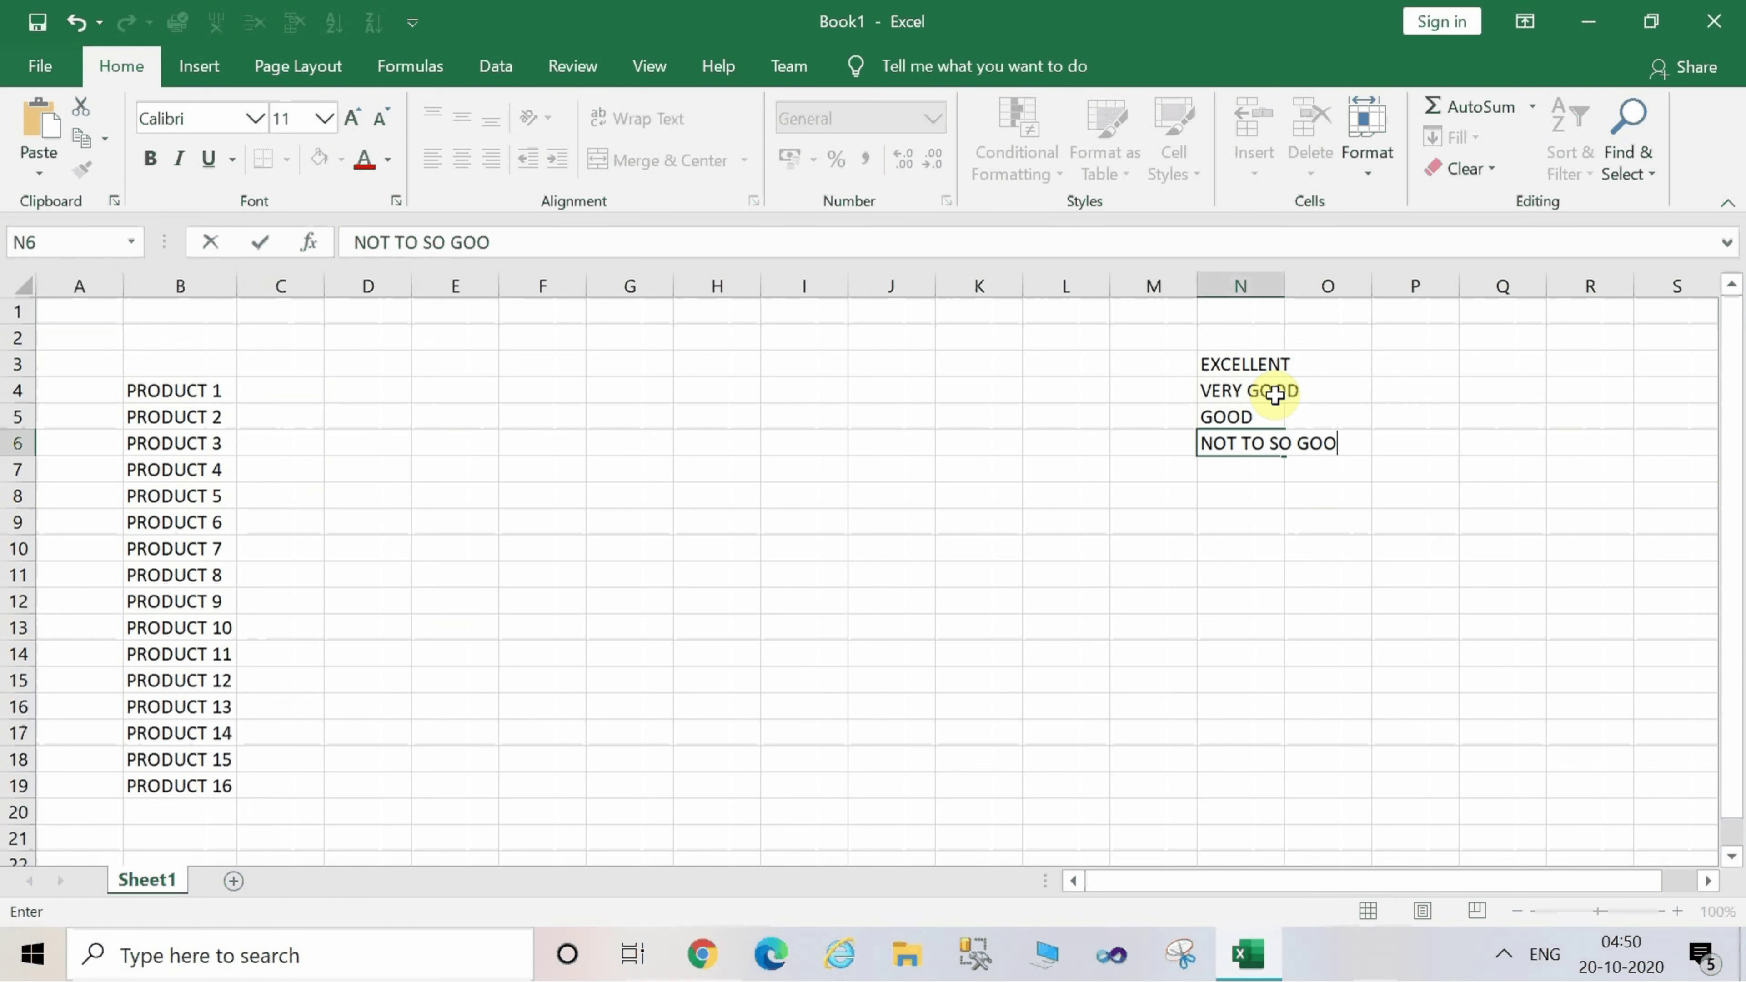
text(D)
key(Return)
text(POOR)
key(Return)
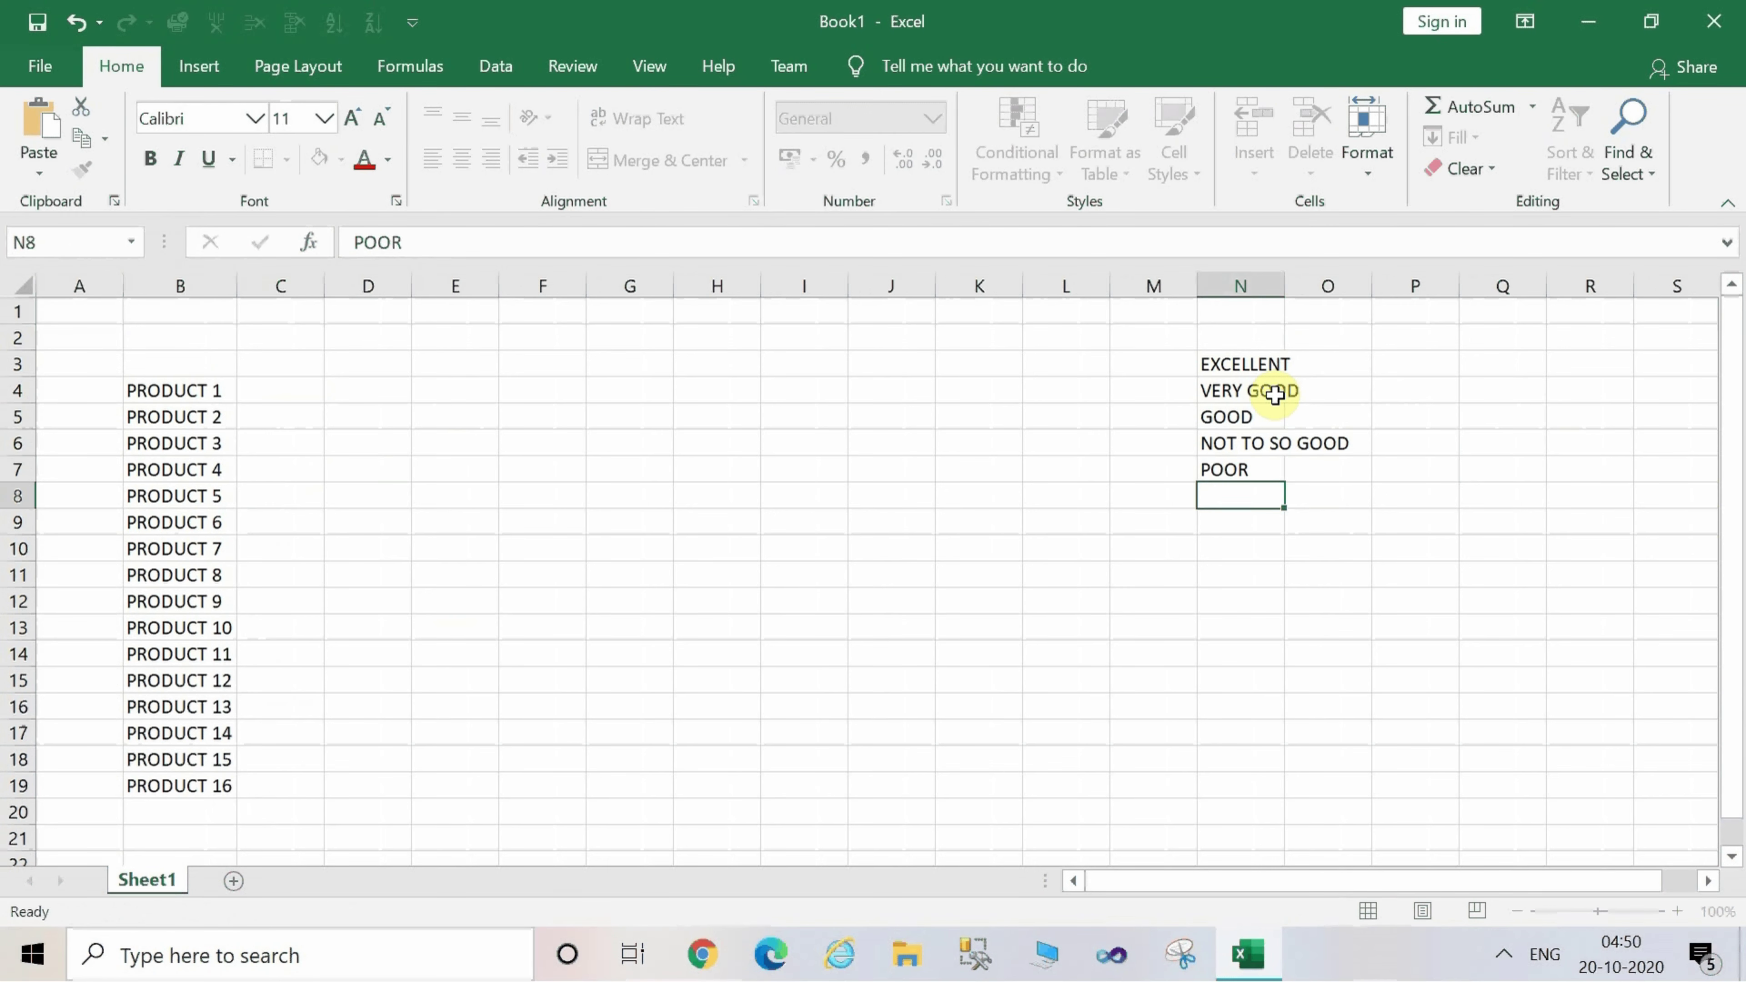
text(EX)
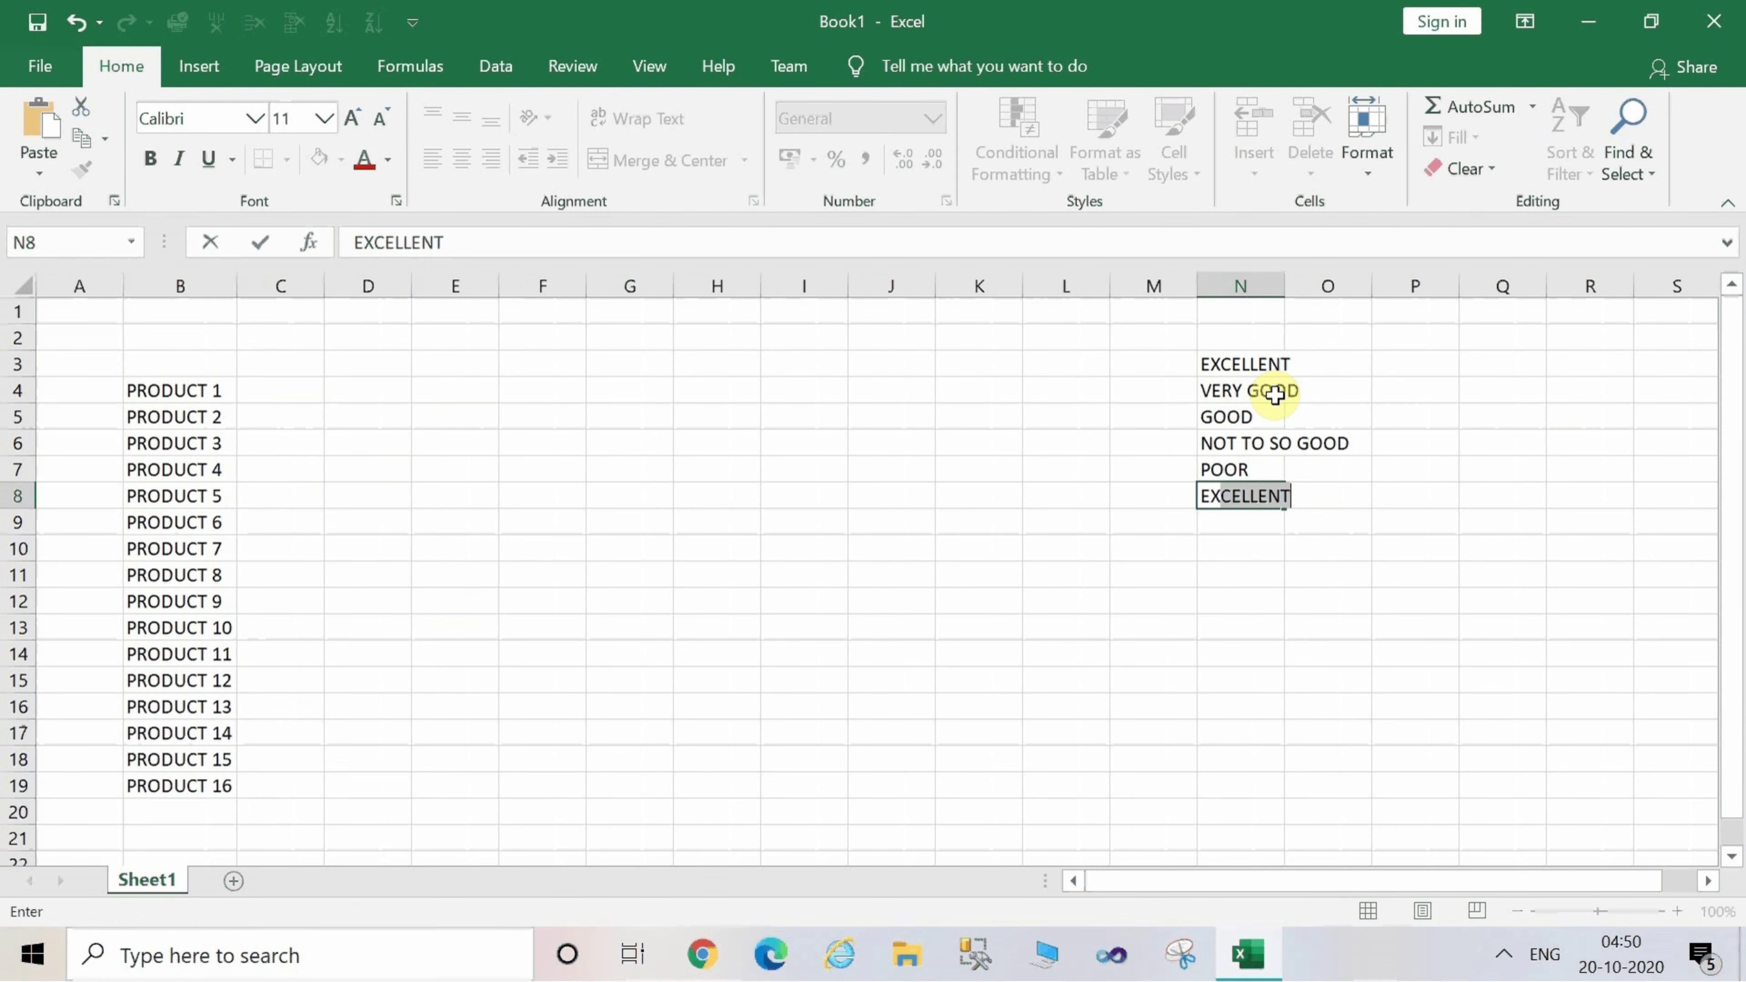
text(TTR)
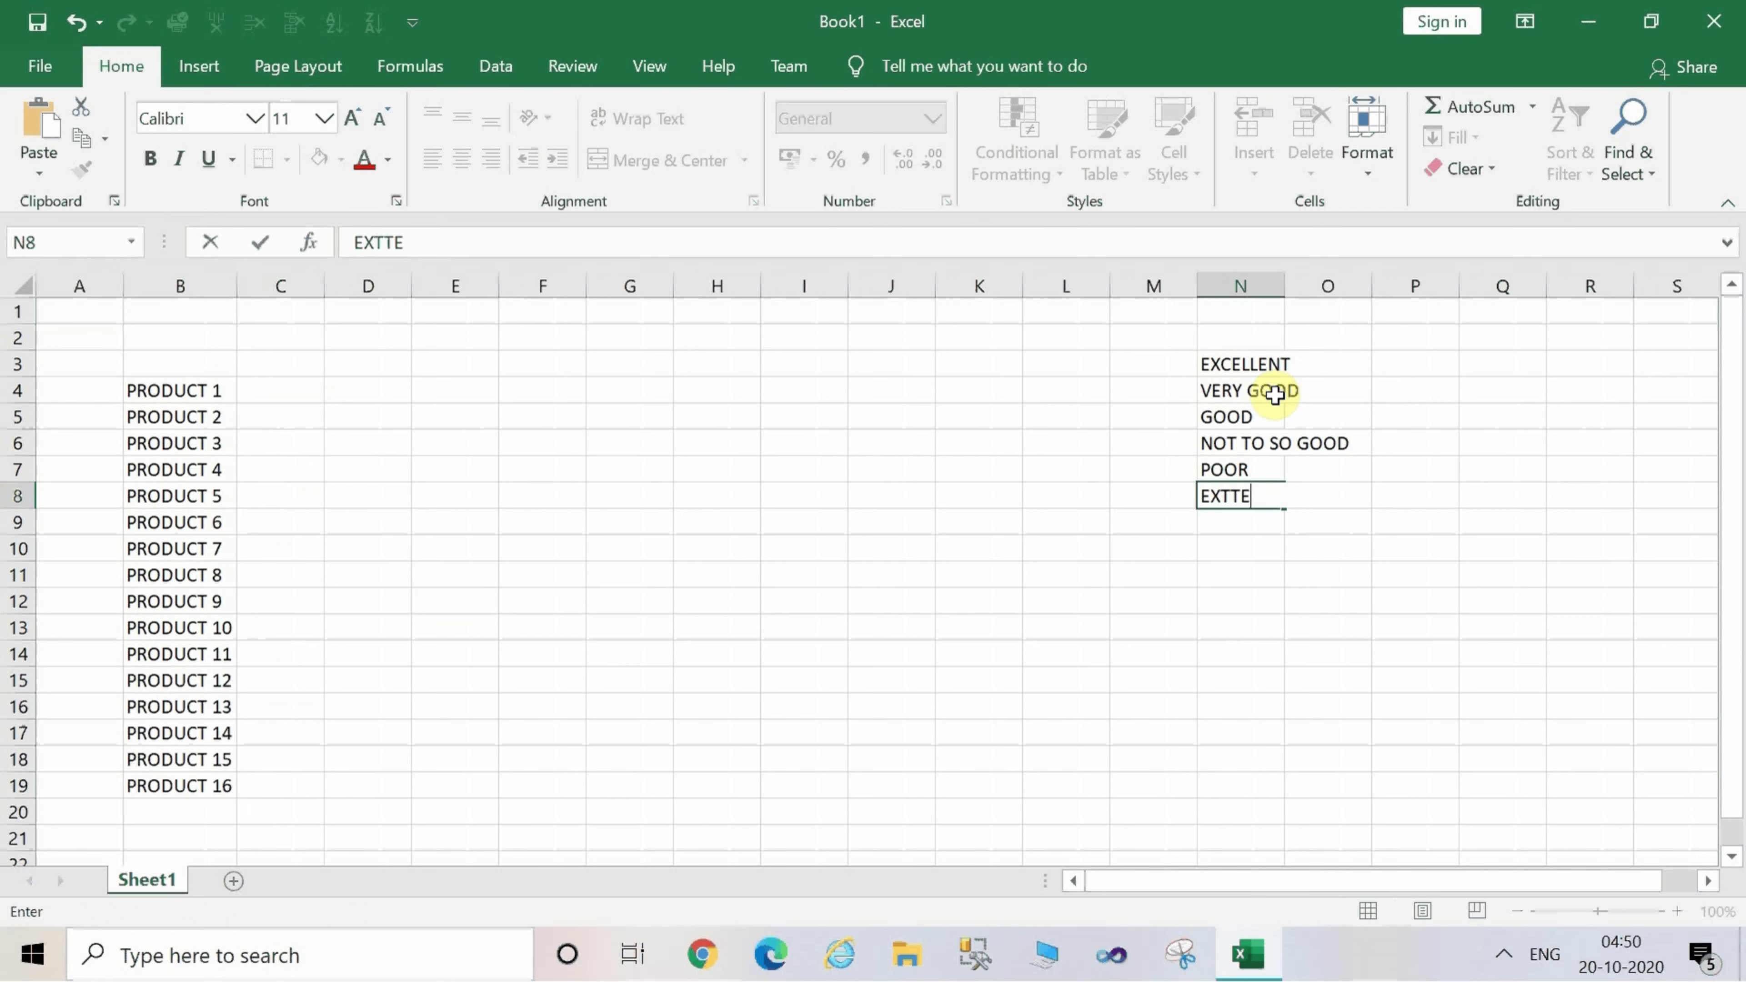
key(BackSpace)
key(BackSpace)
text(MELY)
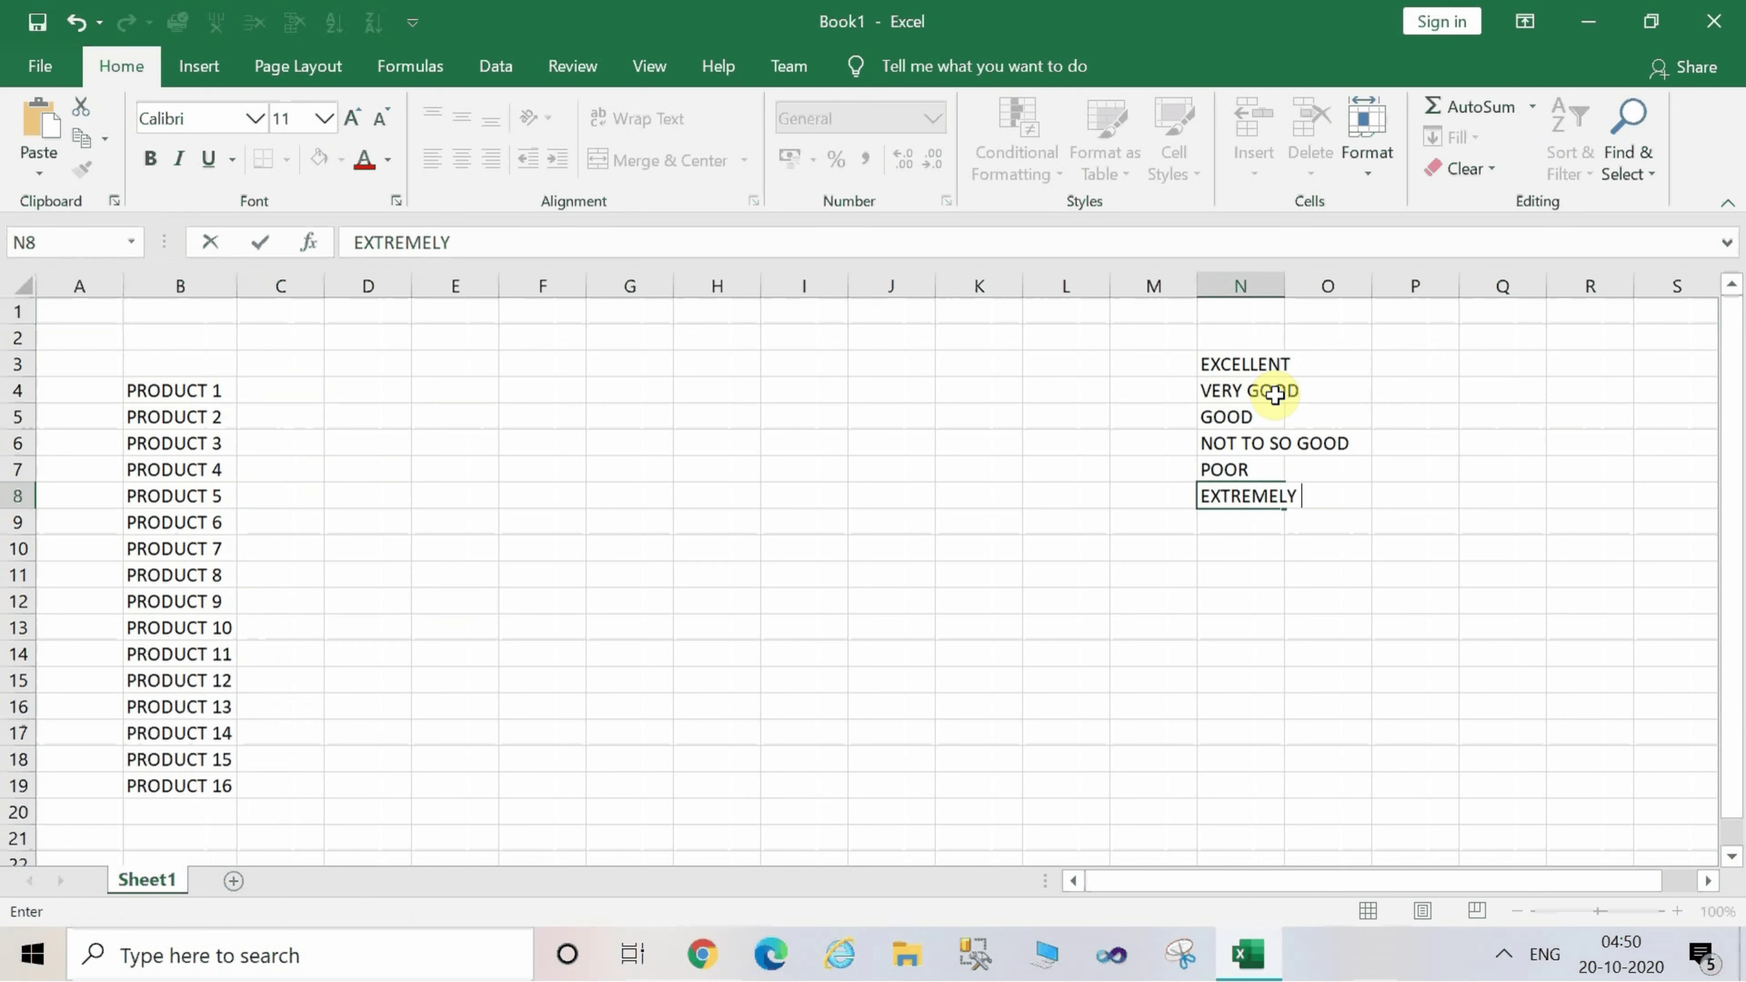
text( POOR)
key(Return)
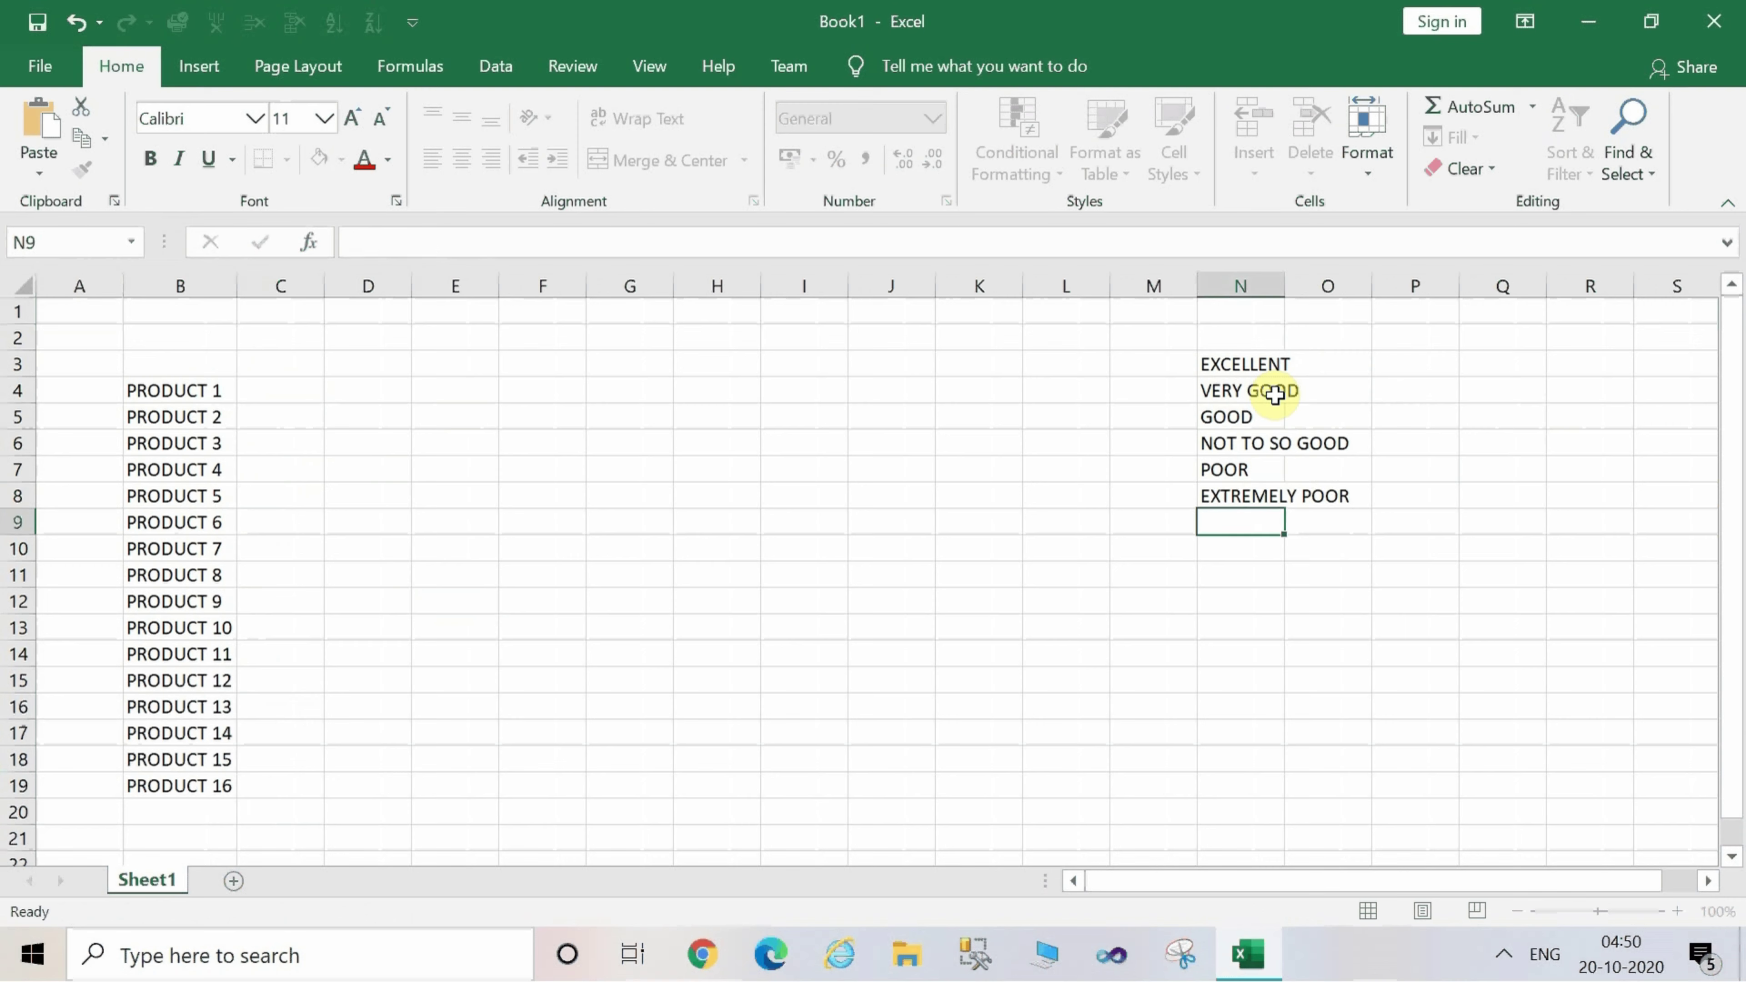
double_click(1284, 284)
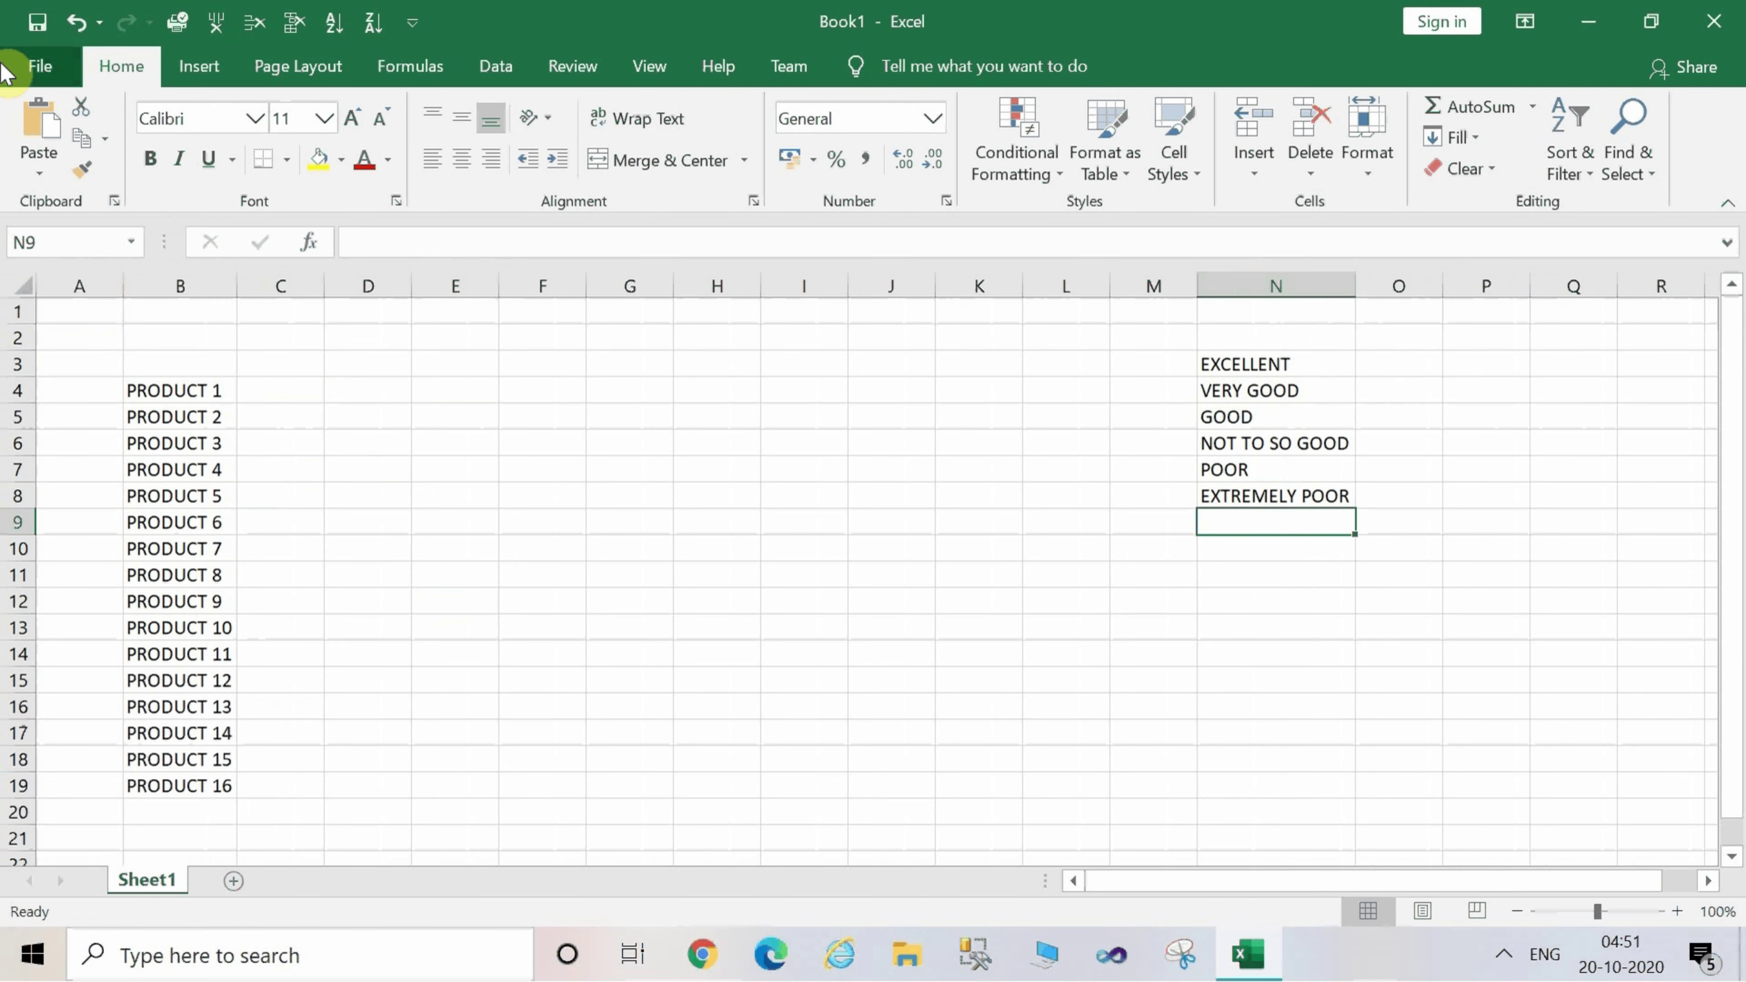
Save the workbook on the Desktop with the file name LIST.
click(39, 69)
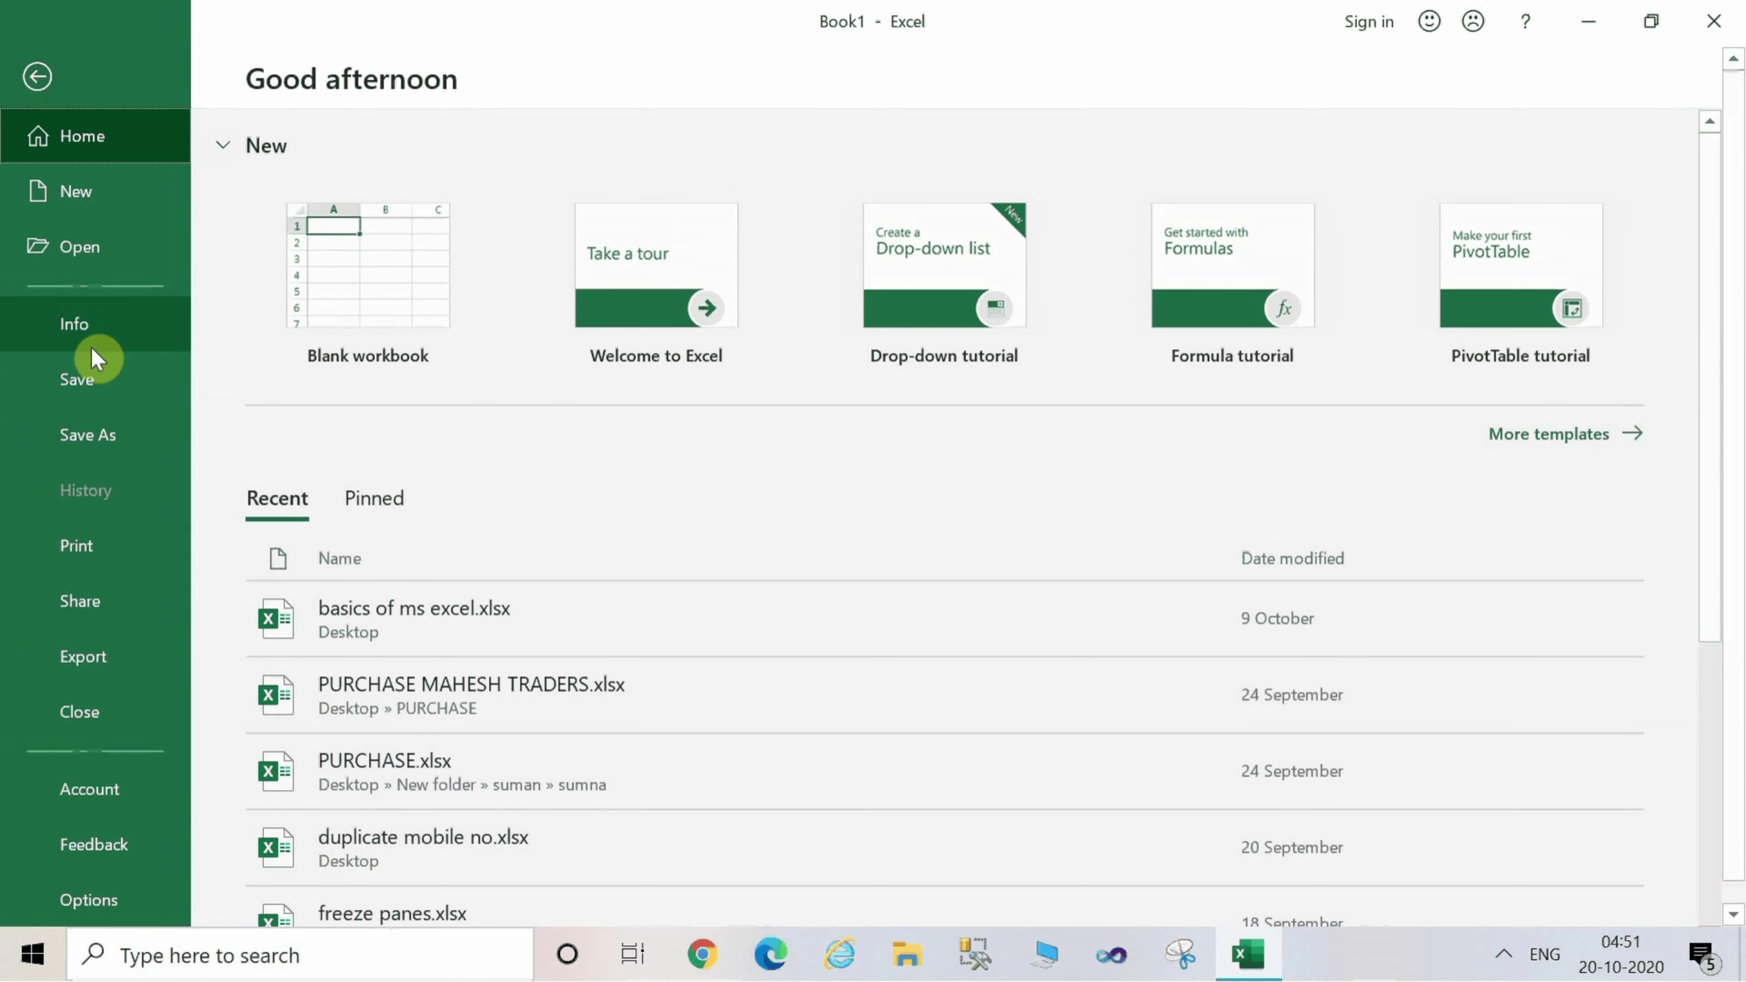
click(103, 443)
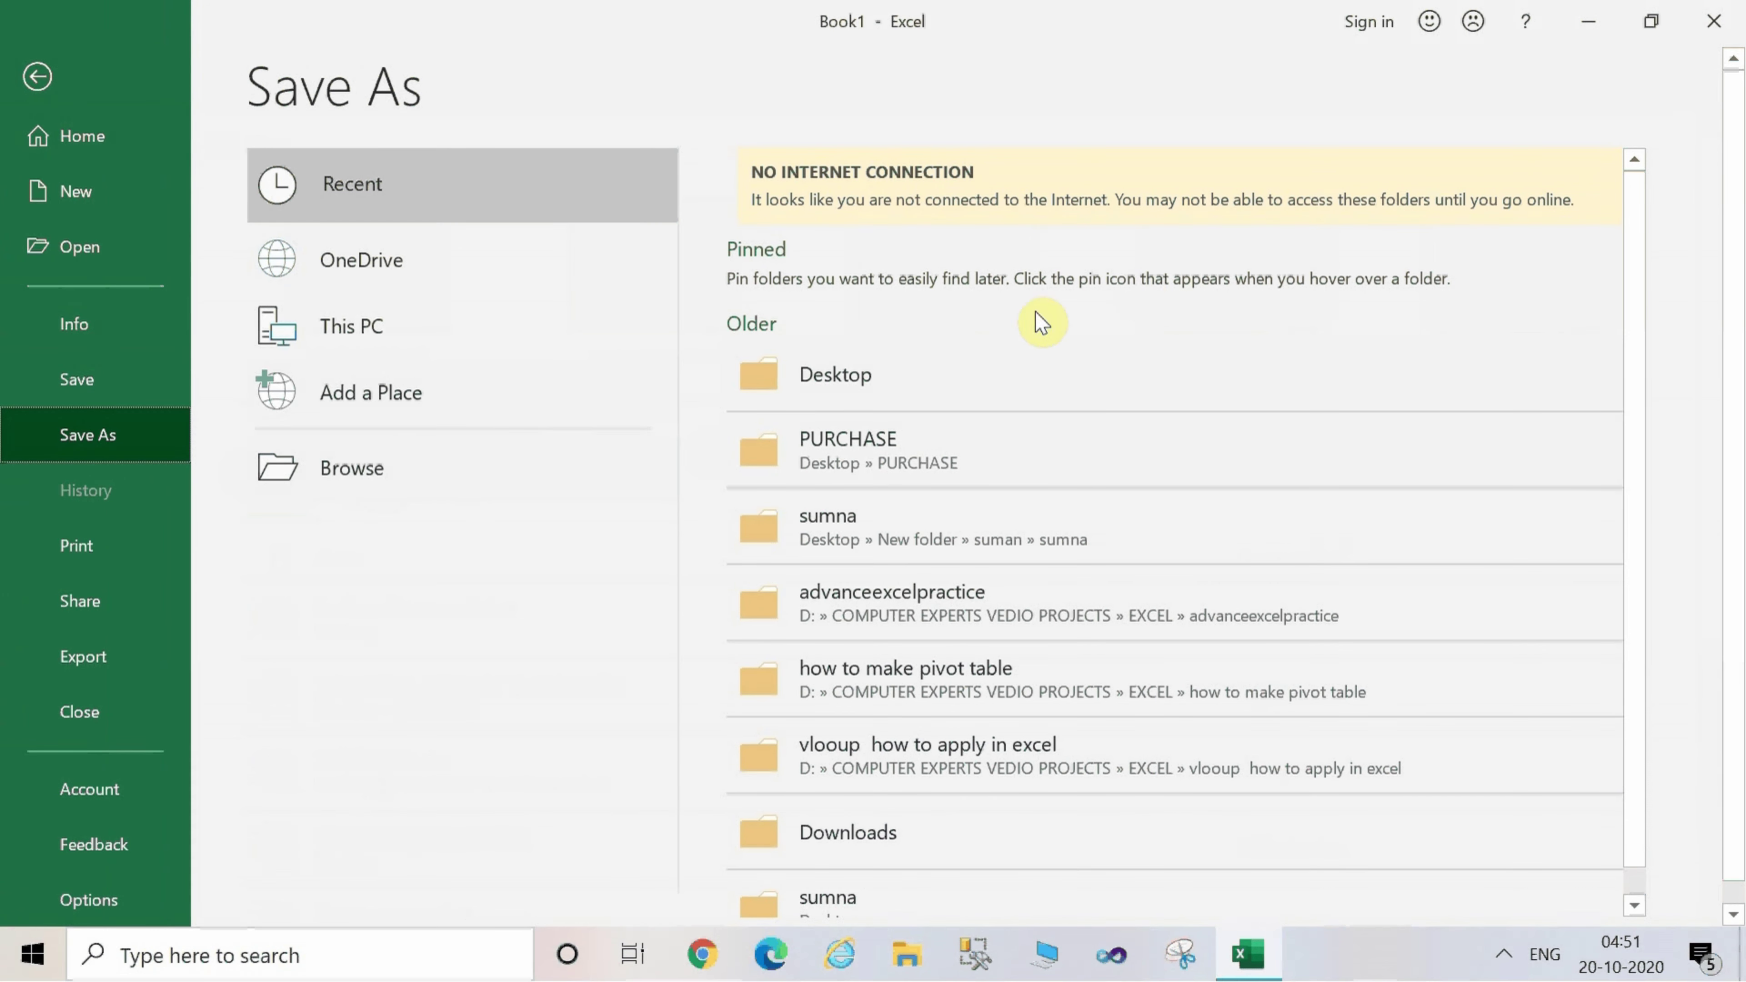
click(852, 376)
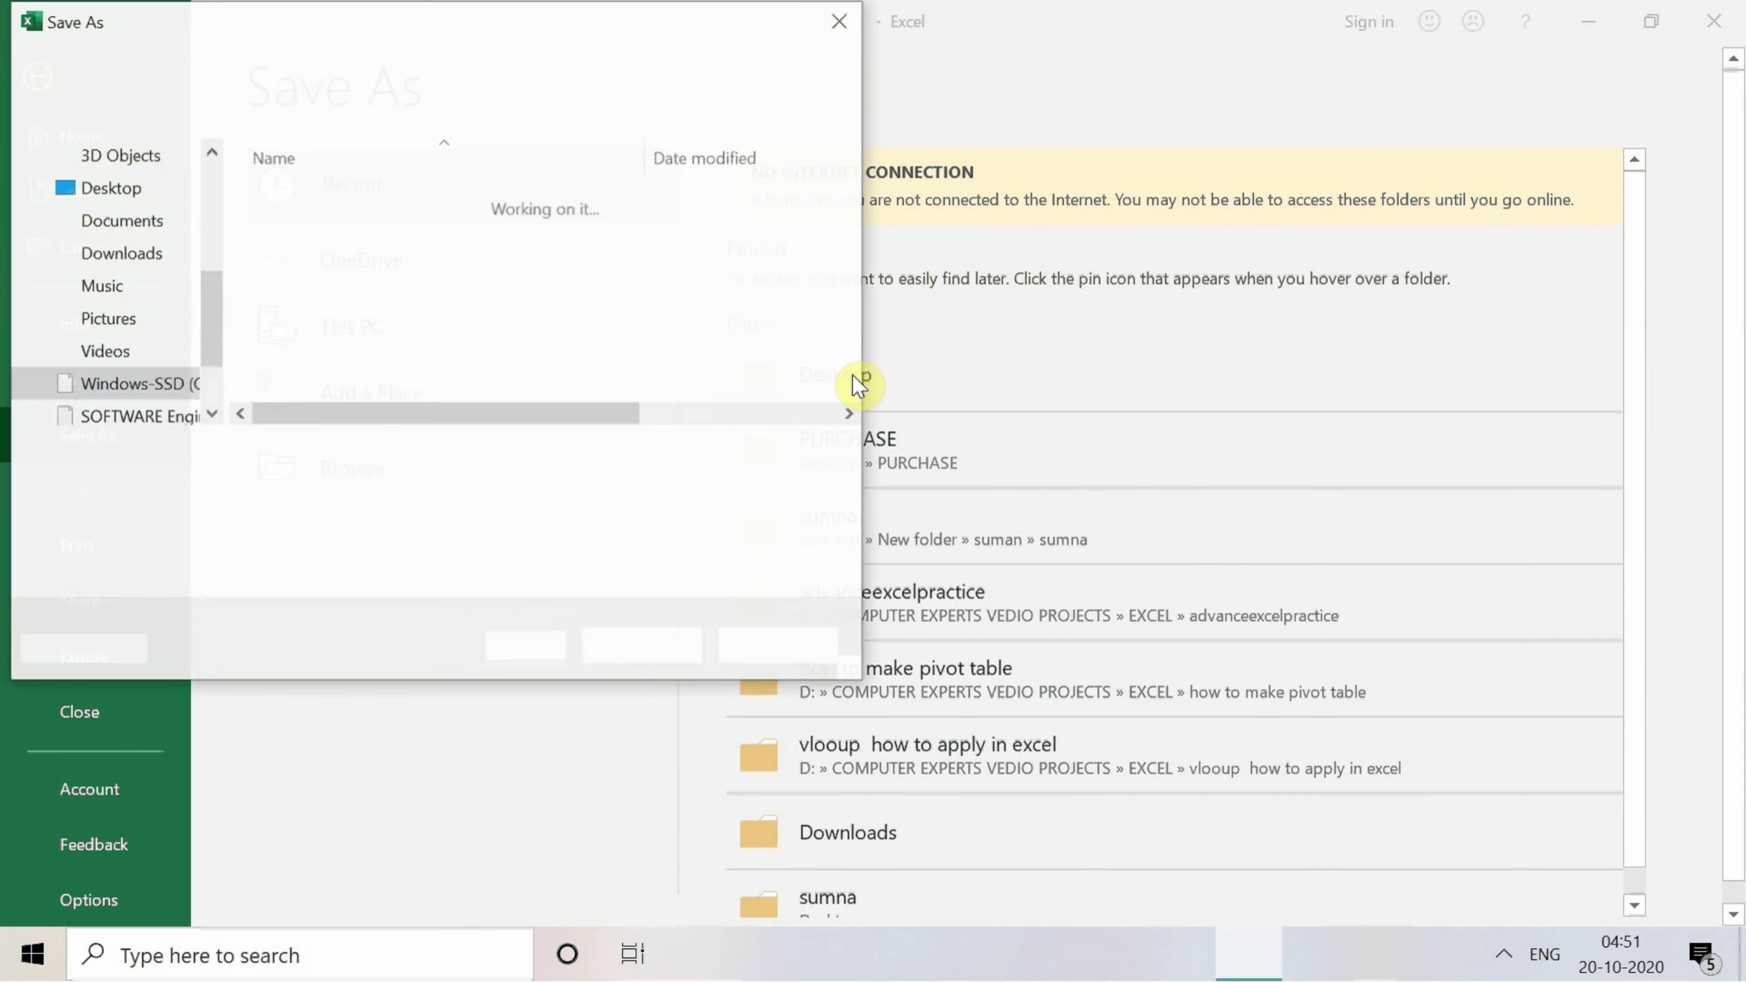
click(236, 456)
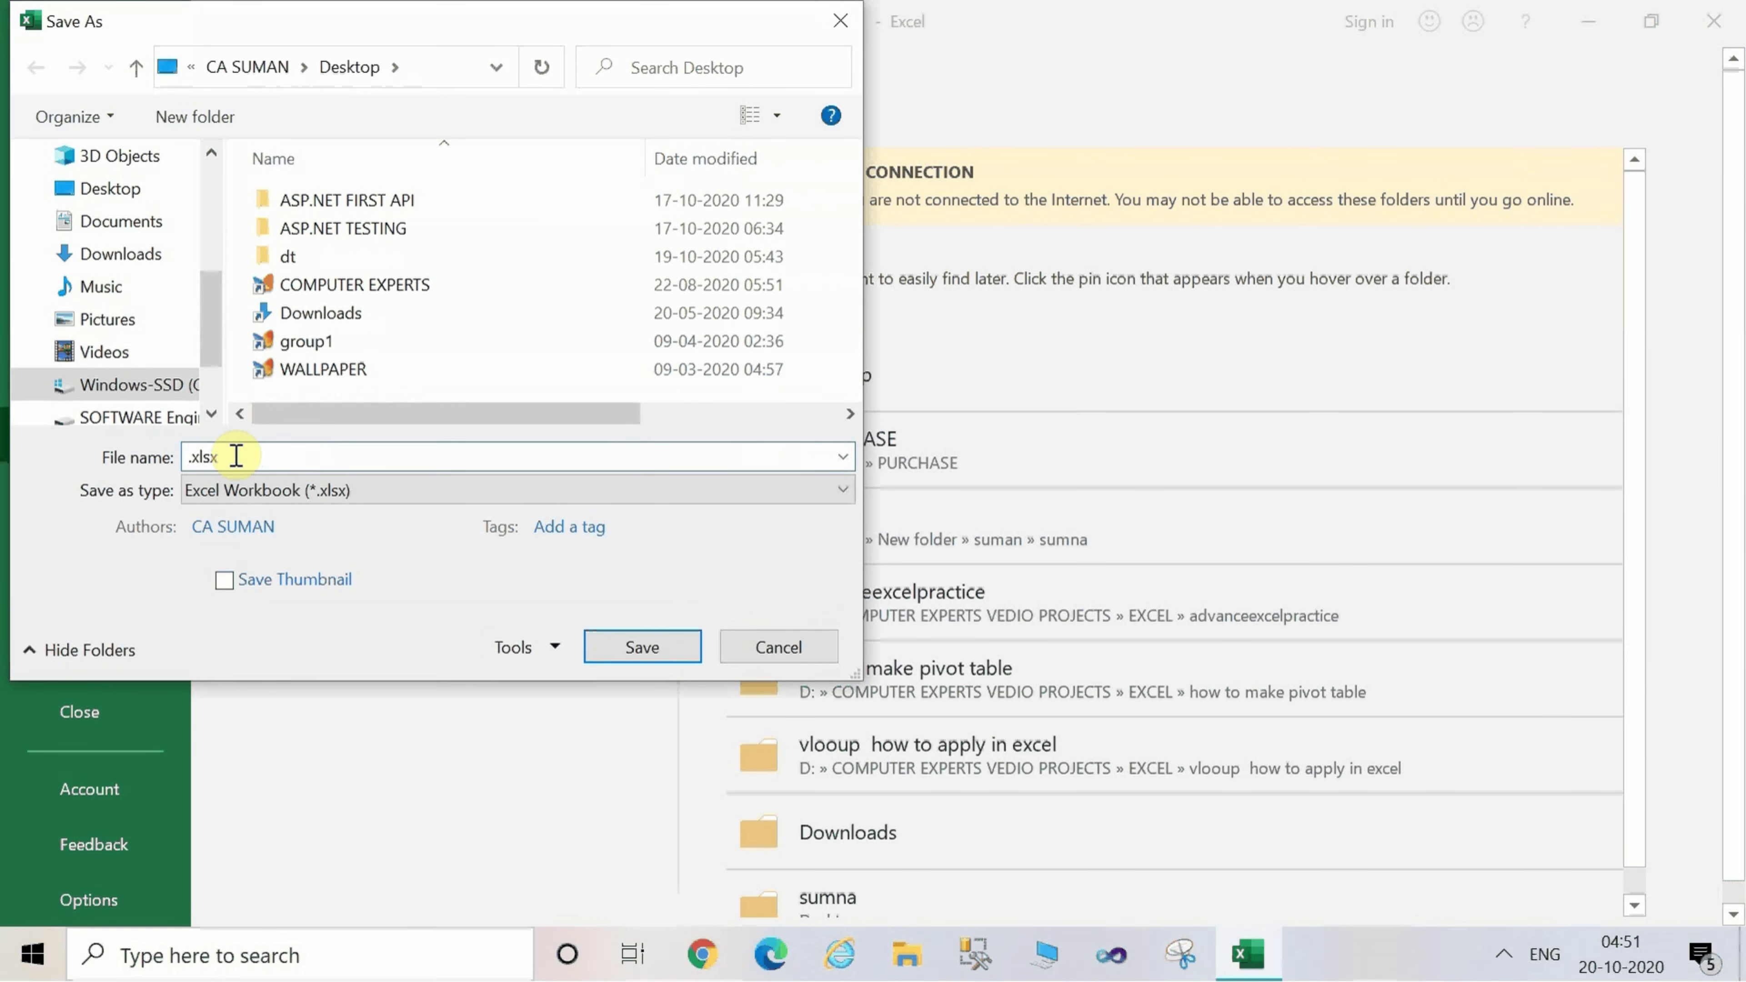
text(LIST)
click(641, 650)
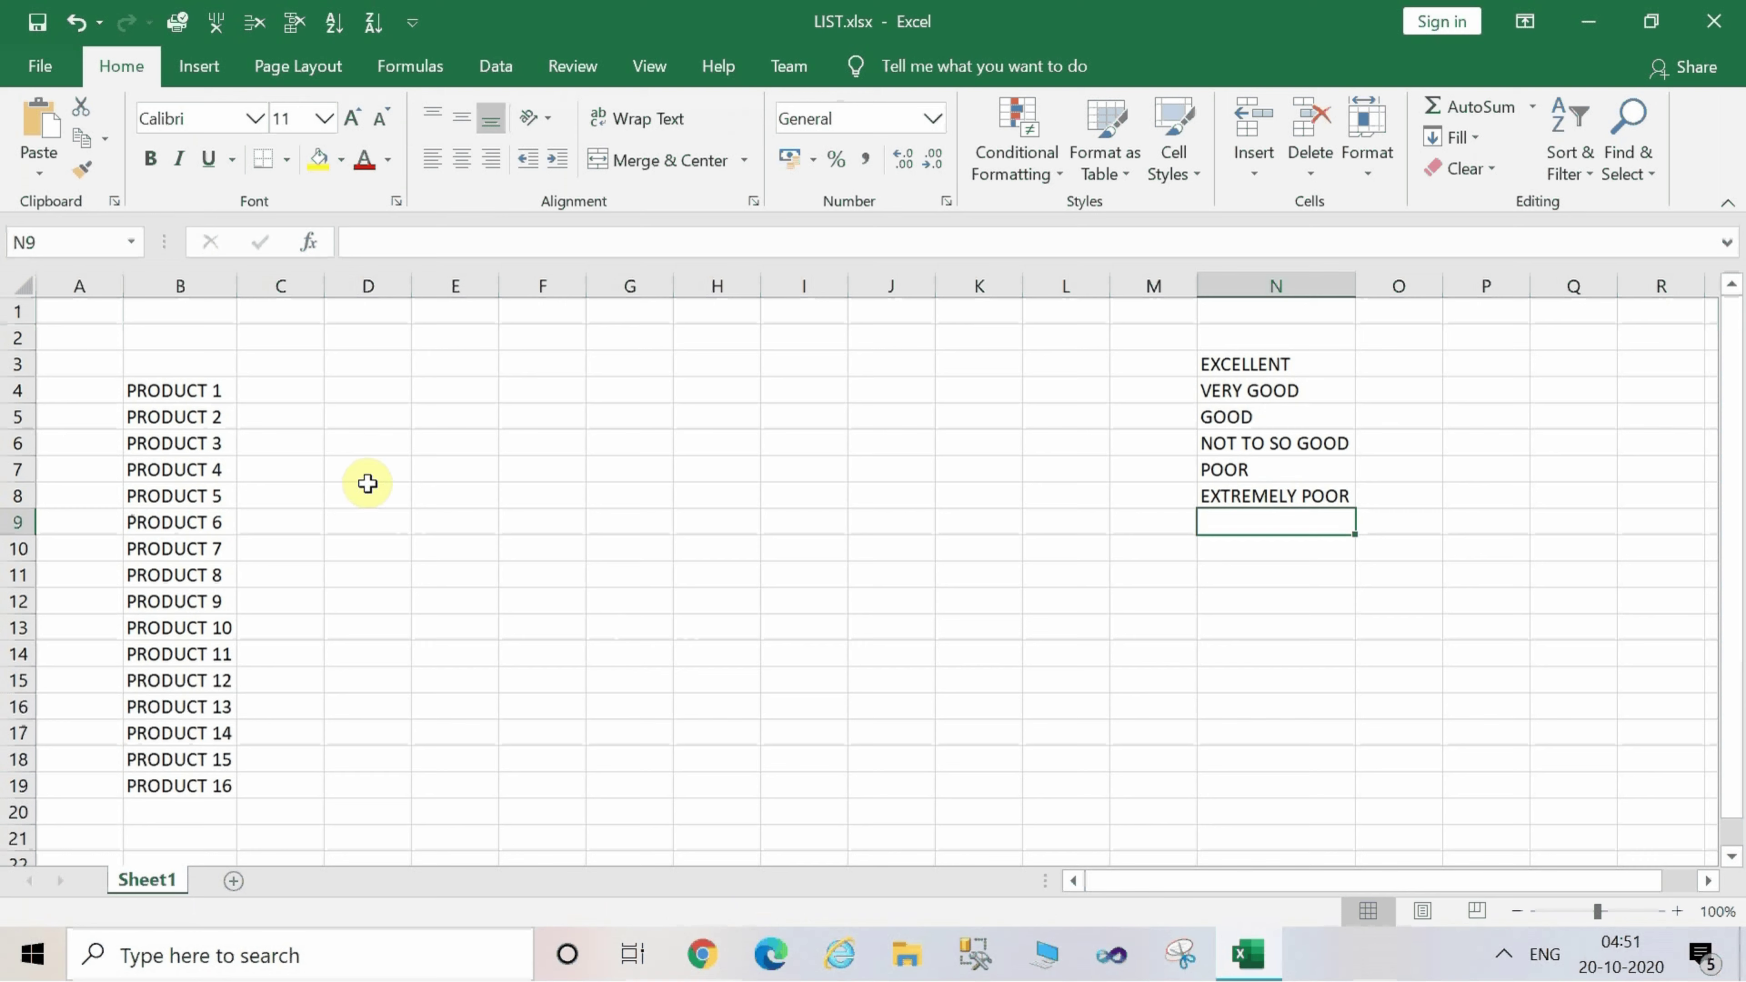
Enter NAME in B3 and RATING OF PRODUCT in C3, autofitting column C.
click(196, 371)
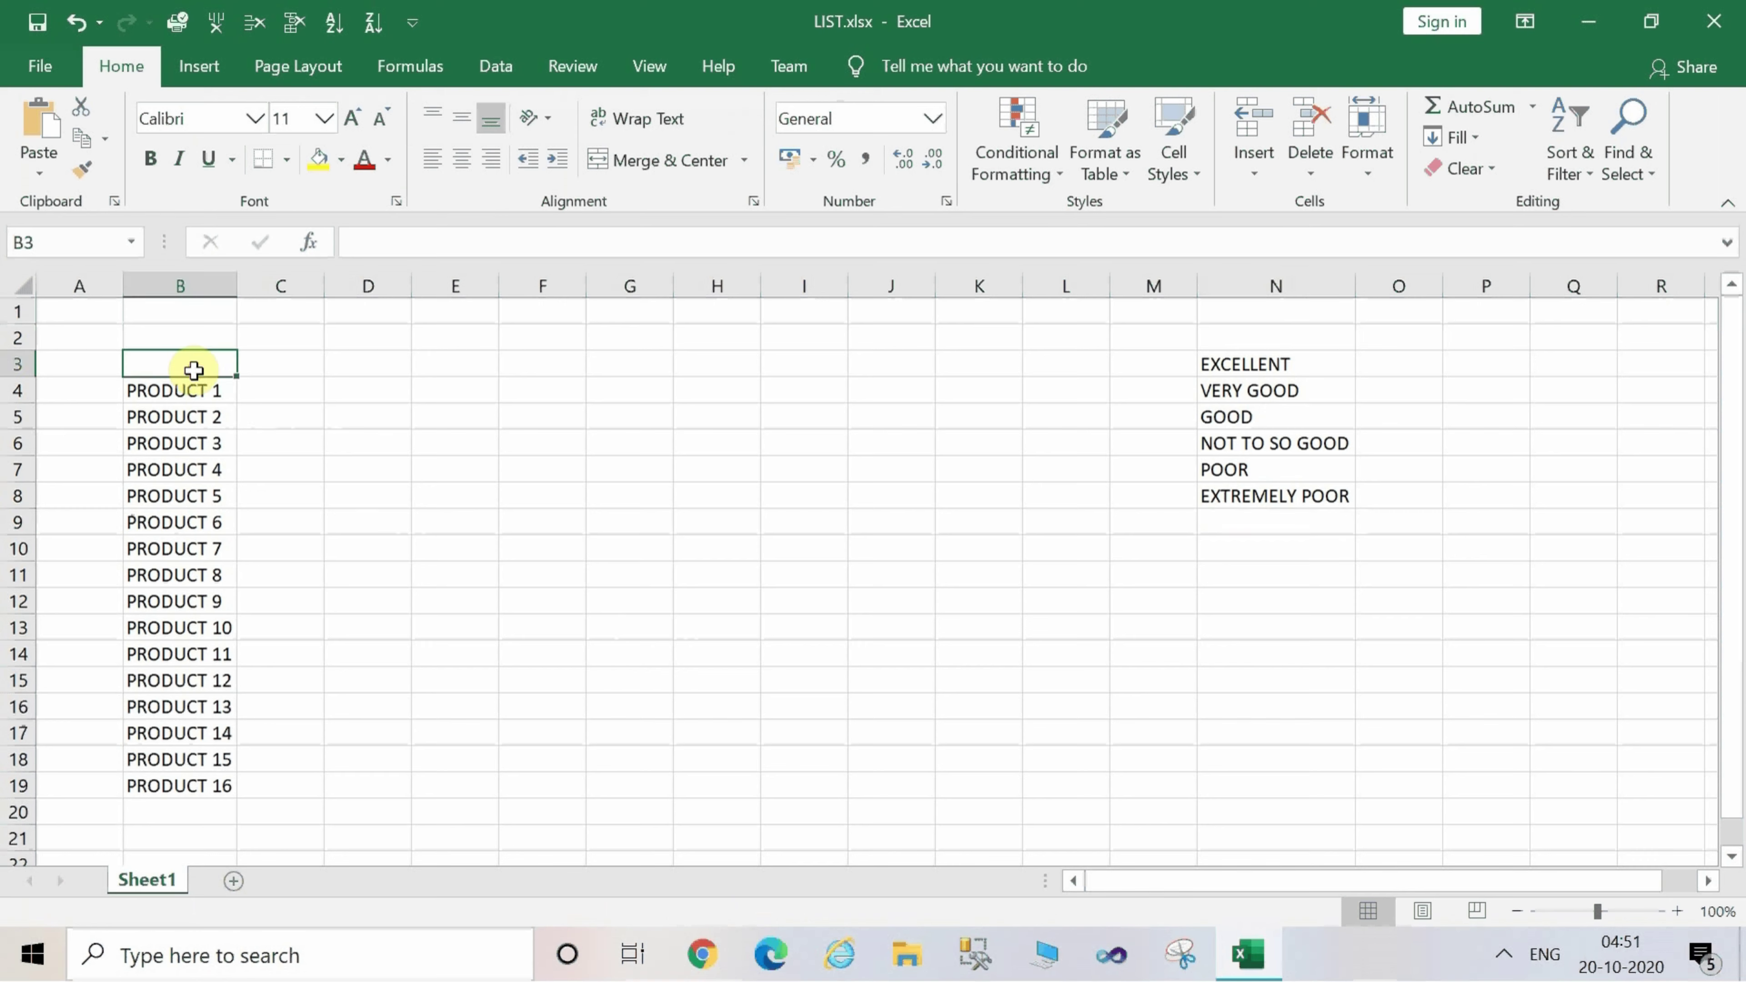
text(NAME)
key(Tab)
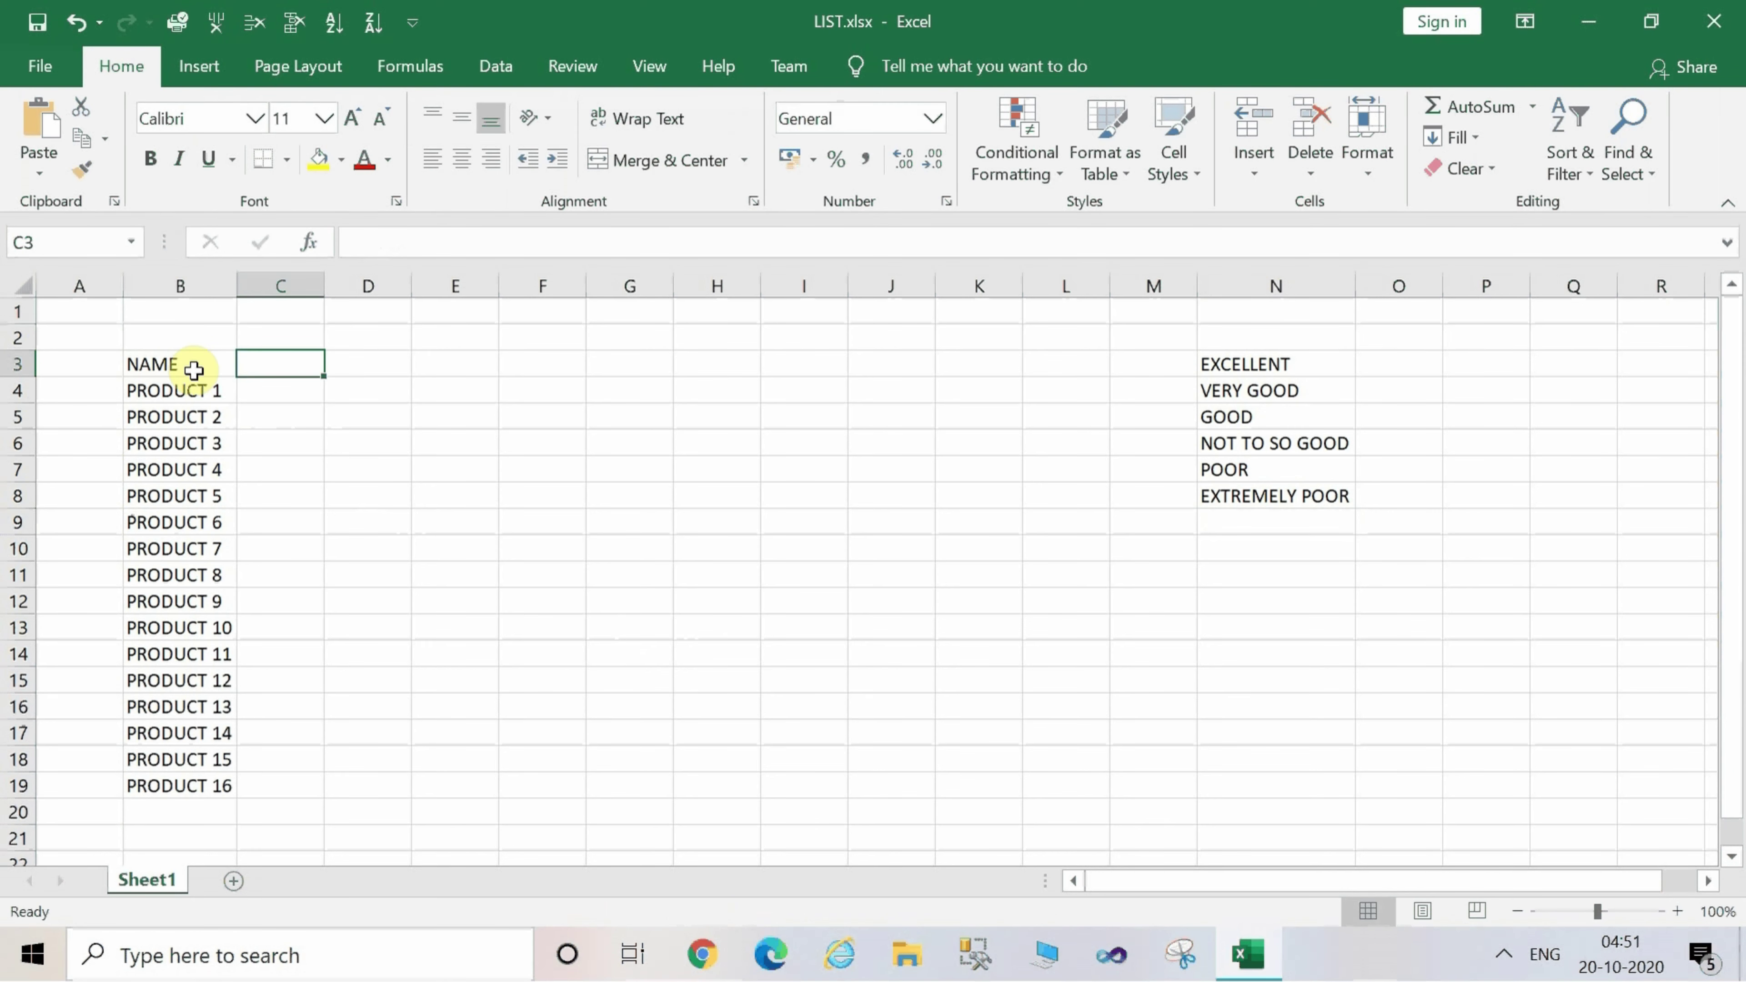
text(RATING OF )
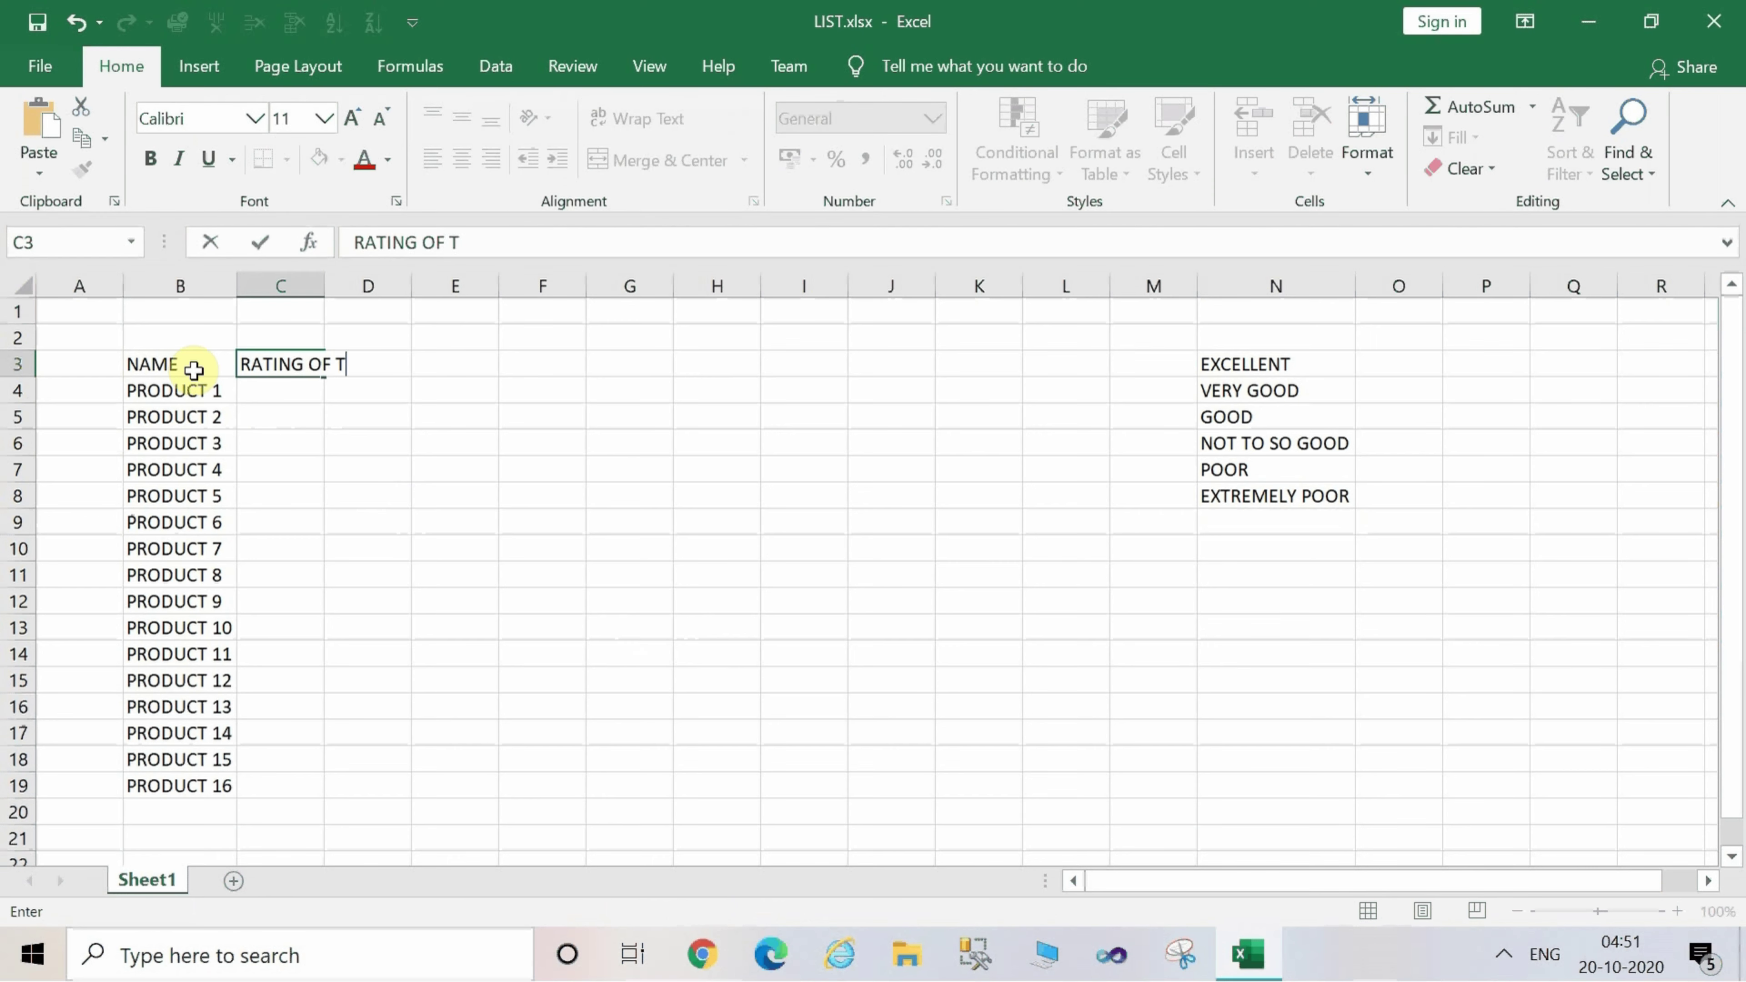
text(PRODUC)
click(193, 382)
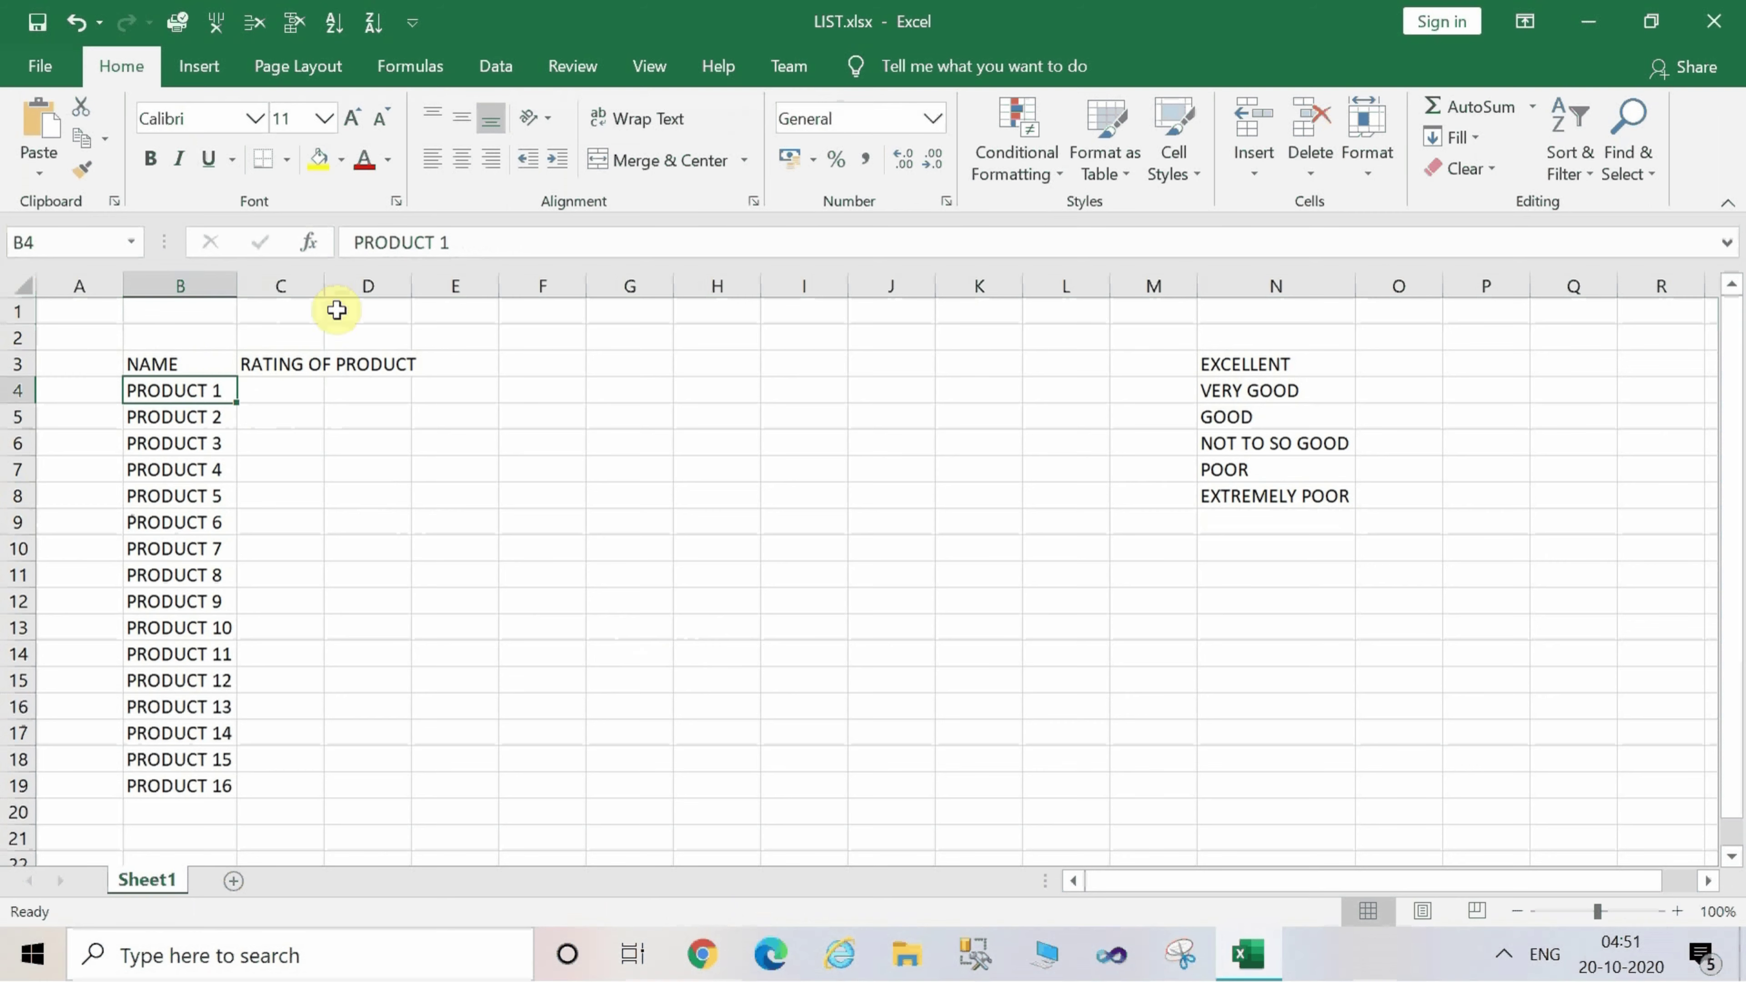
double_click(326, 277)
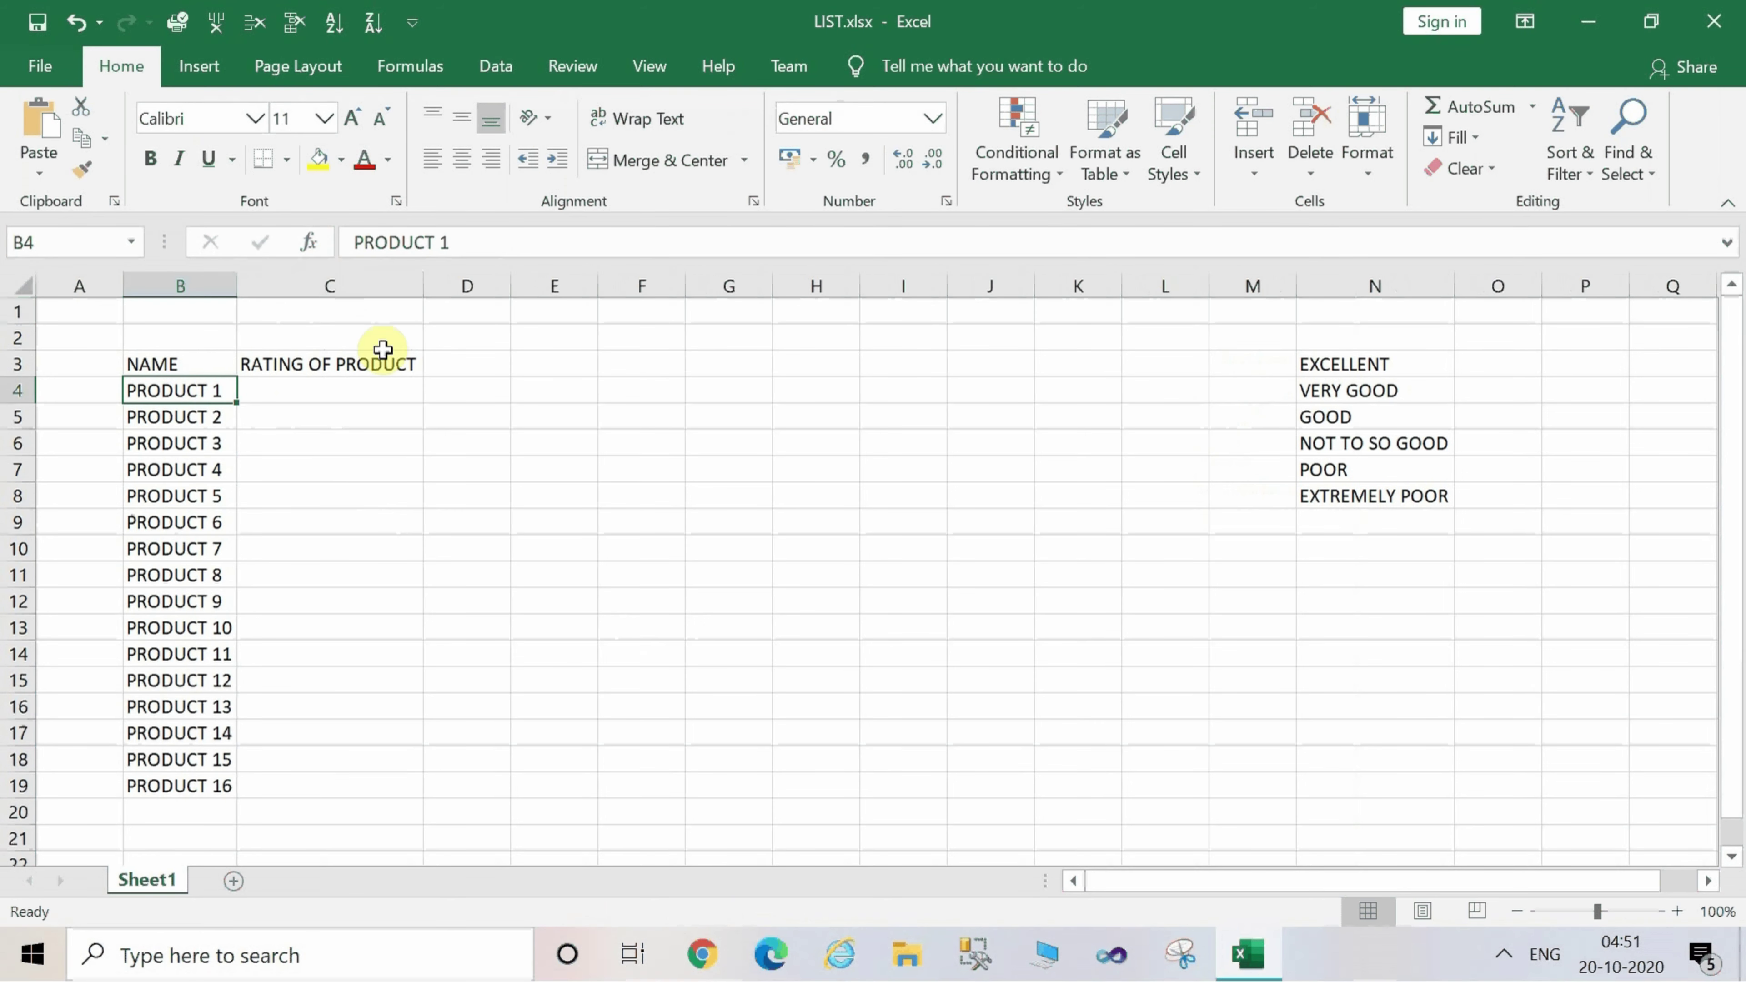
click(390, 387)
click(620, 410)
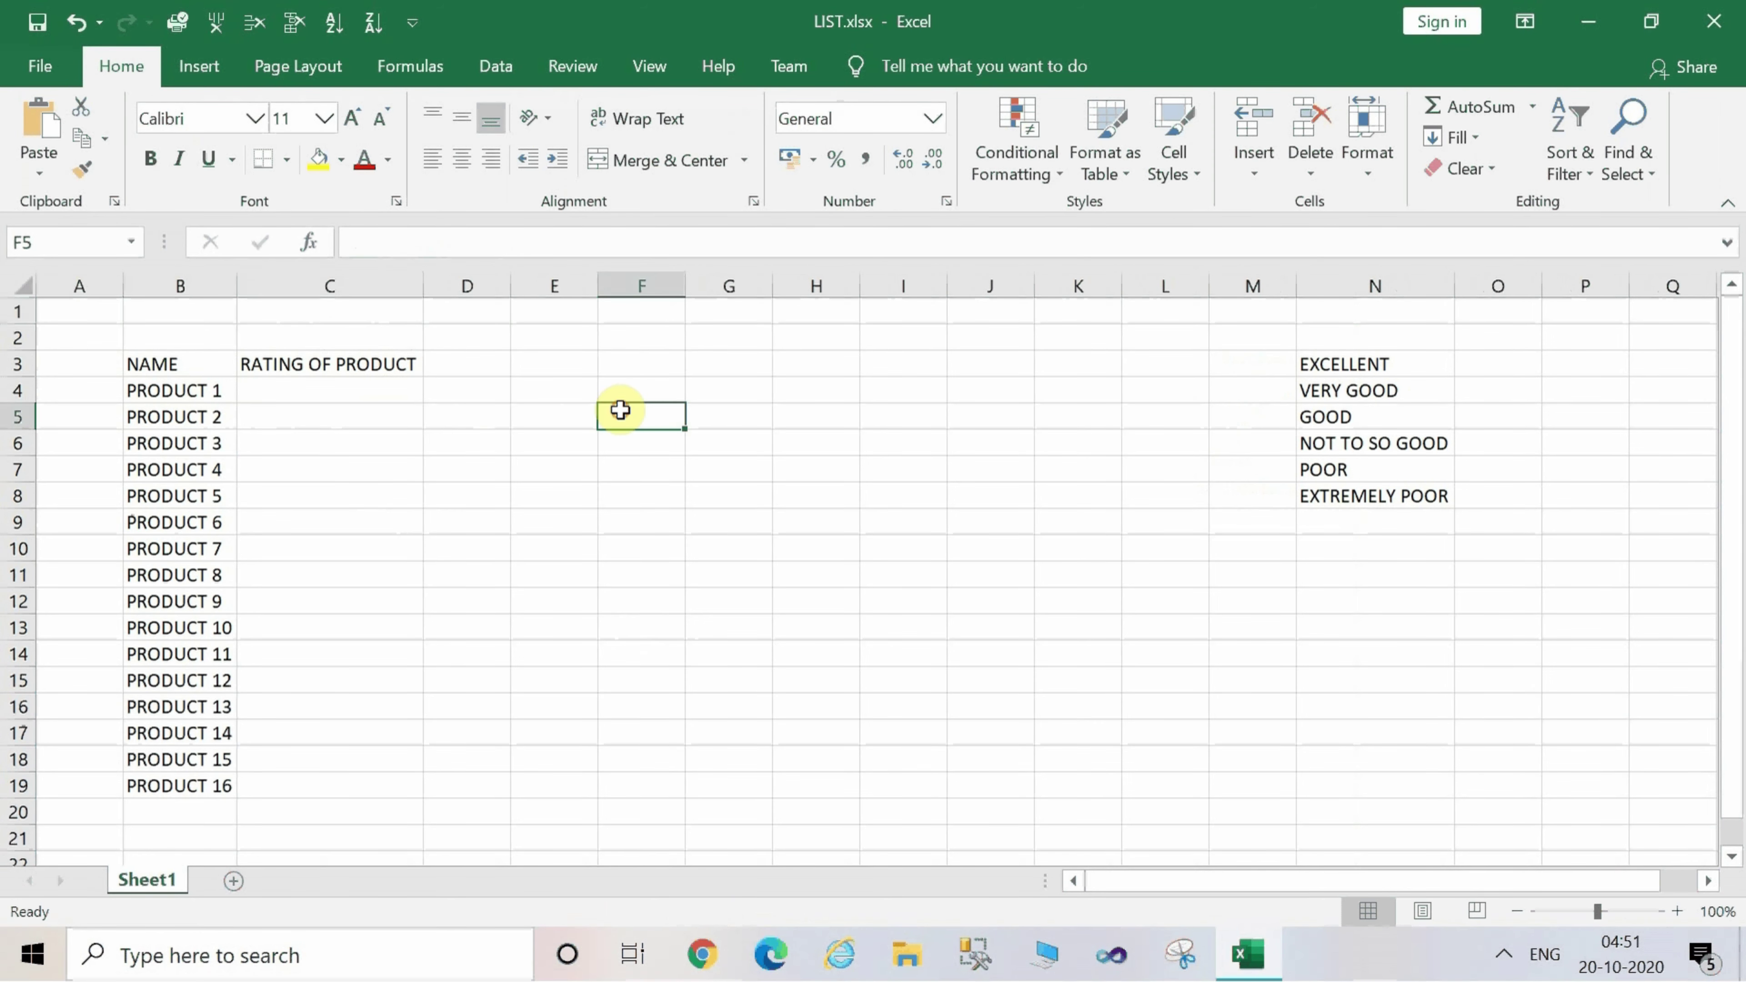
click(379, 396)
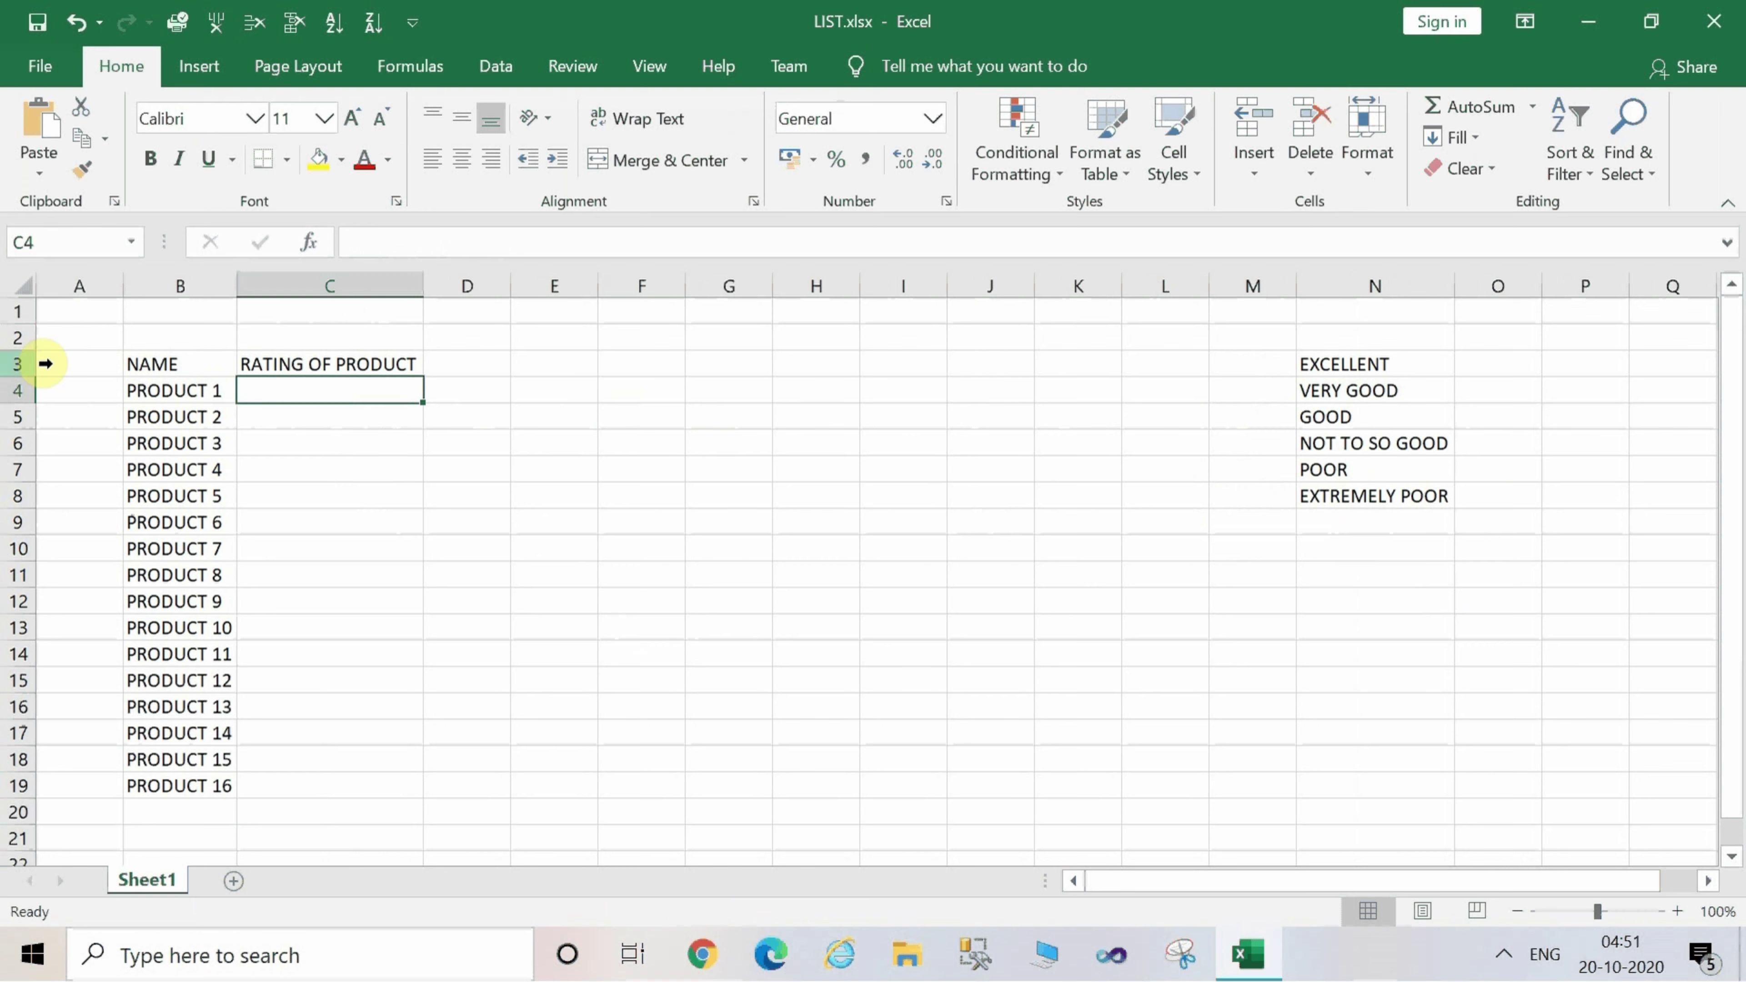
Change the B3 heading from NAME to PRODUCT.
double_click(188, 364)
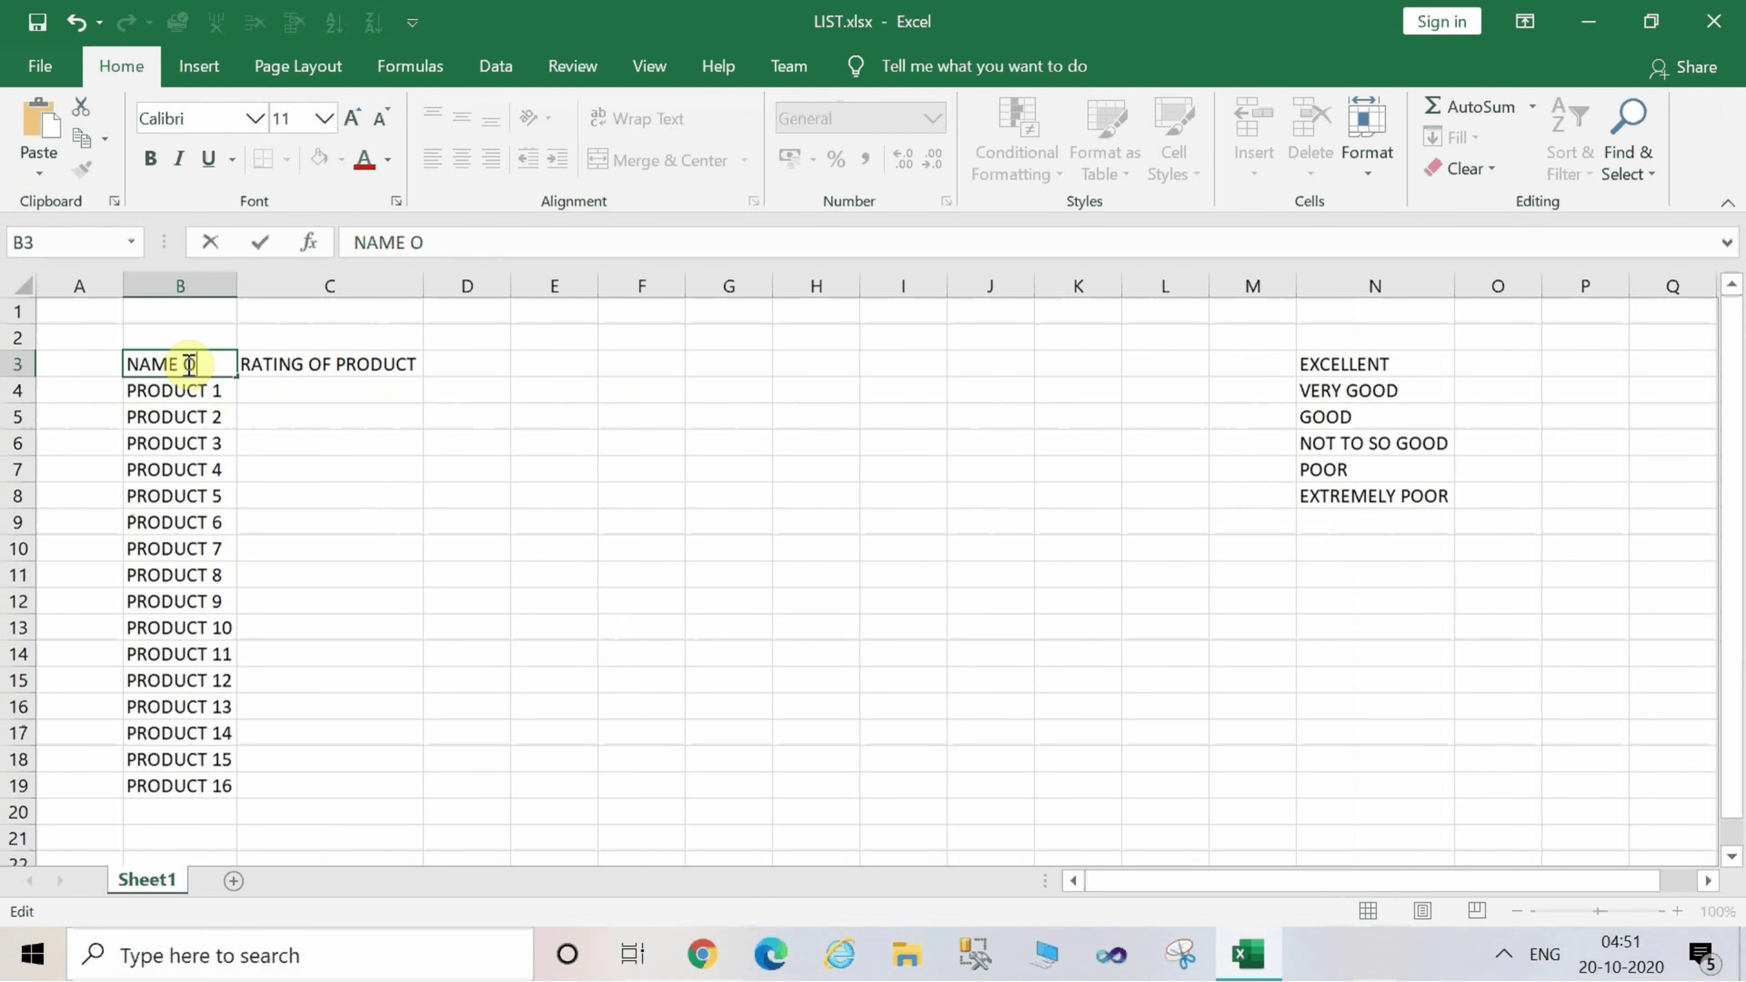
key(BackSpace)
key(BackSpace)
key(BackSpace)
text(PRODUCT)
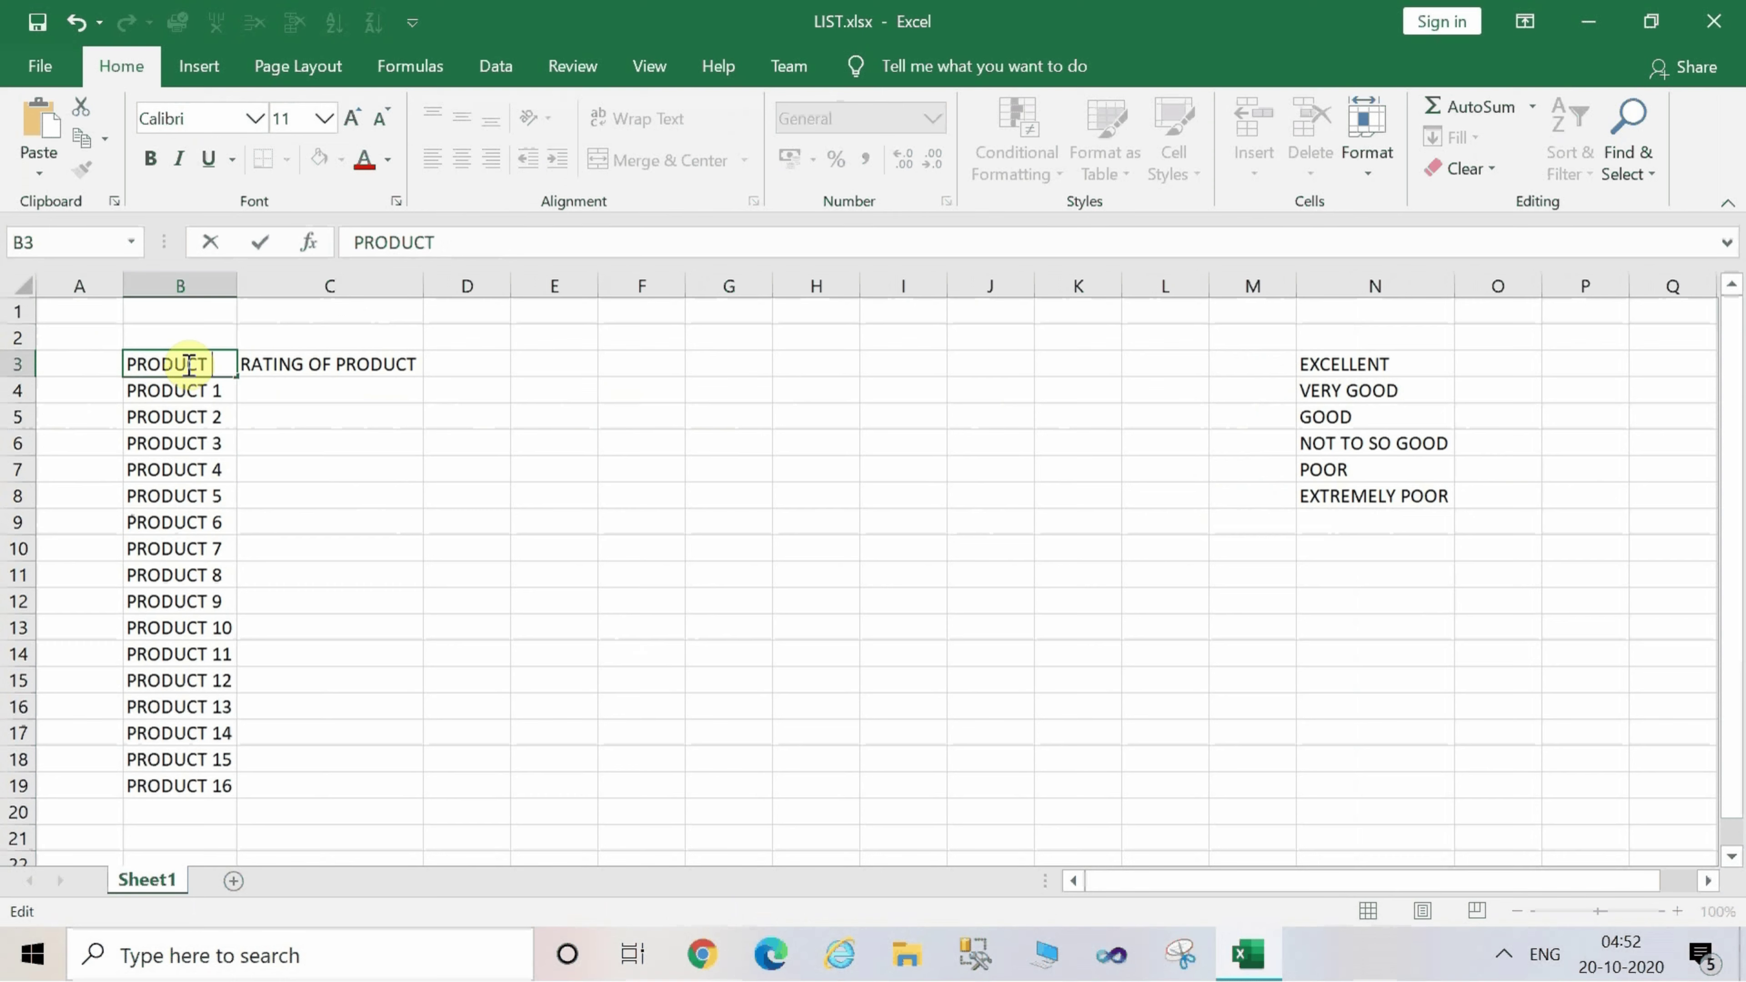
text(N)
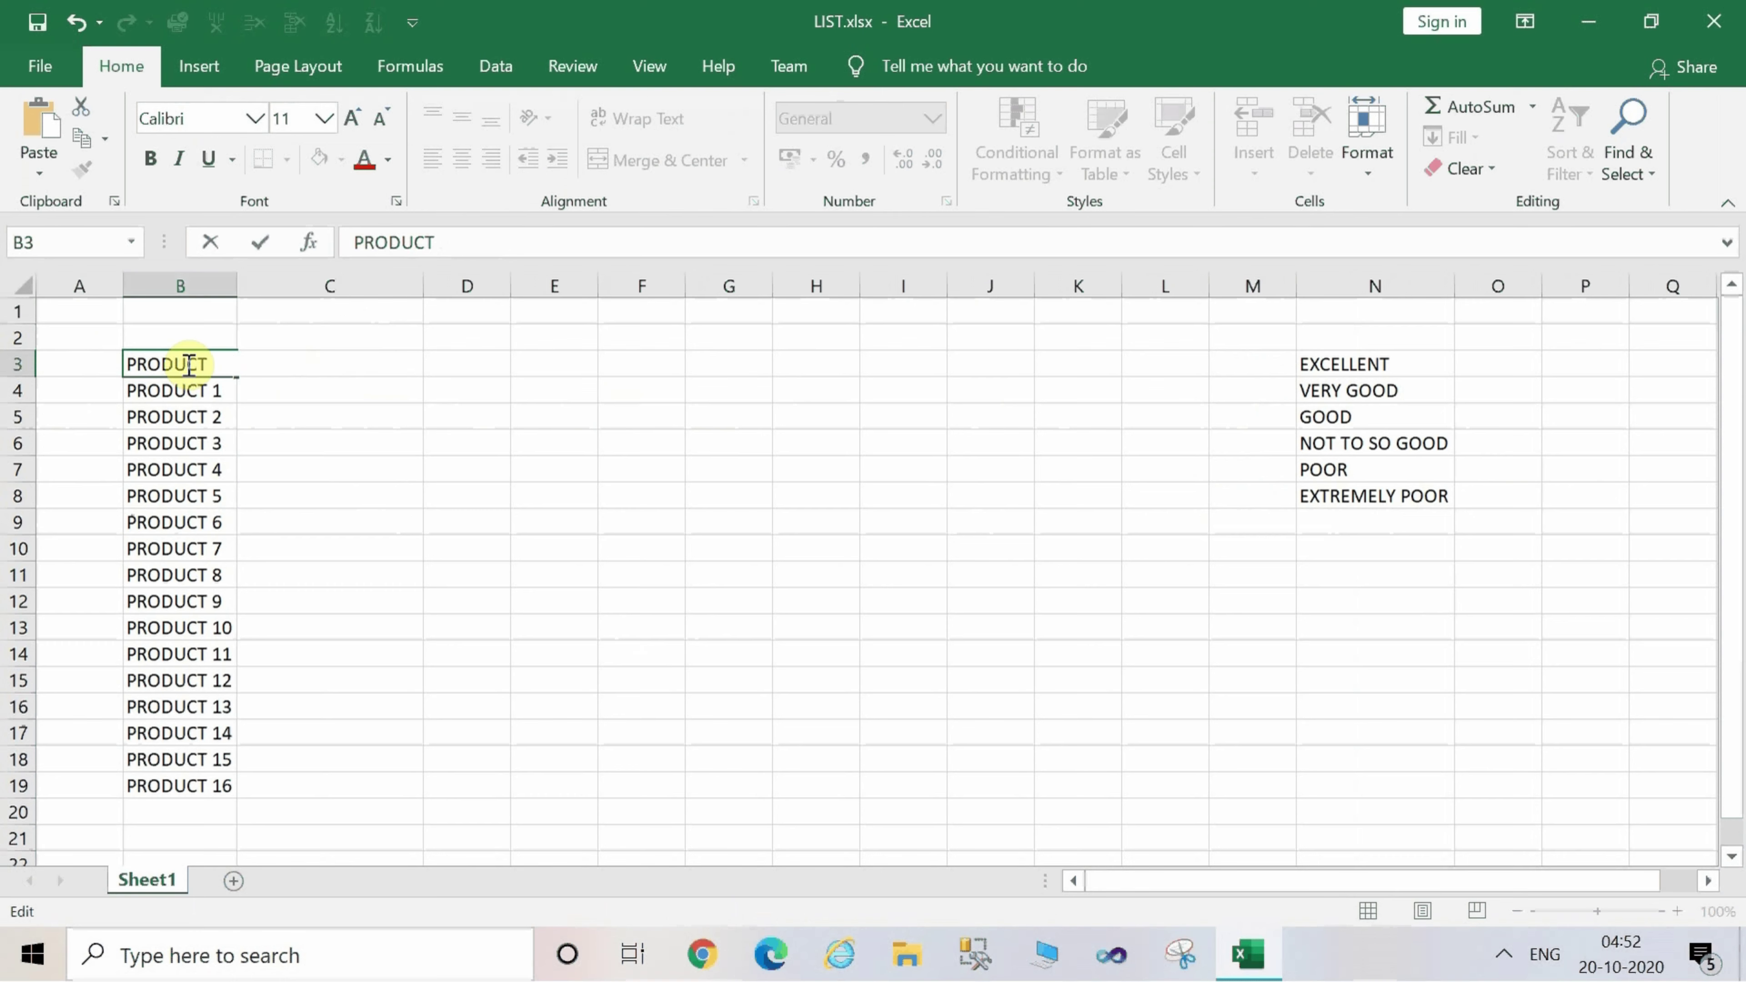
key(Return)
text(RATING OF PRODUCT)
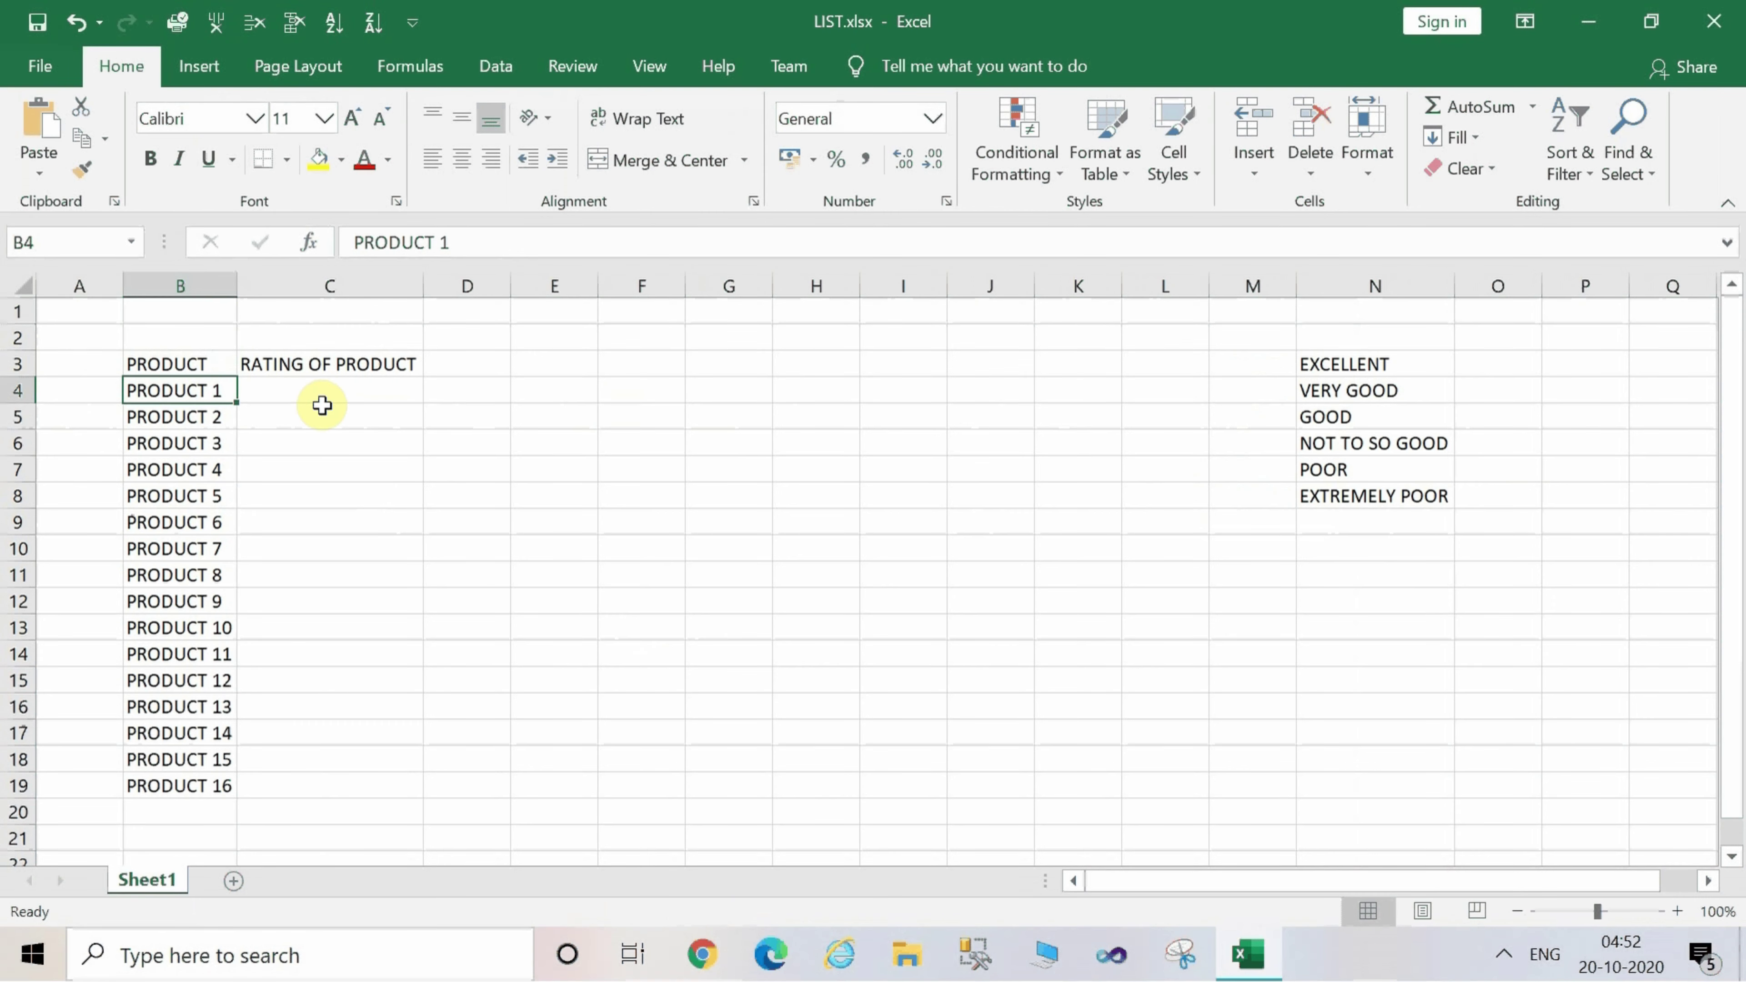
click(330, 405)
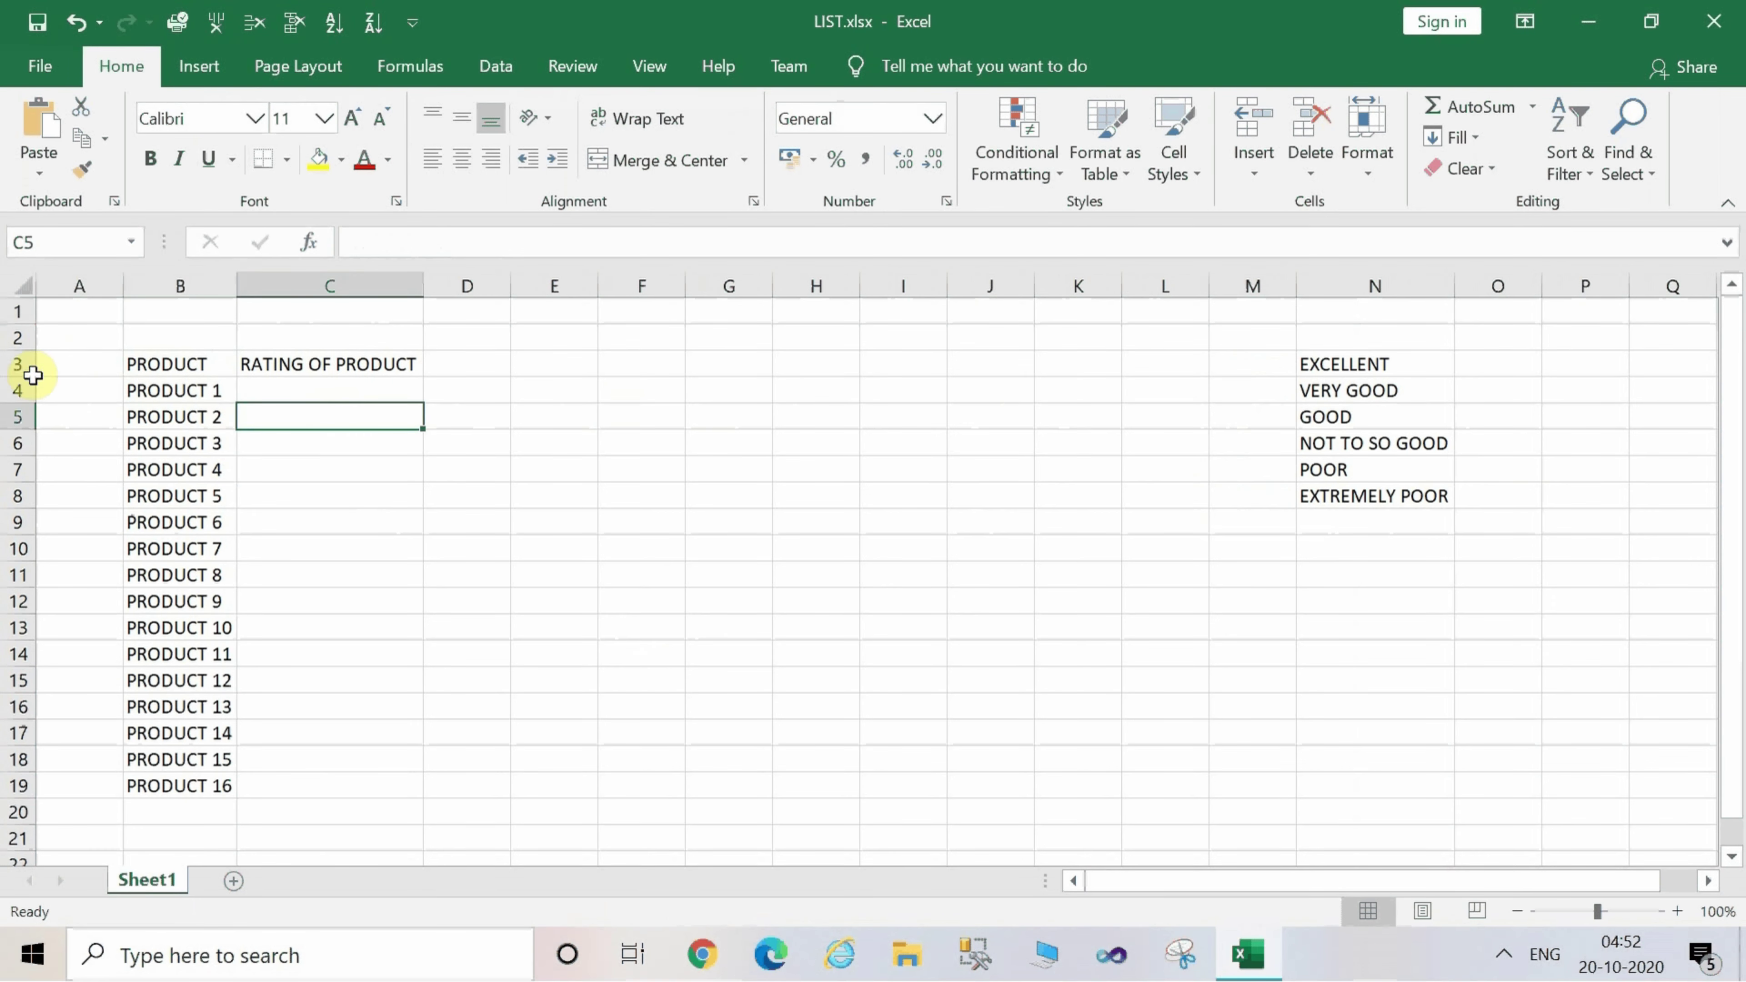
Make the B3:C3 headings red, bold and size 18, and autofit columns B and C.
click(142, 361)
drag(209, 357, 310, 361)
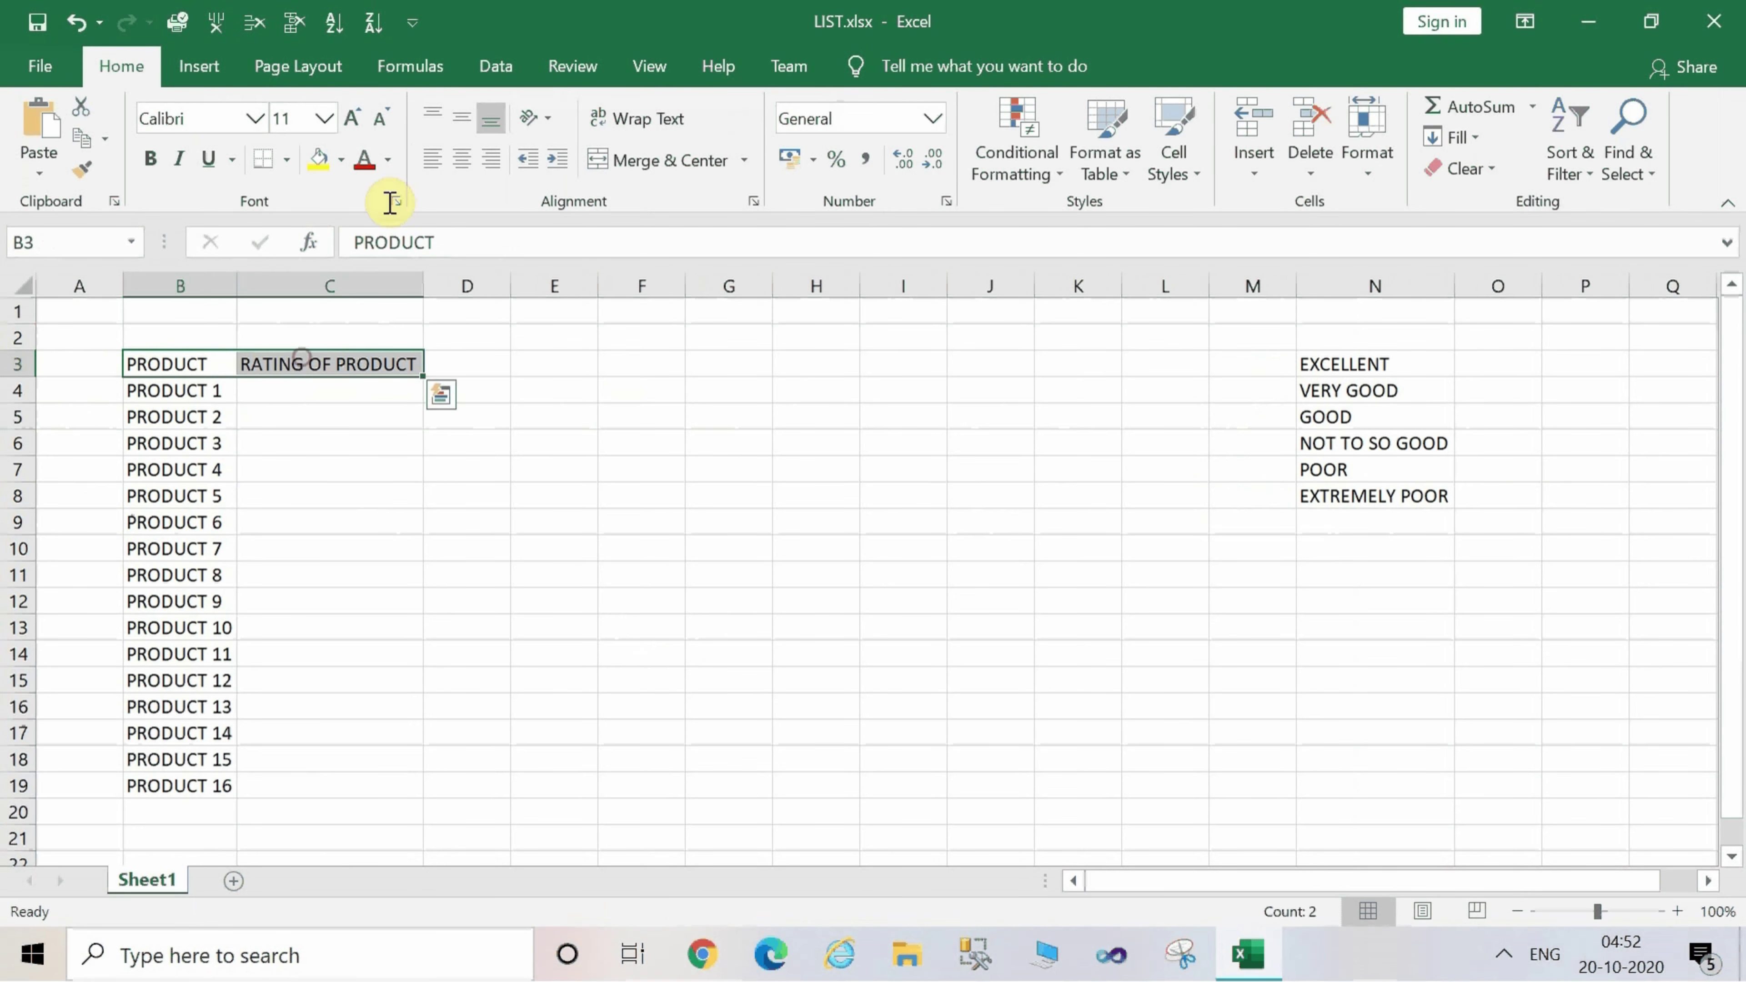
click(372, 169)
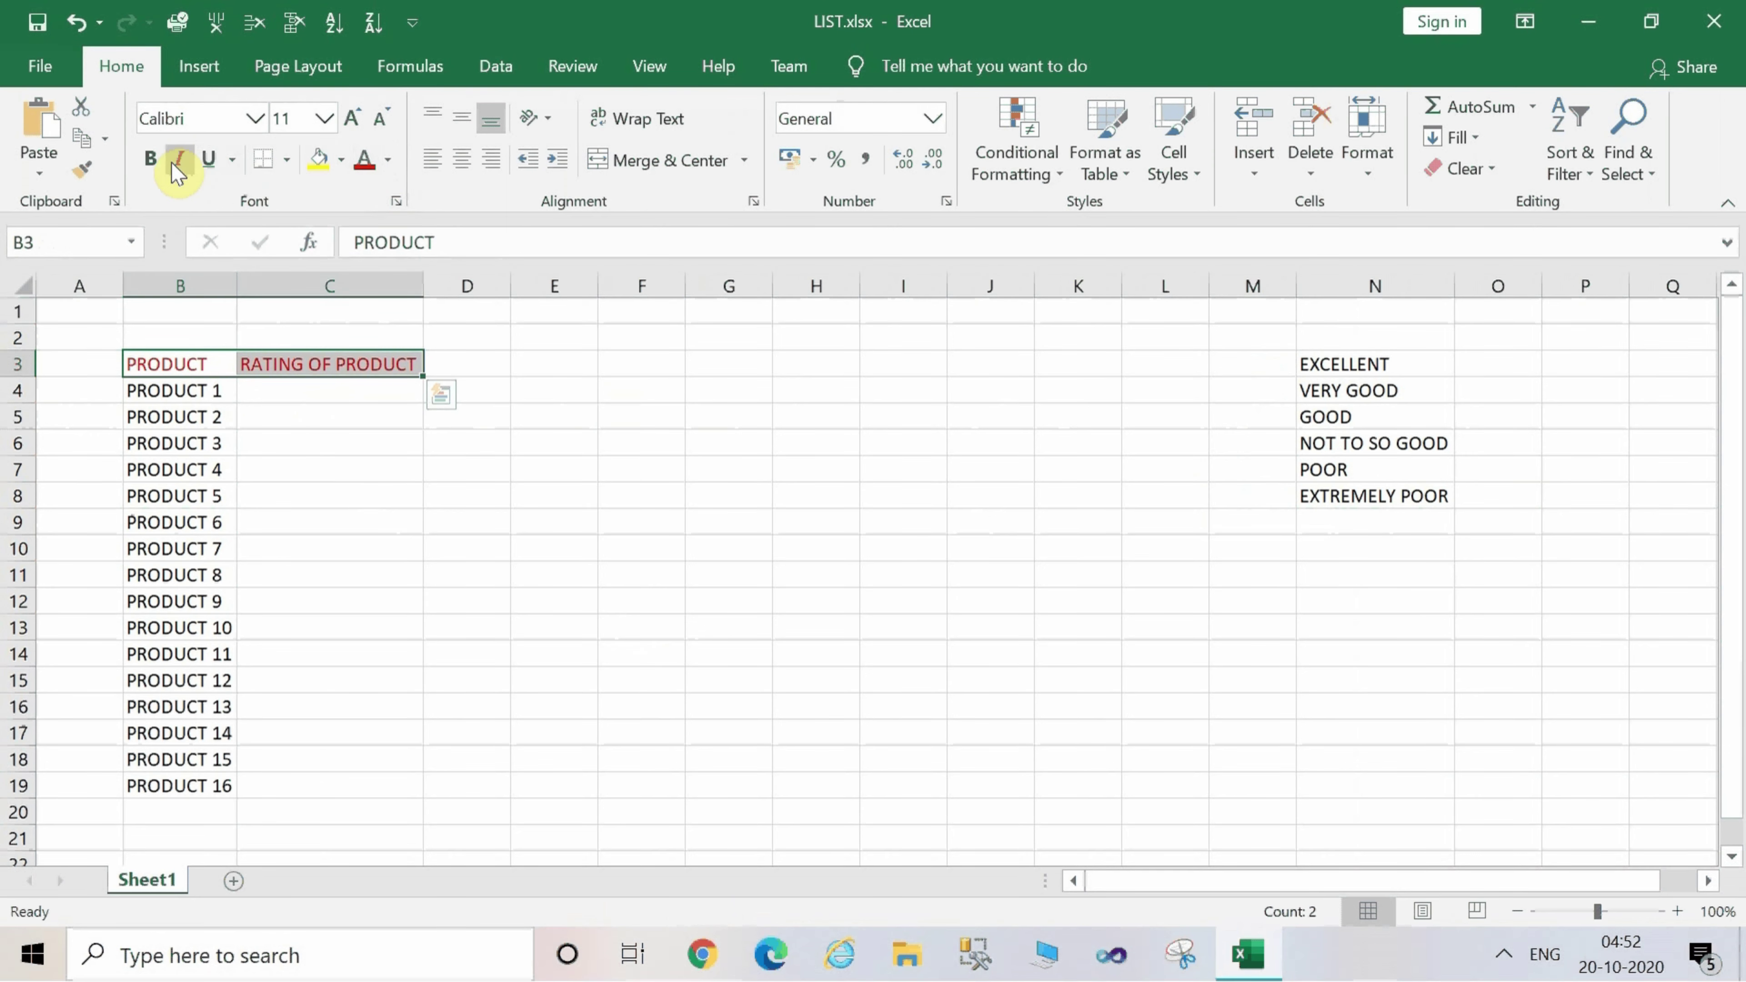
click(150, 160)
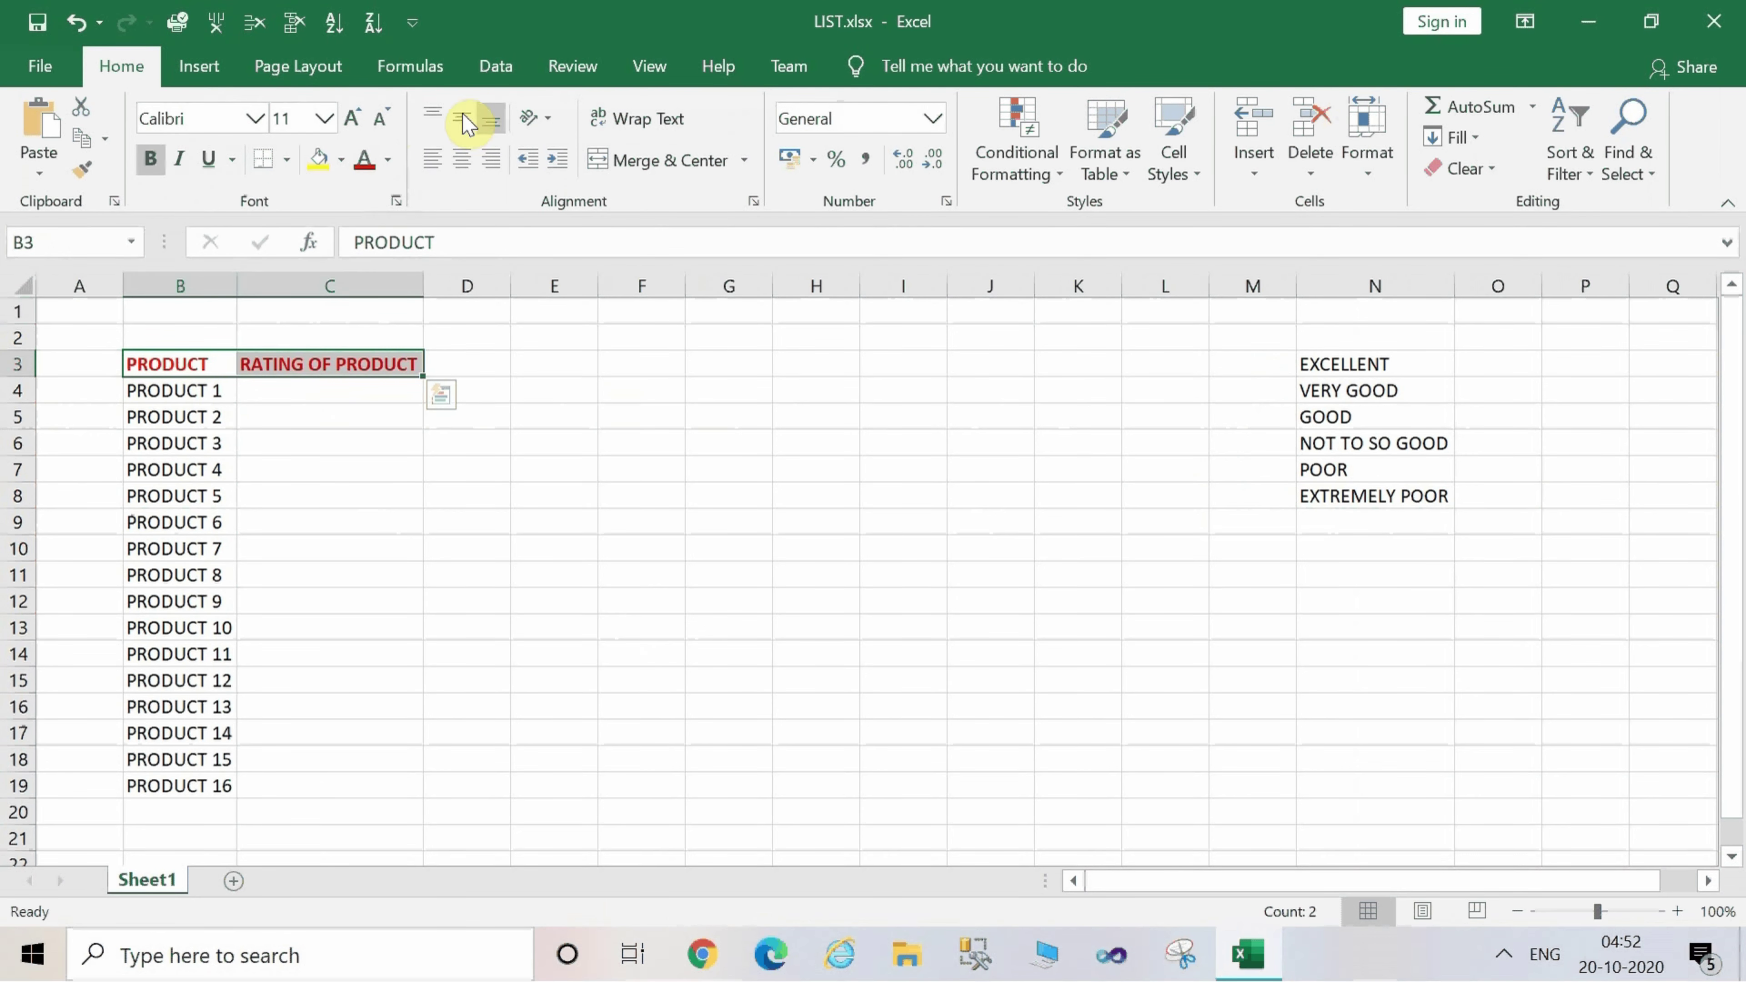
click(351, 123)
click(351, 124)
click(352, 124)
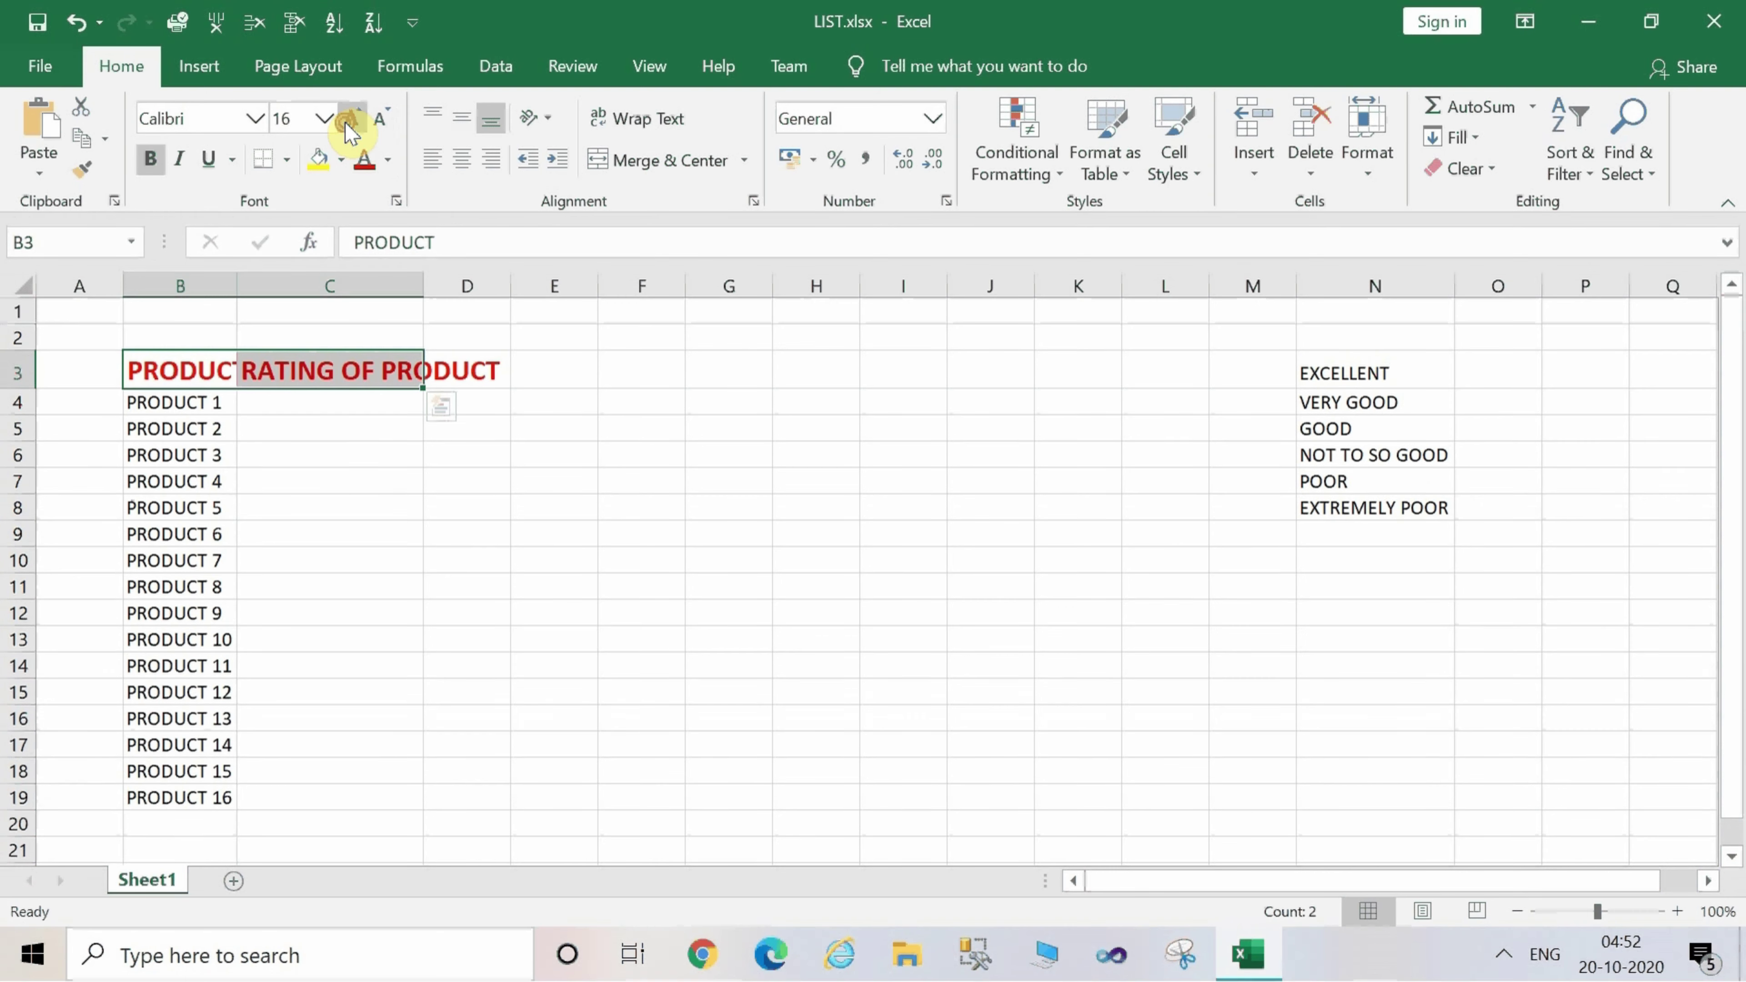
click(351, 123)
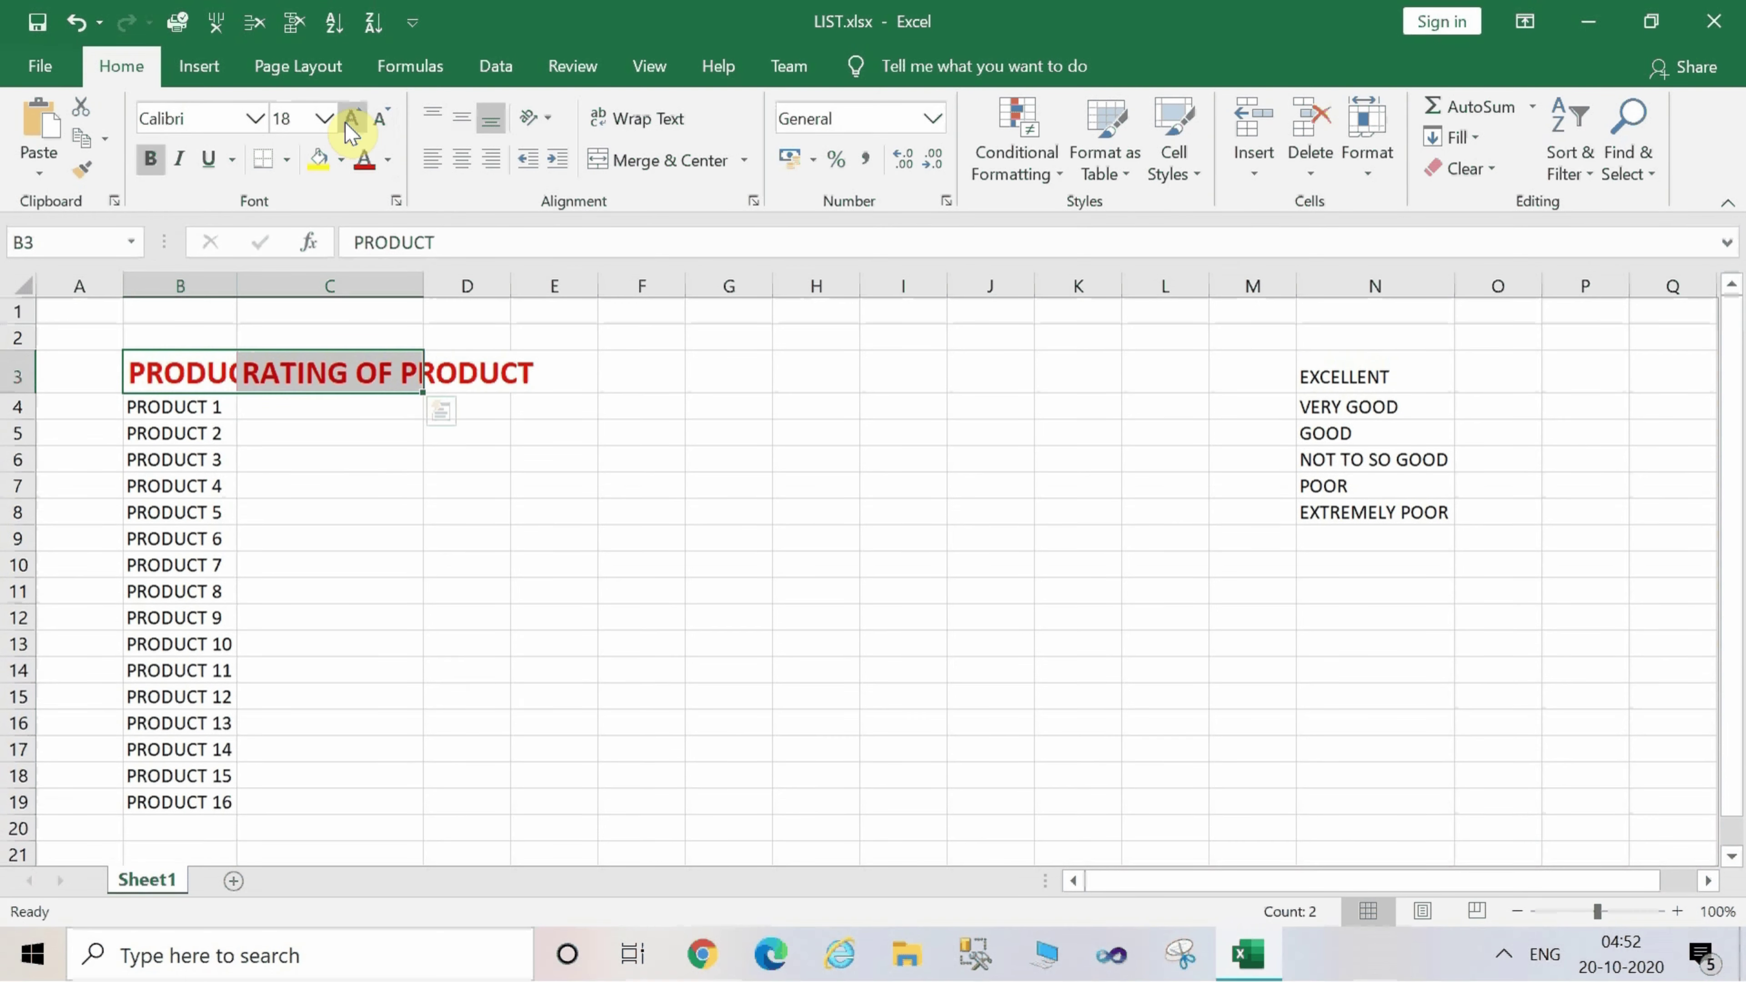
double_click(423, 286)
double_click(238, 286)
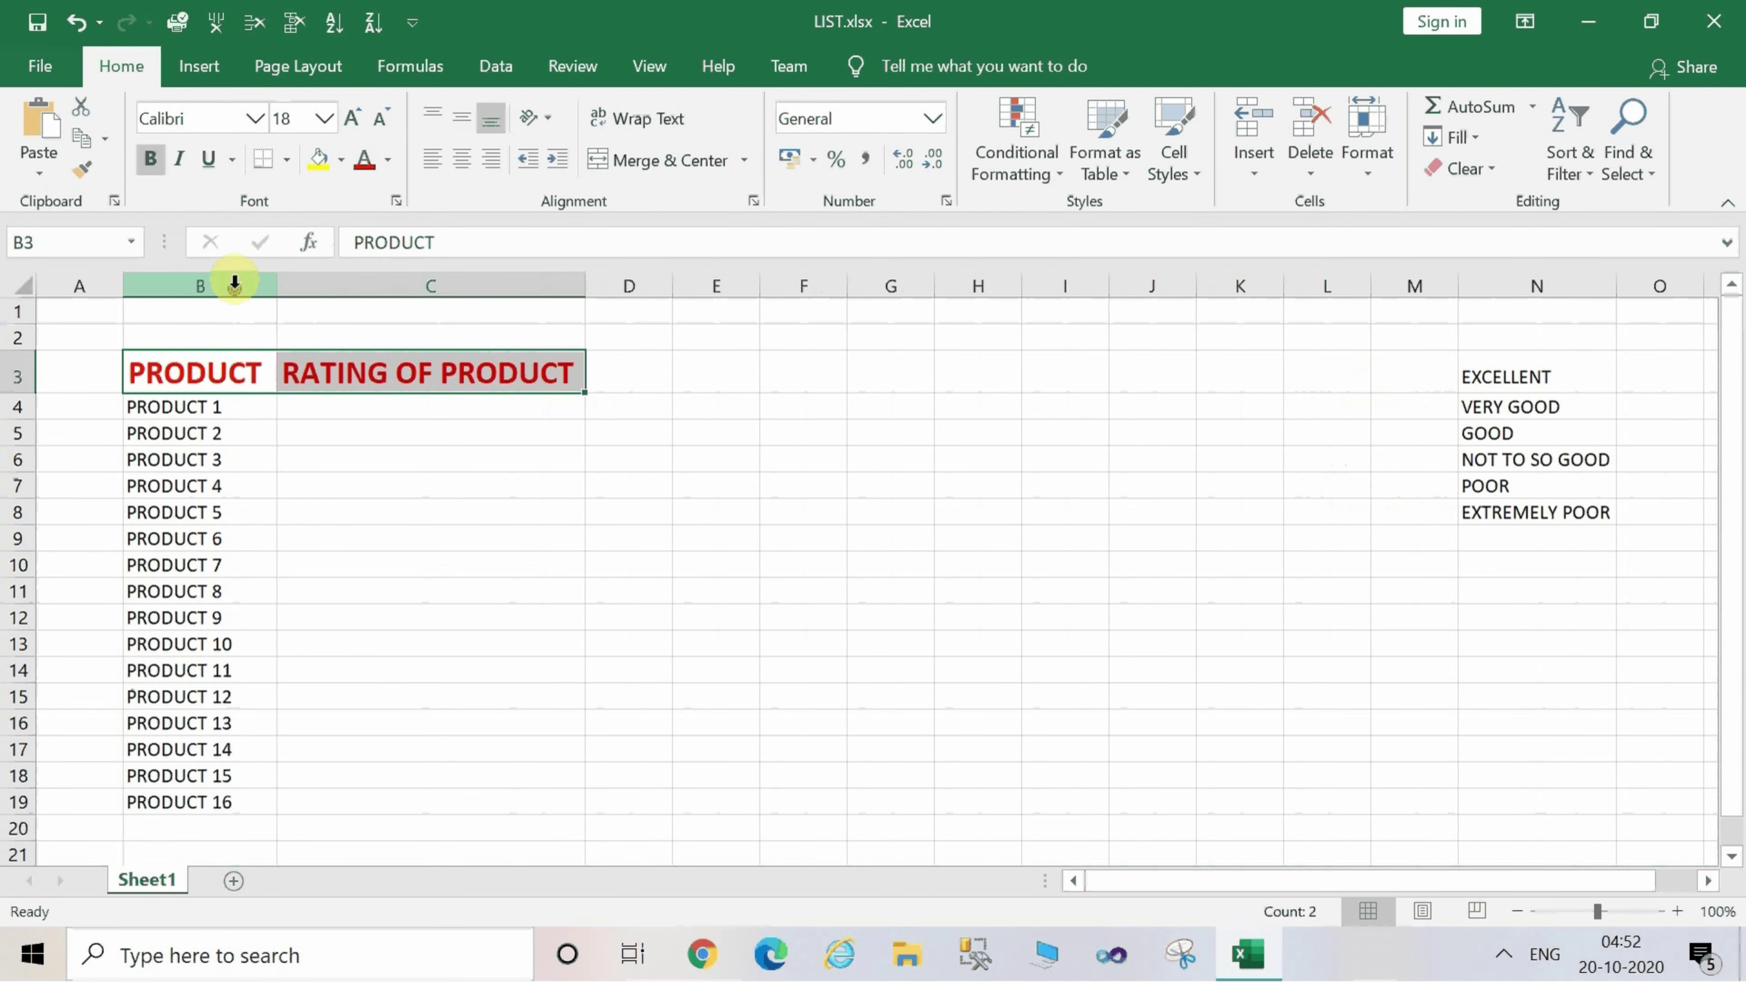
click(685, 485)
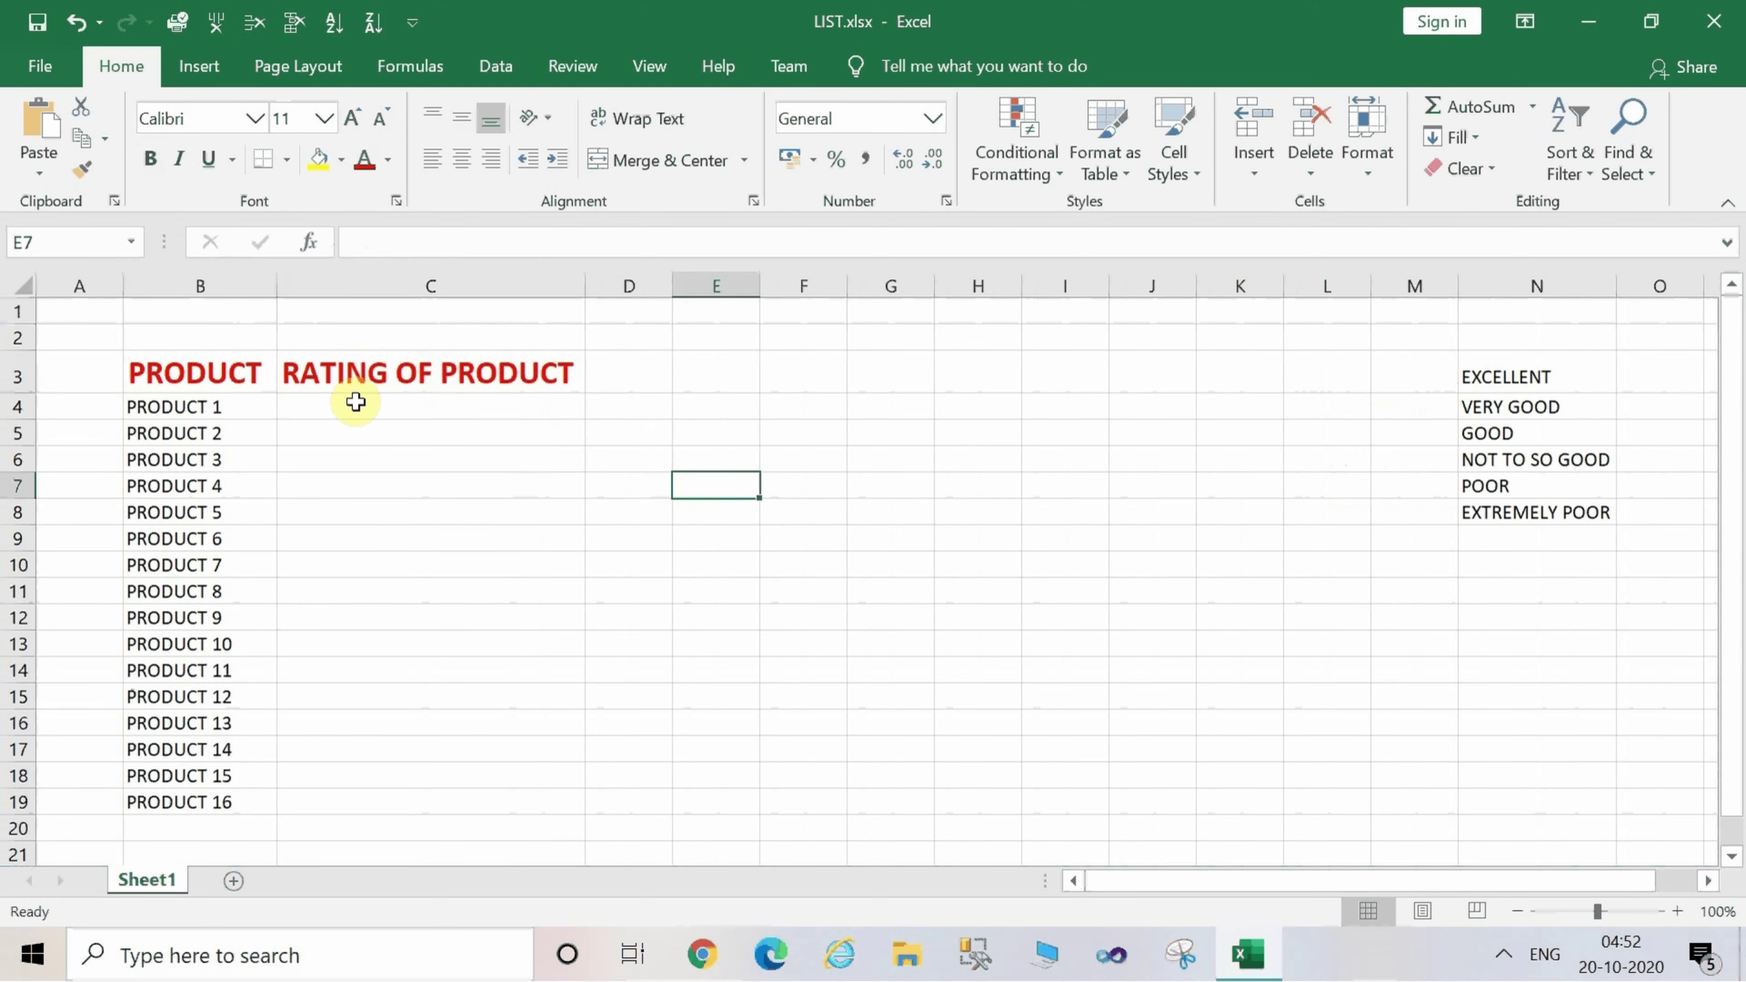
Apply All Borders to the table range B3:C19.
drag(146, 368, 477, 792)
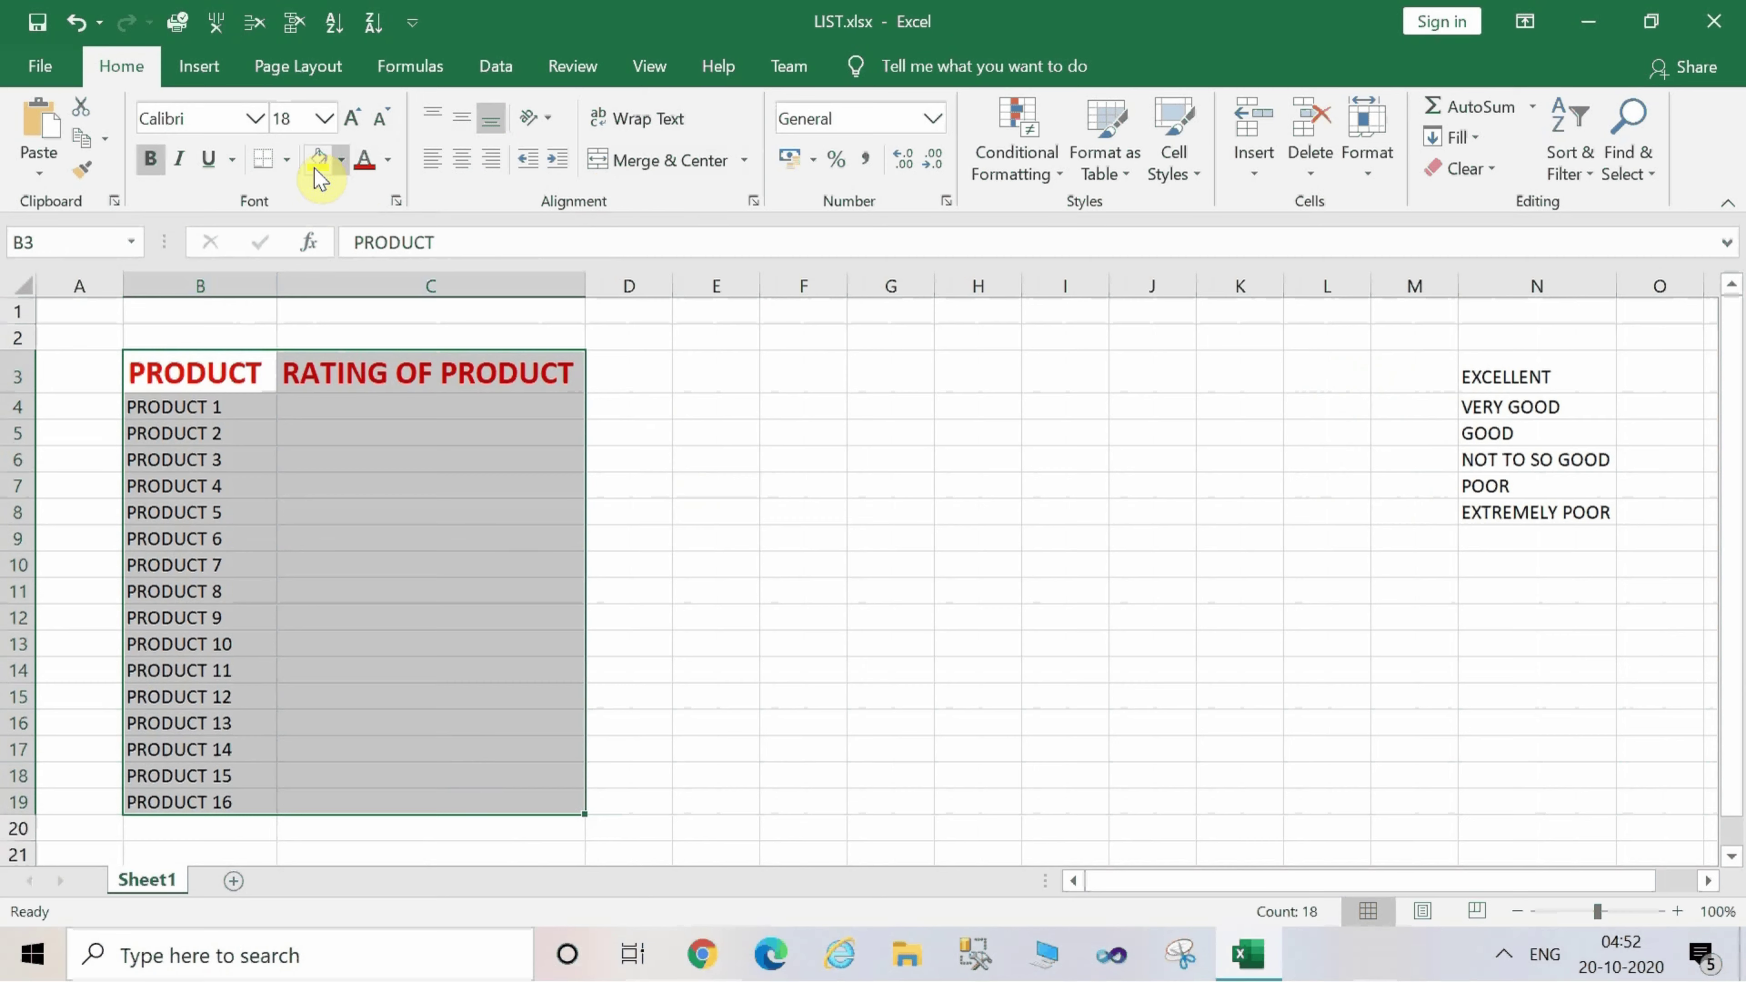
click(286, 161)
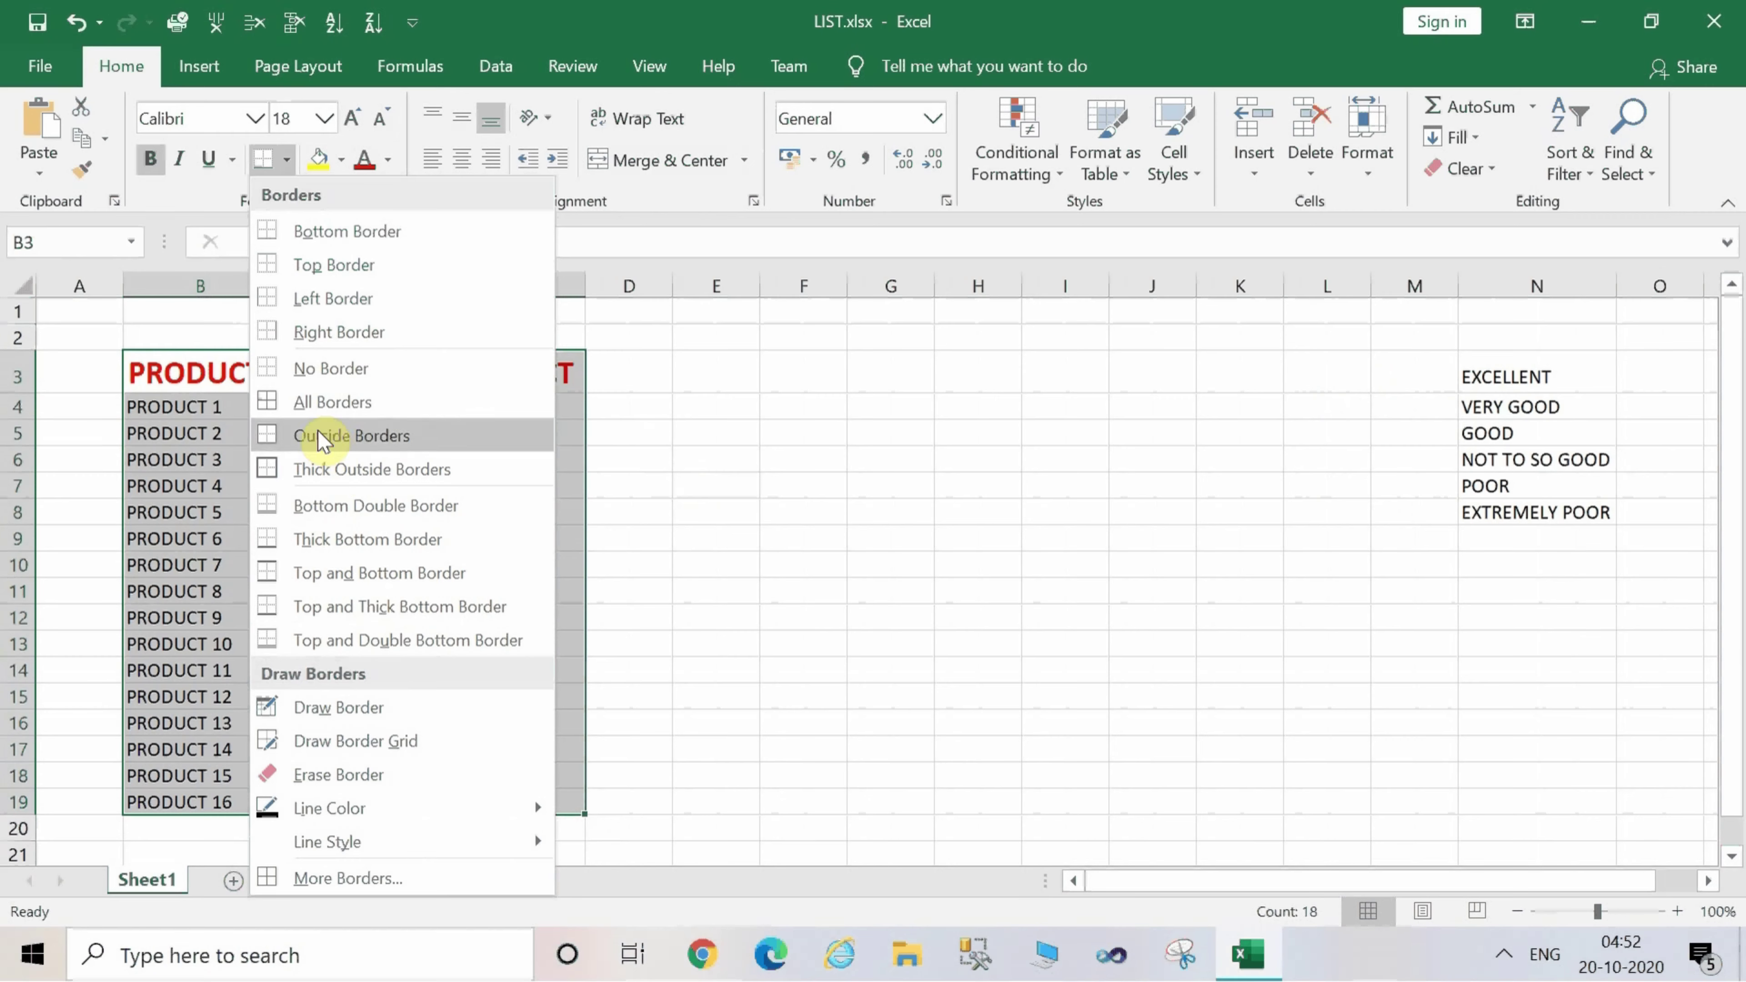
click(341, 400)
click(518, 511)
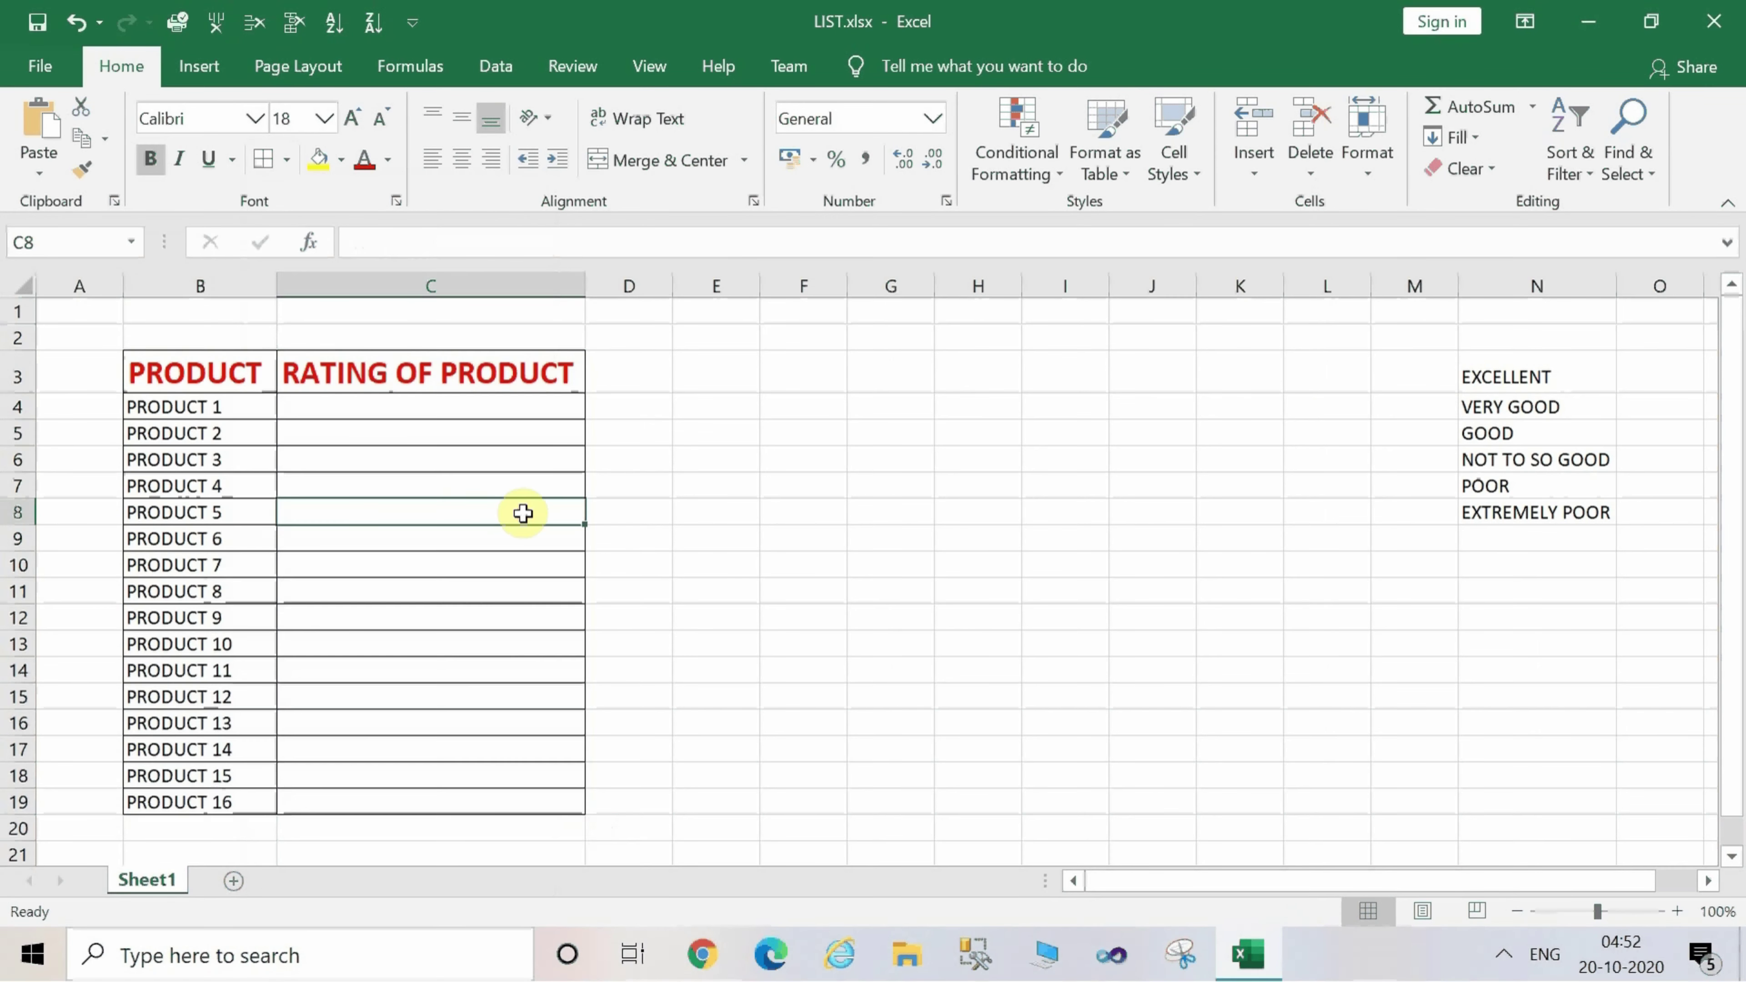
Select the rating cells C4:C19.
click(330, 407)
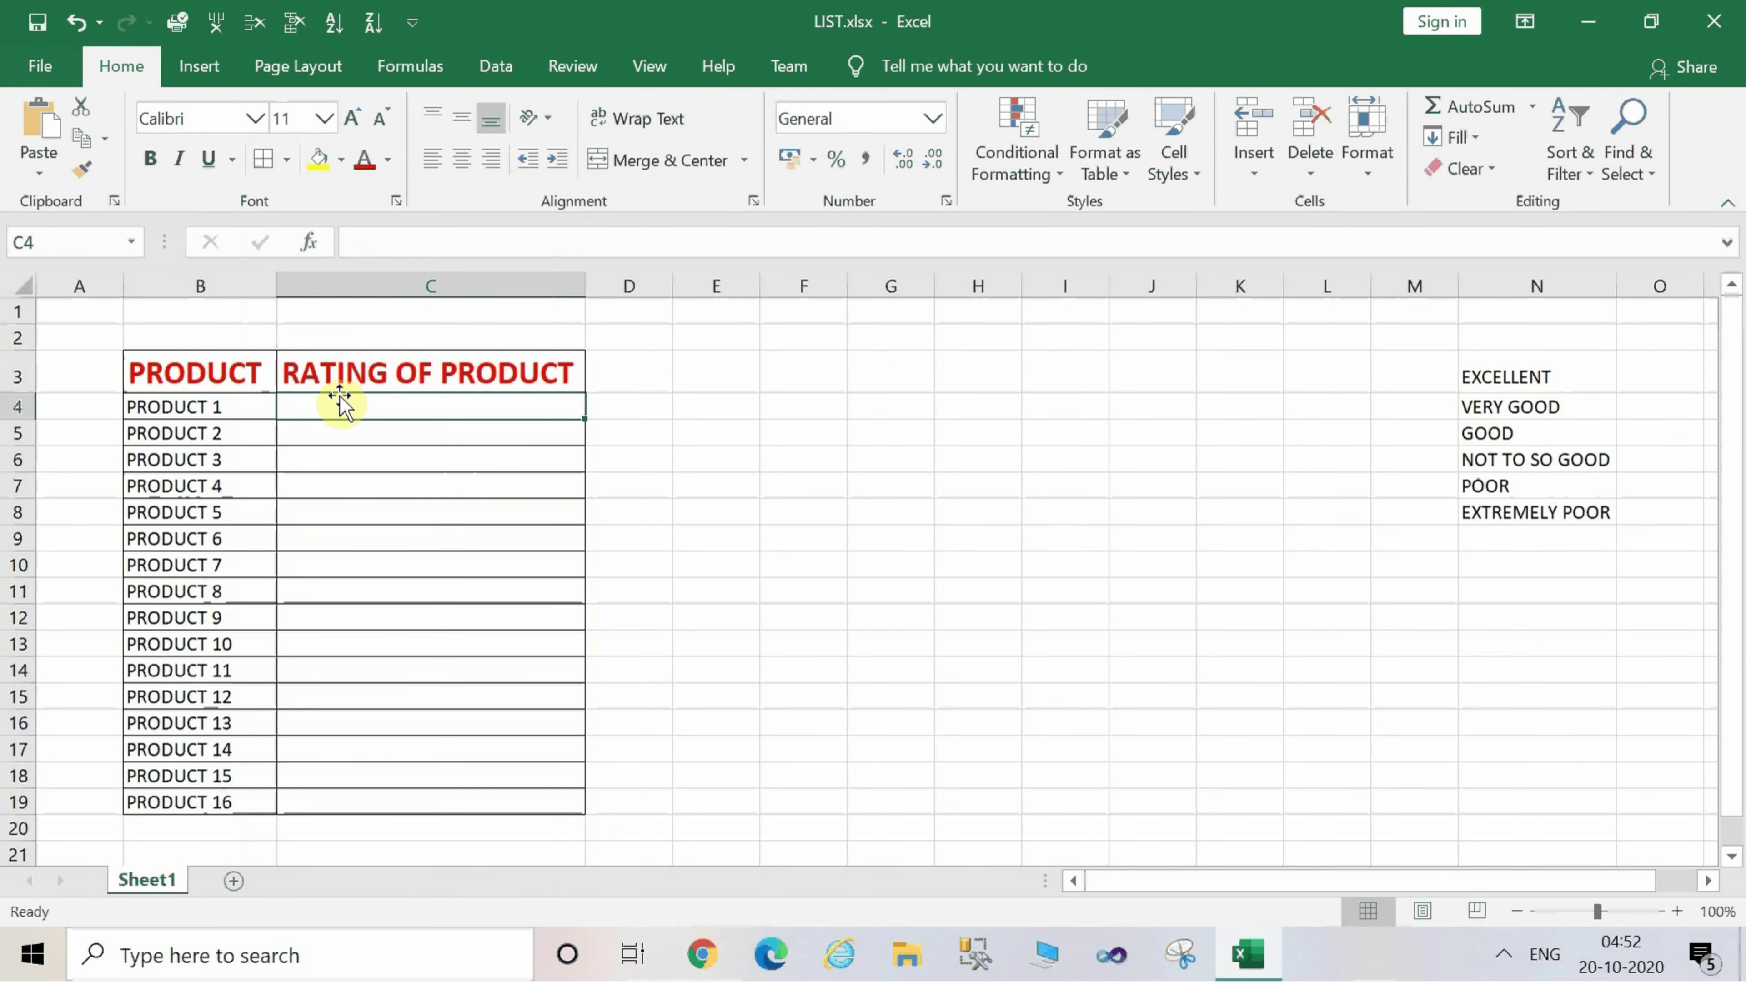
key(shift+Down)
key(shift+Down)
key(shift+Down)
key(shift+Down)
key(shift+Down)
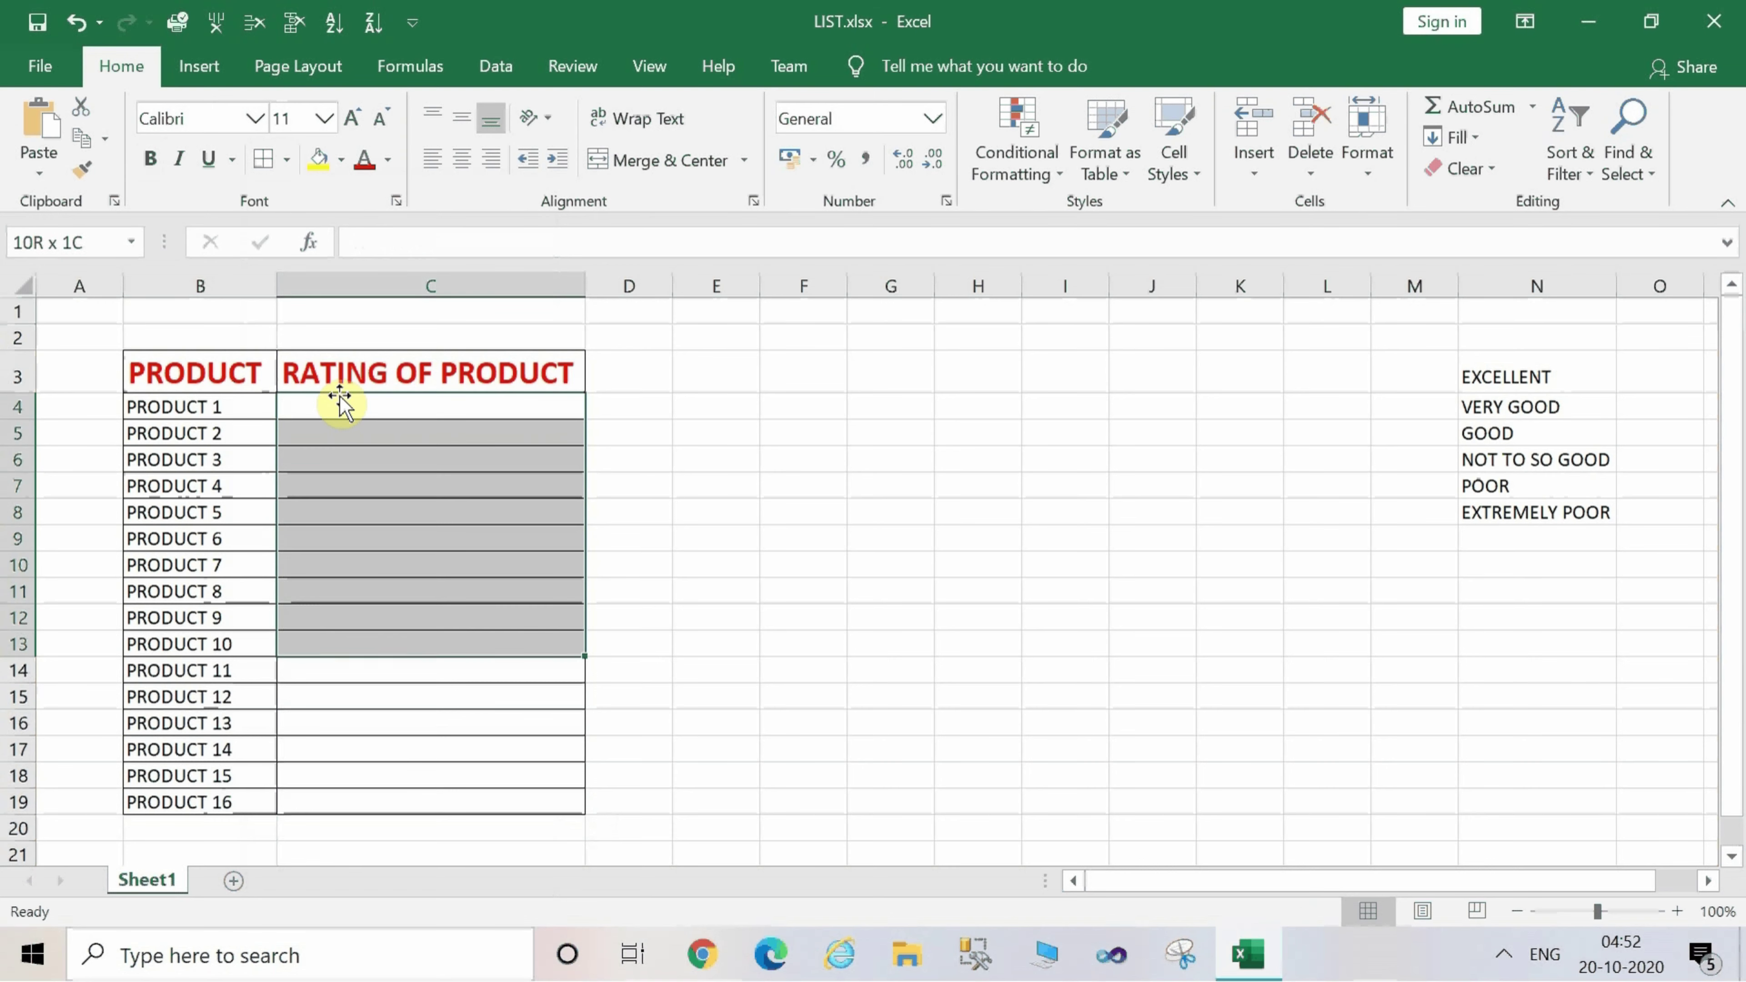
key(shift+Down)
key(shift+Down)
key(shift+Down)
key(shift+Down)
key(shift+Down)
drag(340, 402, 340, 403)
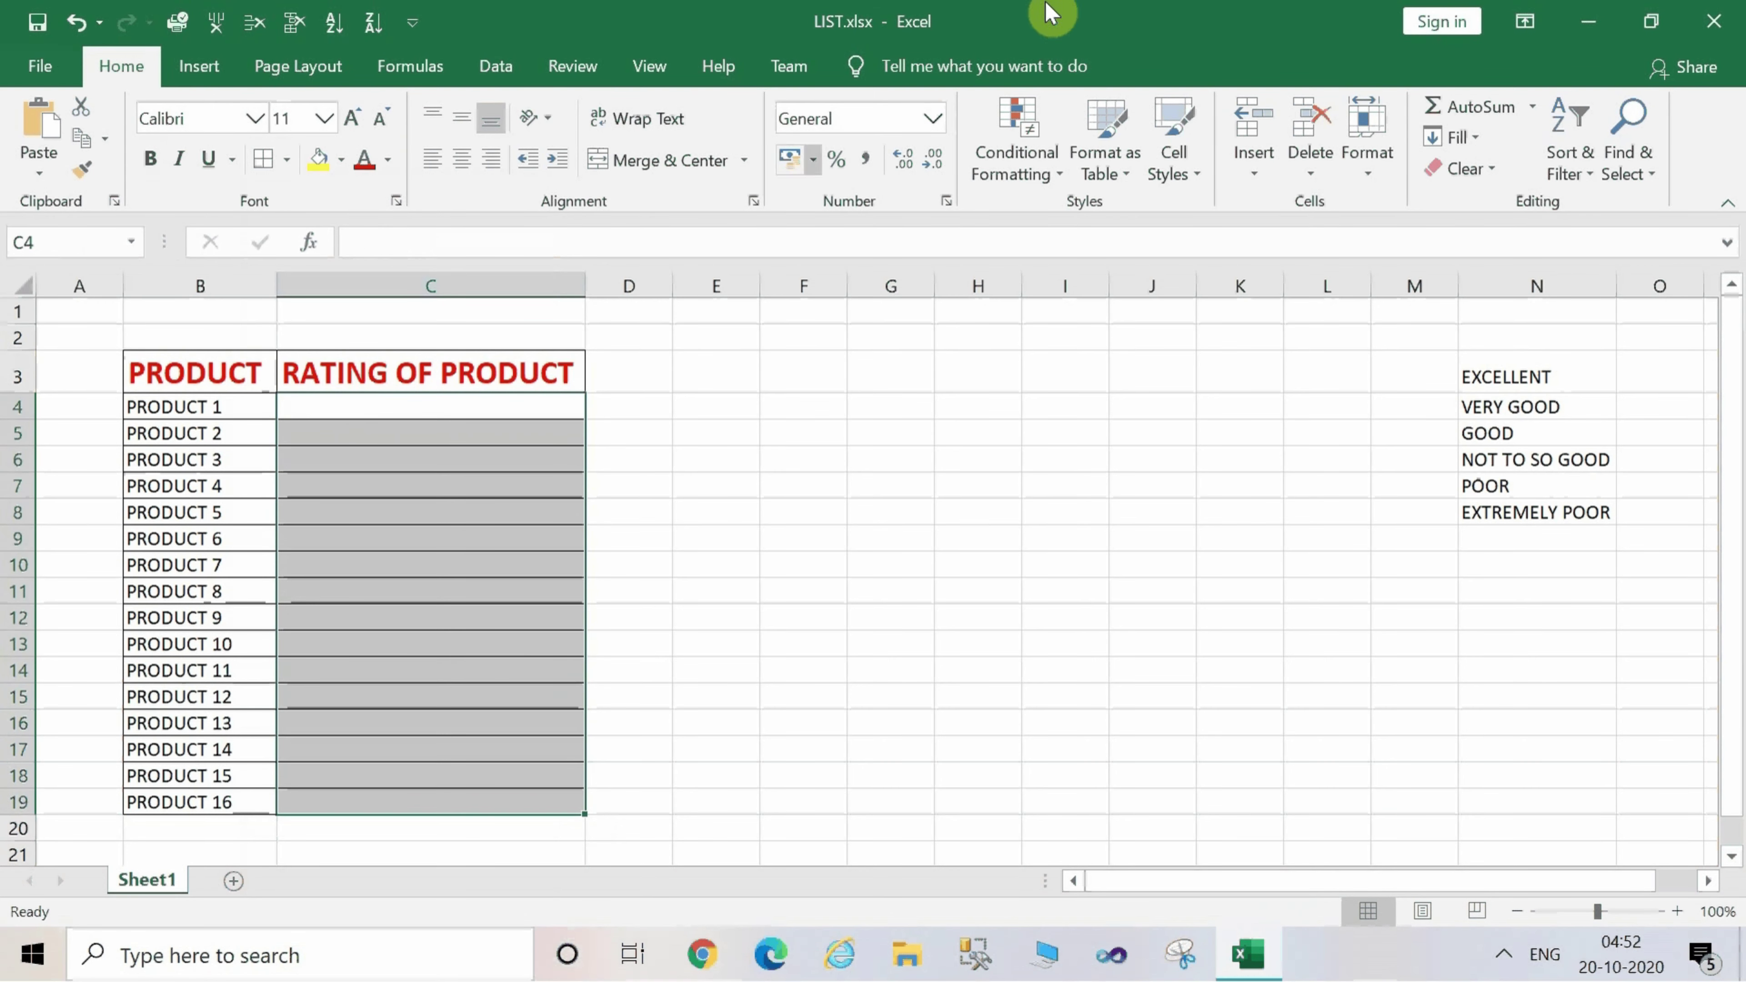
Add List data validation to C4:C19 with source =$N$3:$N$8.
click(505, 66)
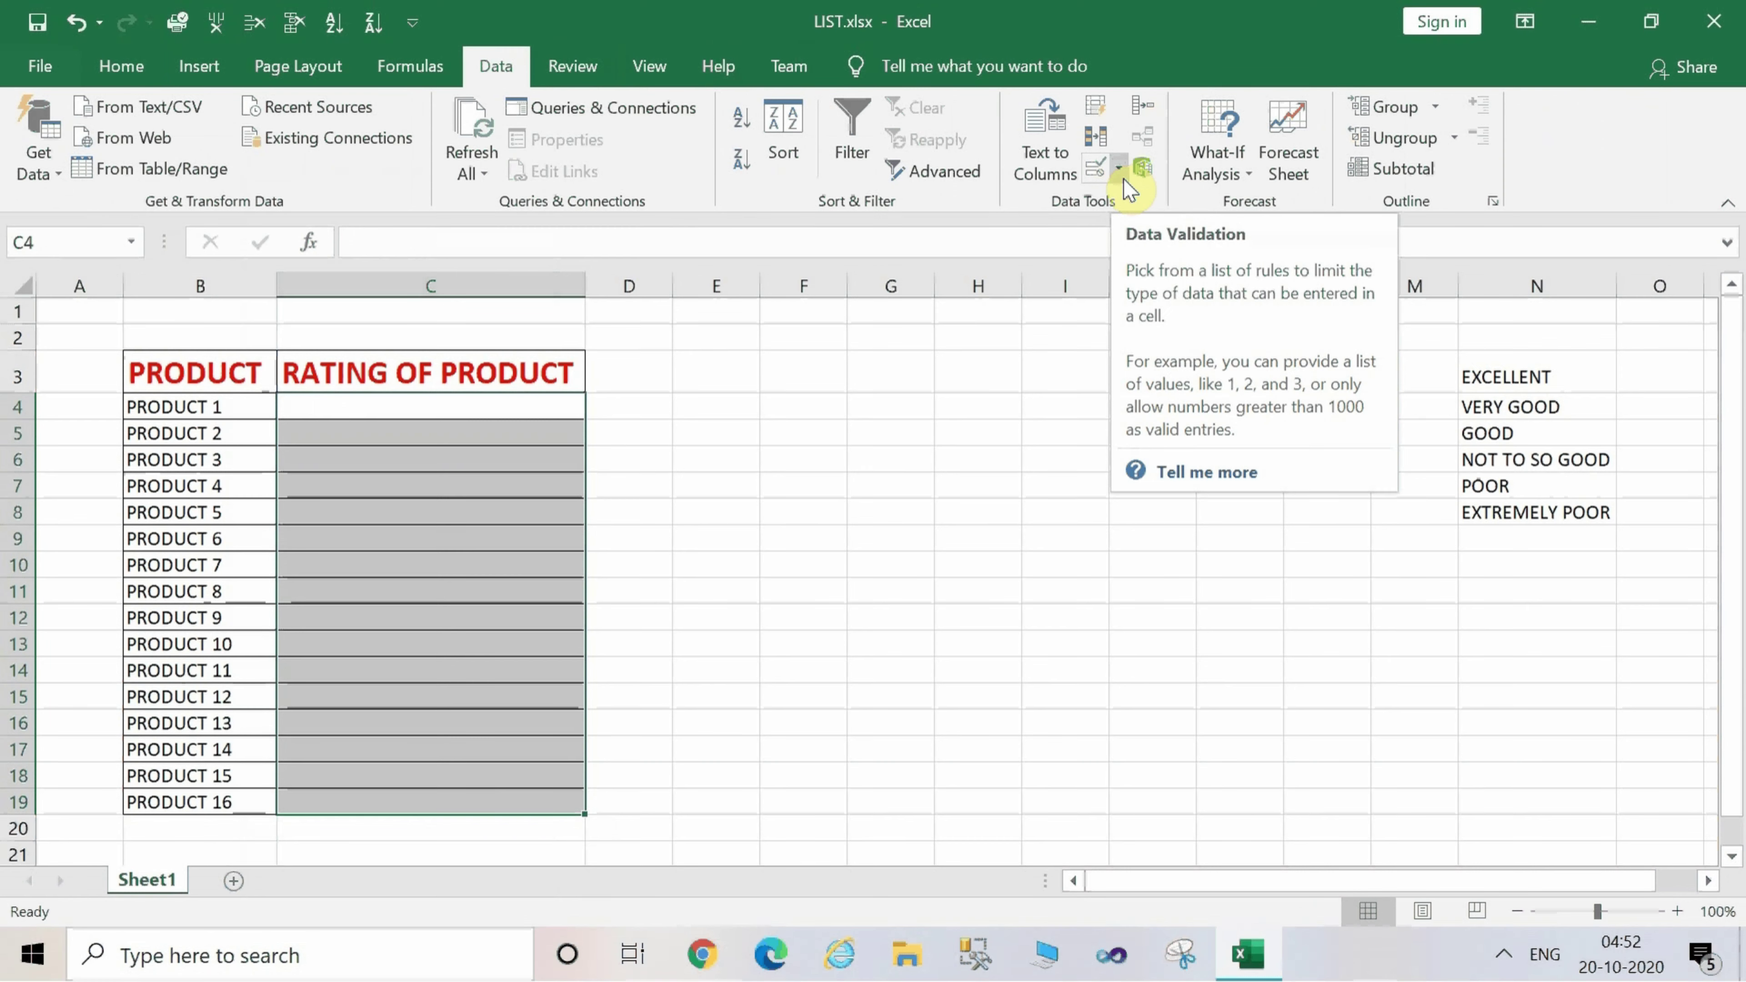
click(1118, 169)
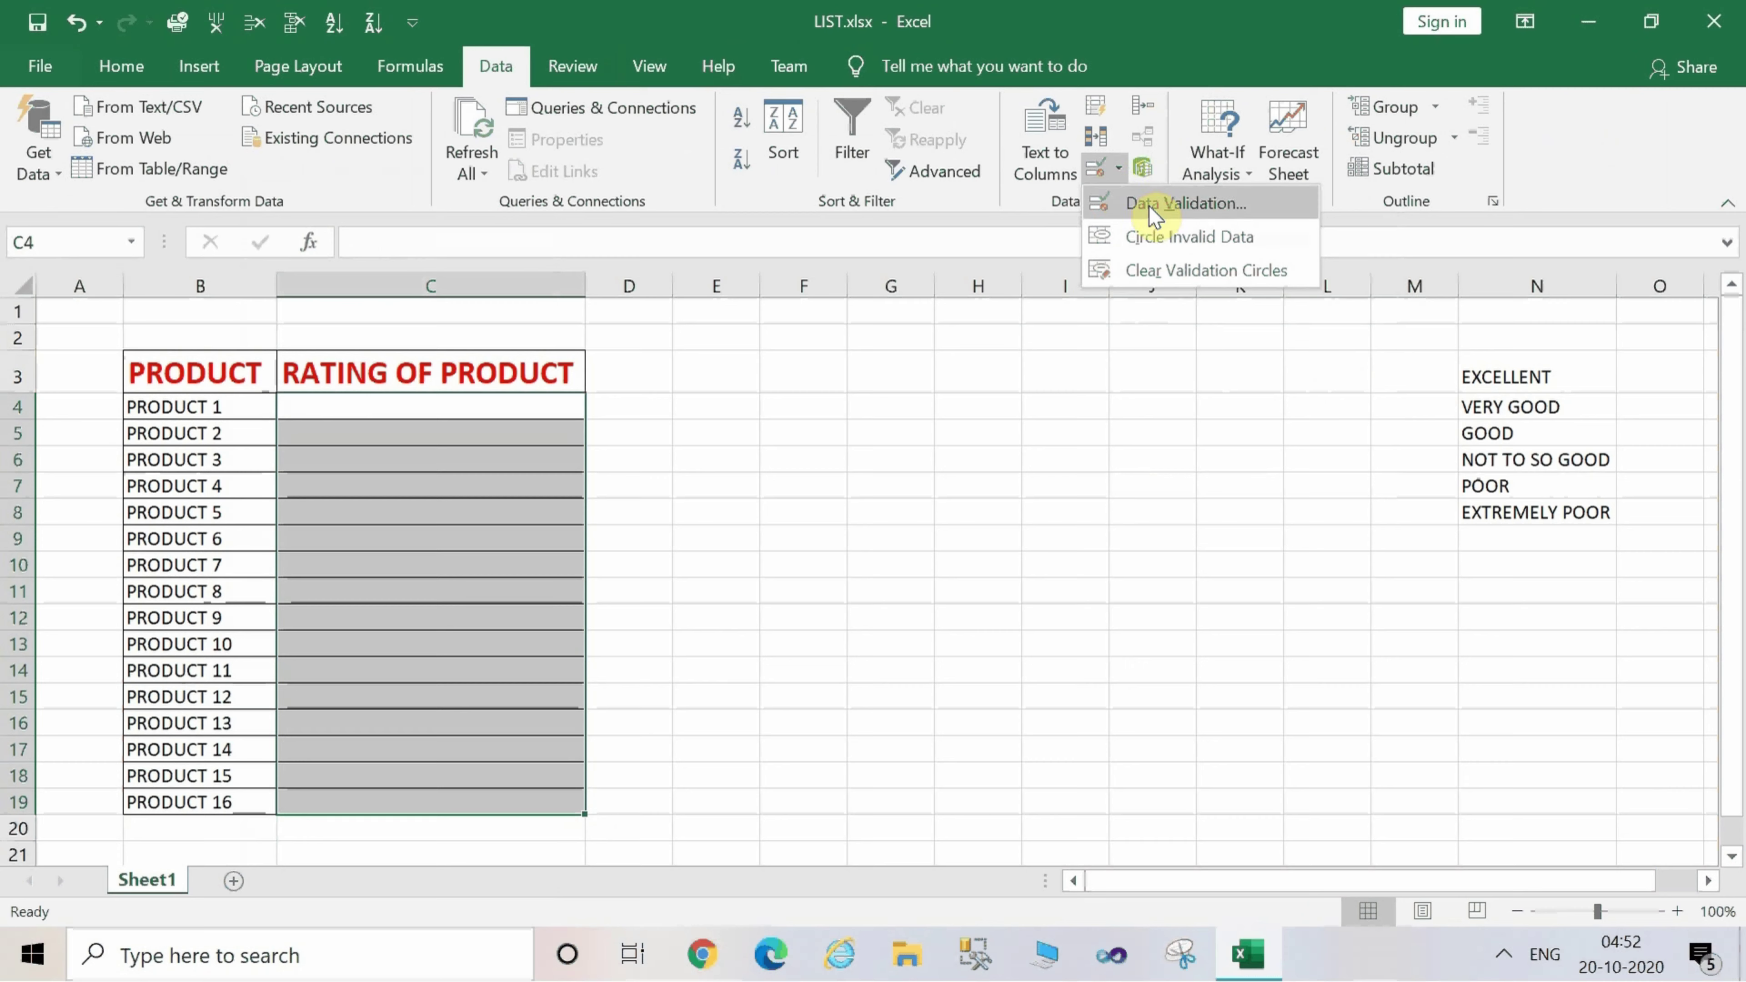
click(1152, 210)
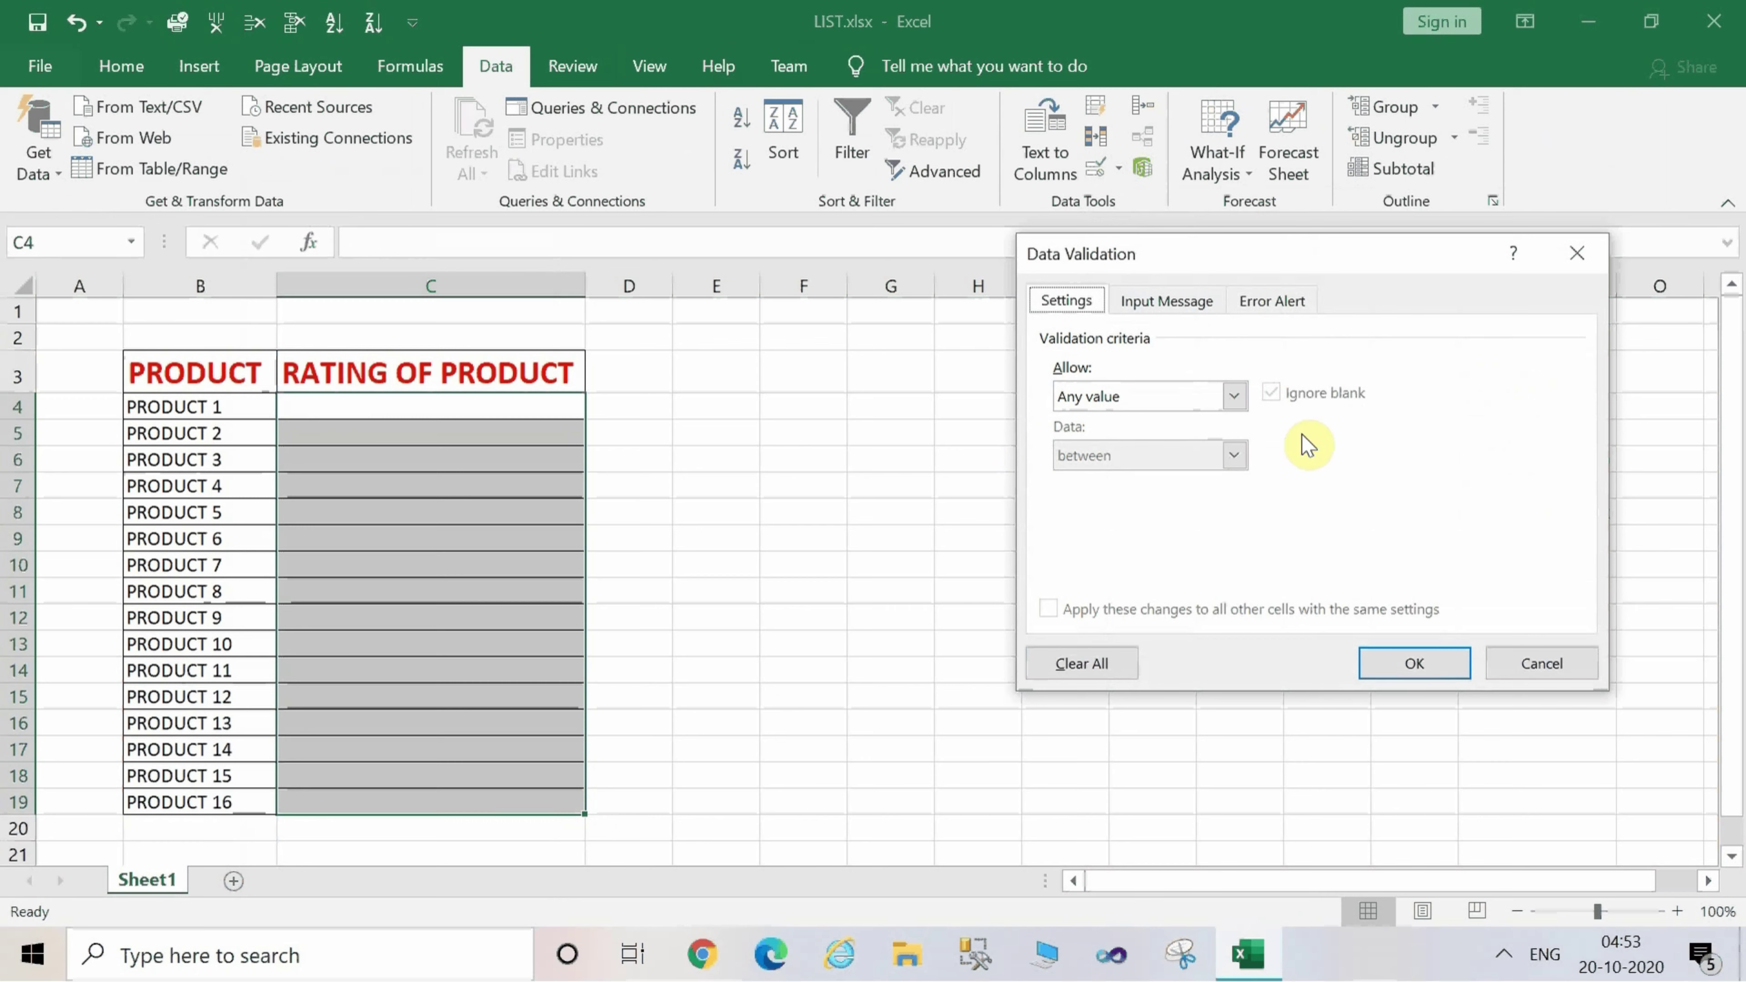
click(1230, 401)
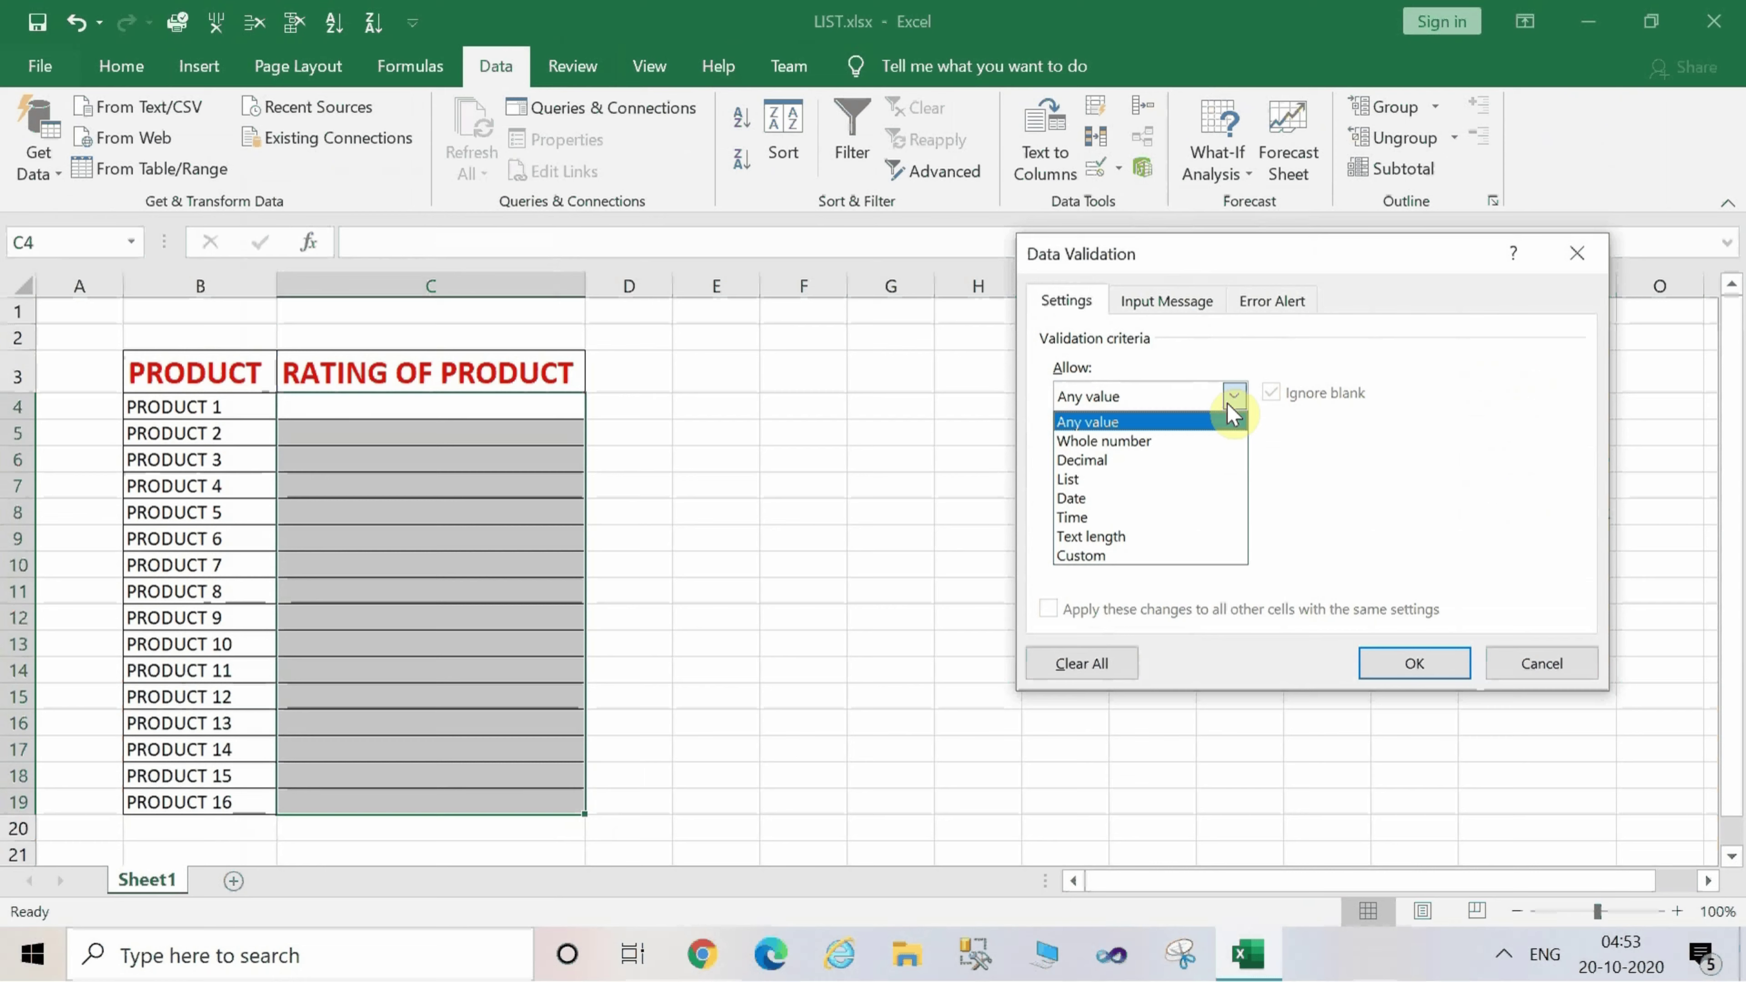
click(1145, 477)
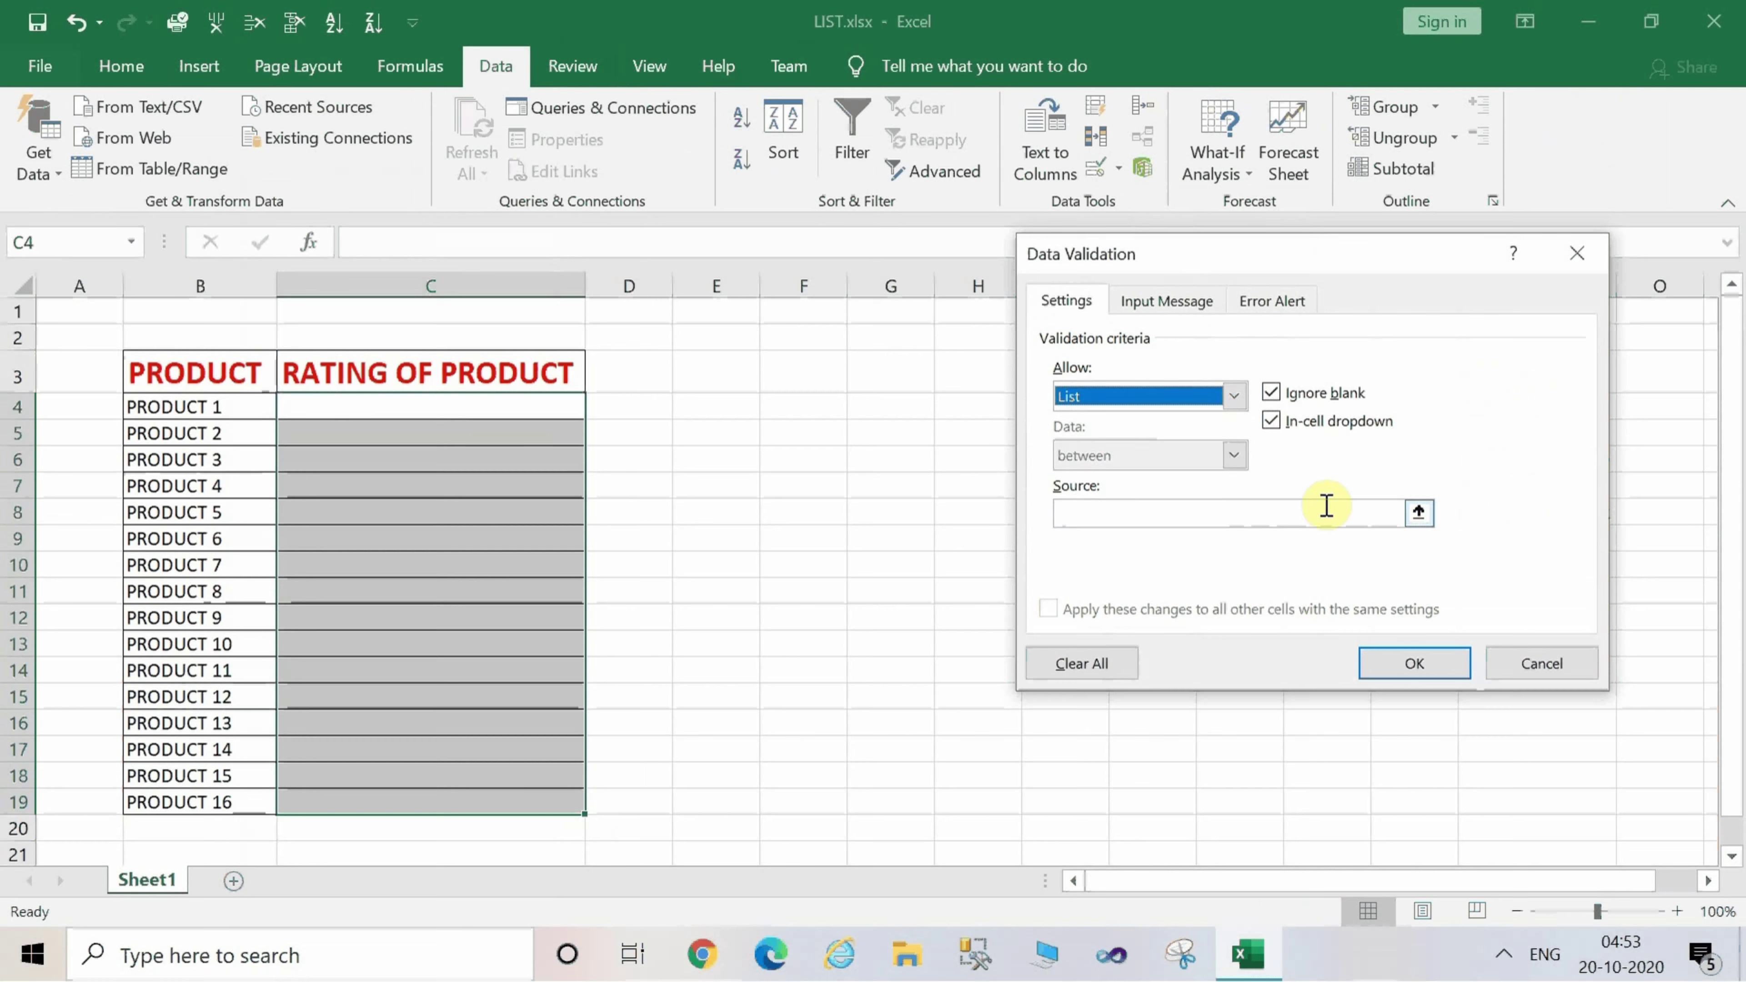
click(1276, 509)
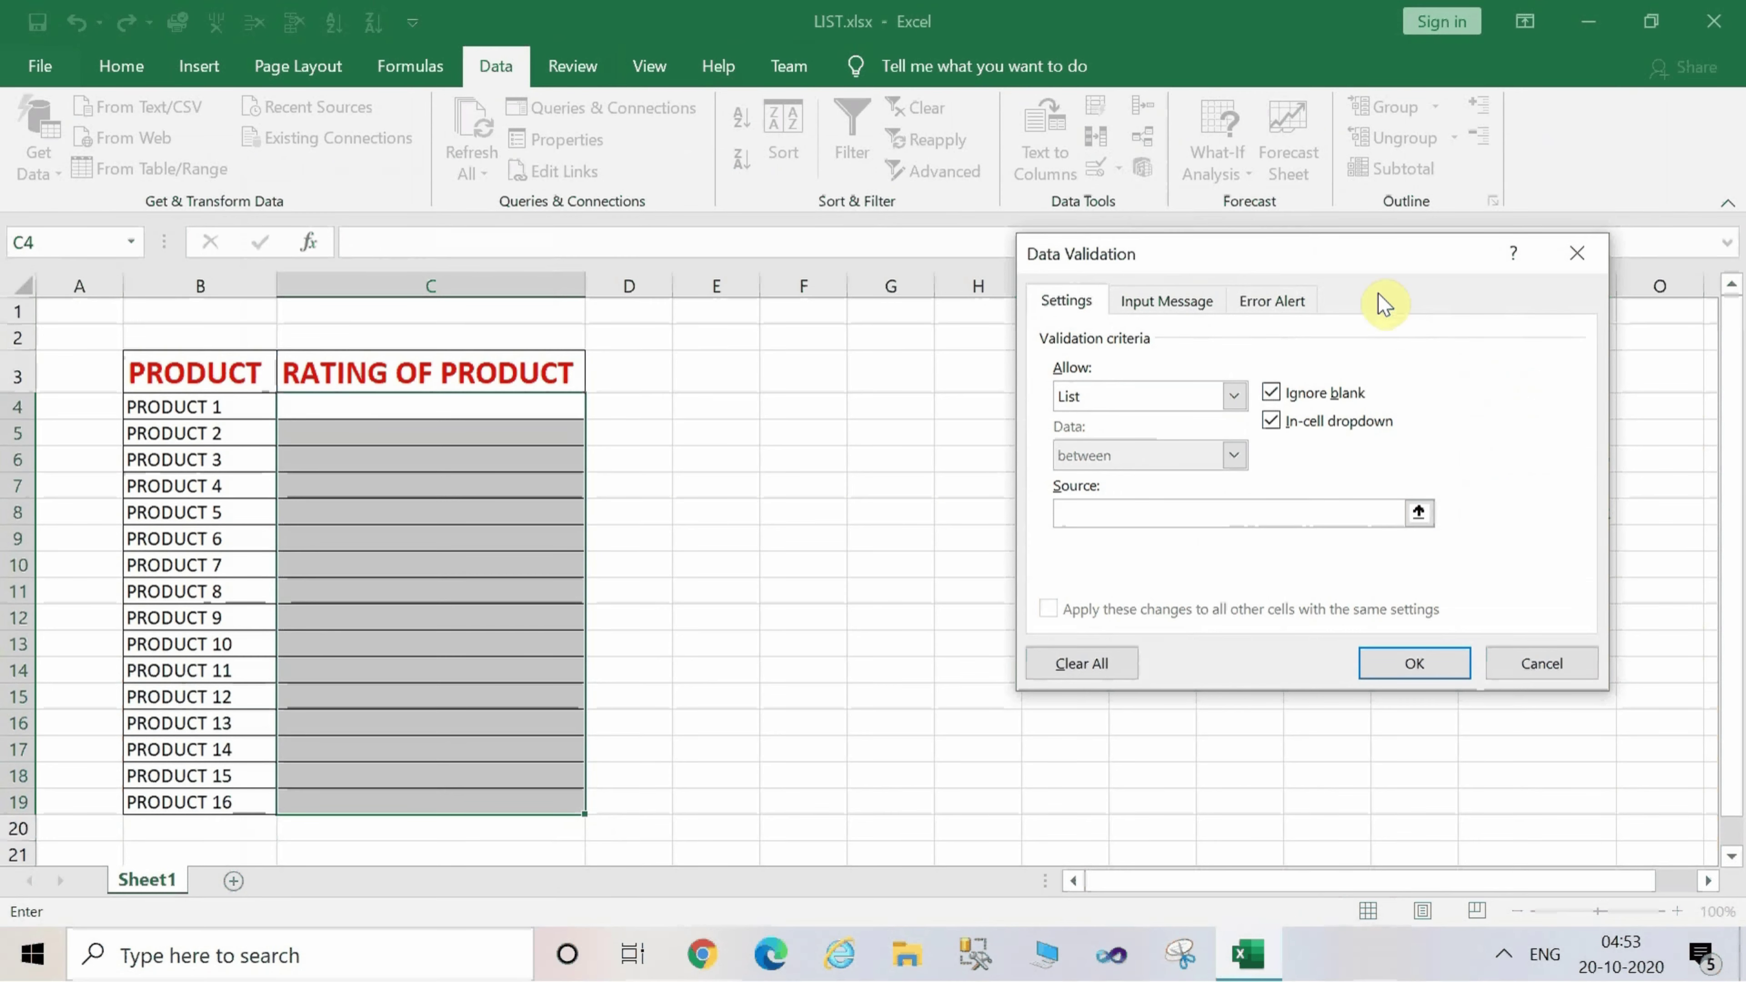
drag(1370, 273, 821, 207)
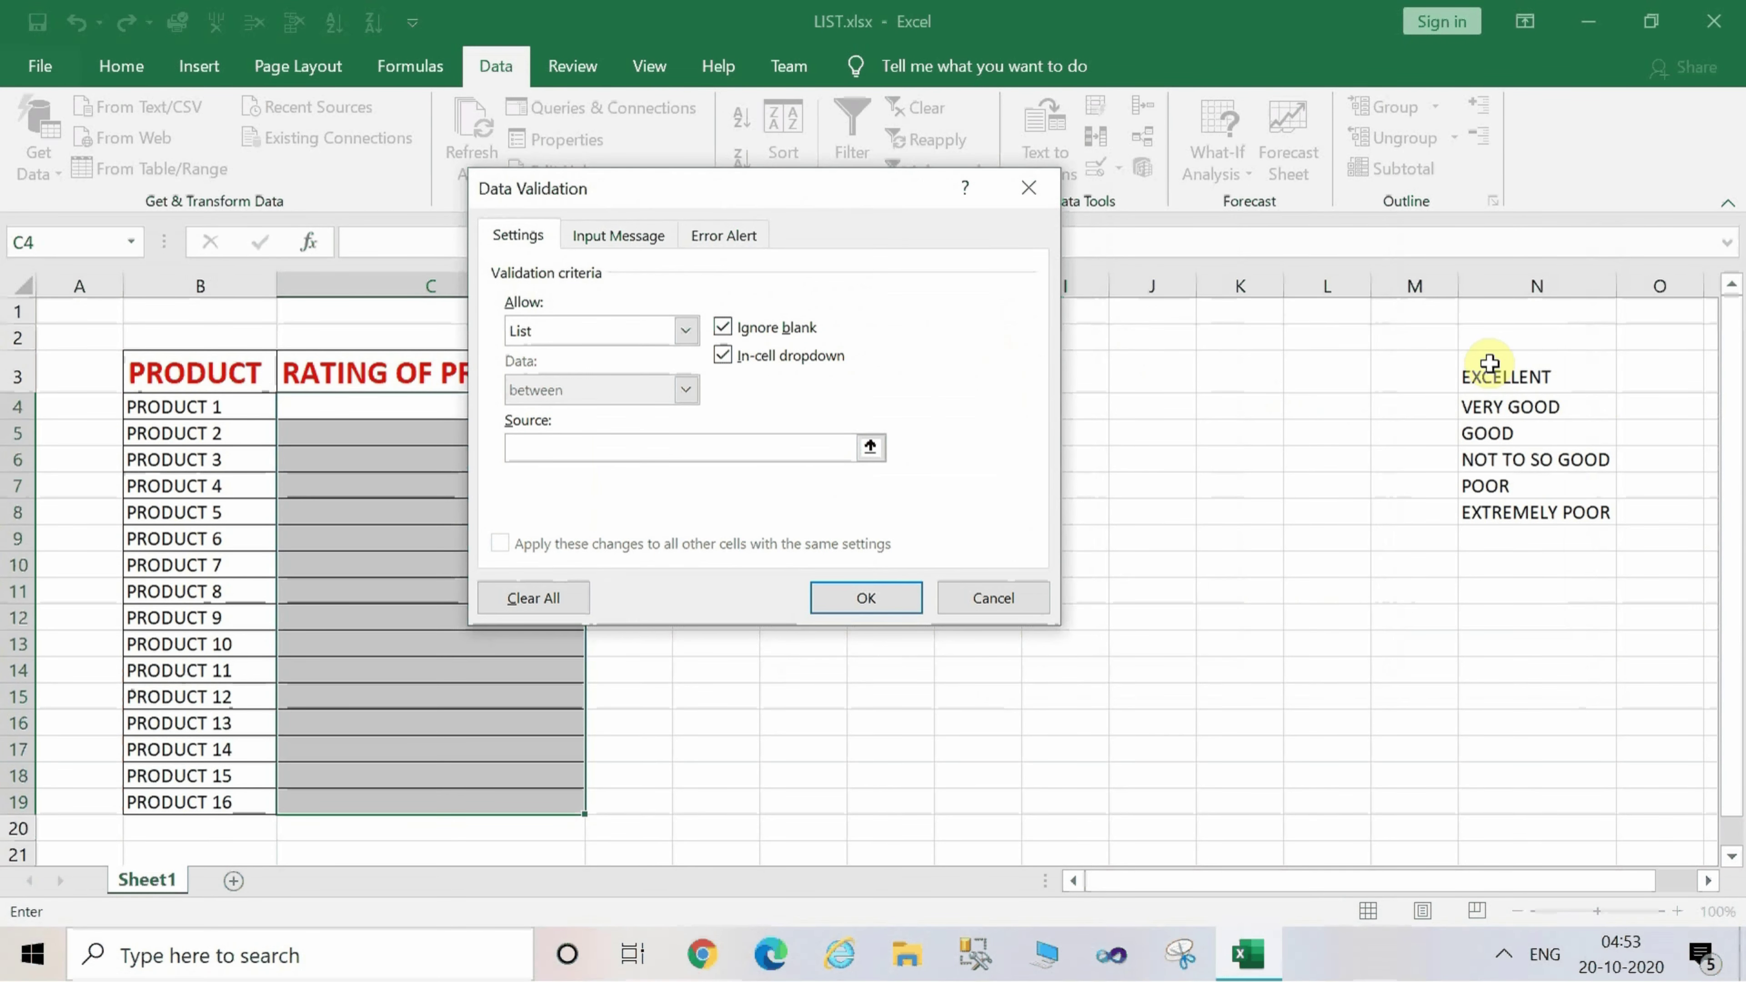
drag(1484, 375, 1522, 512)
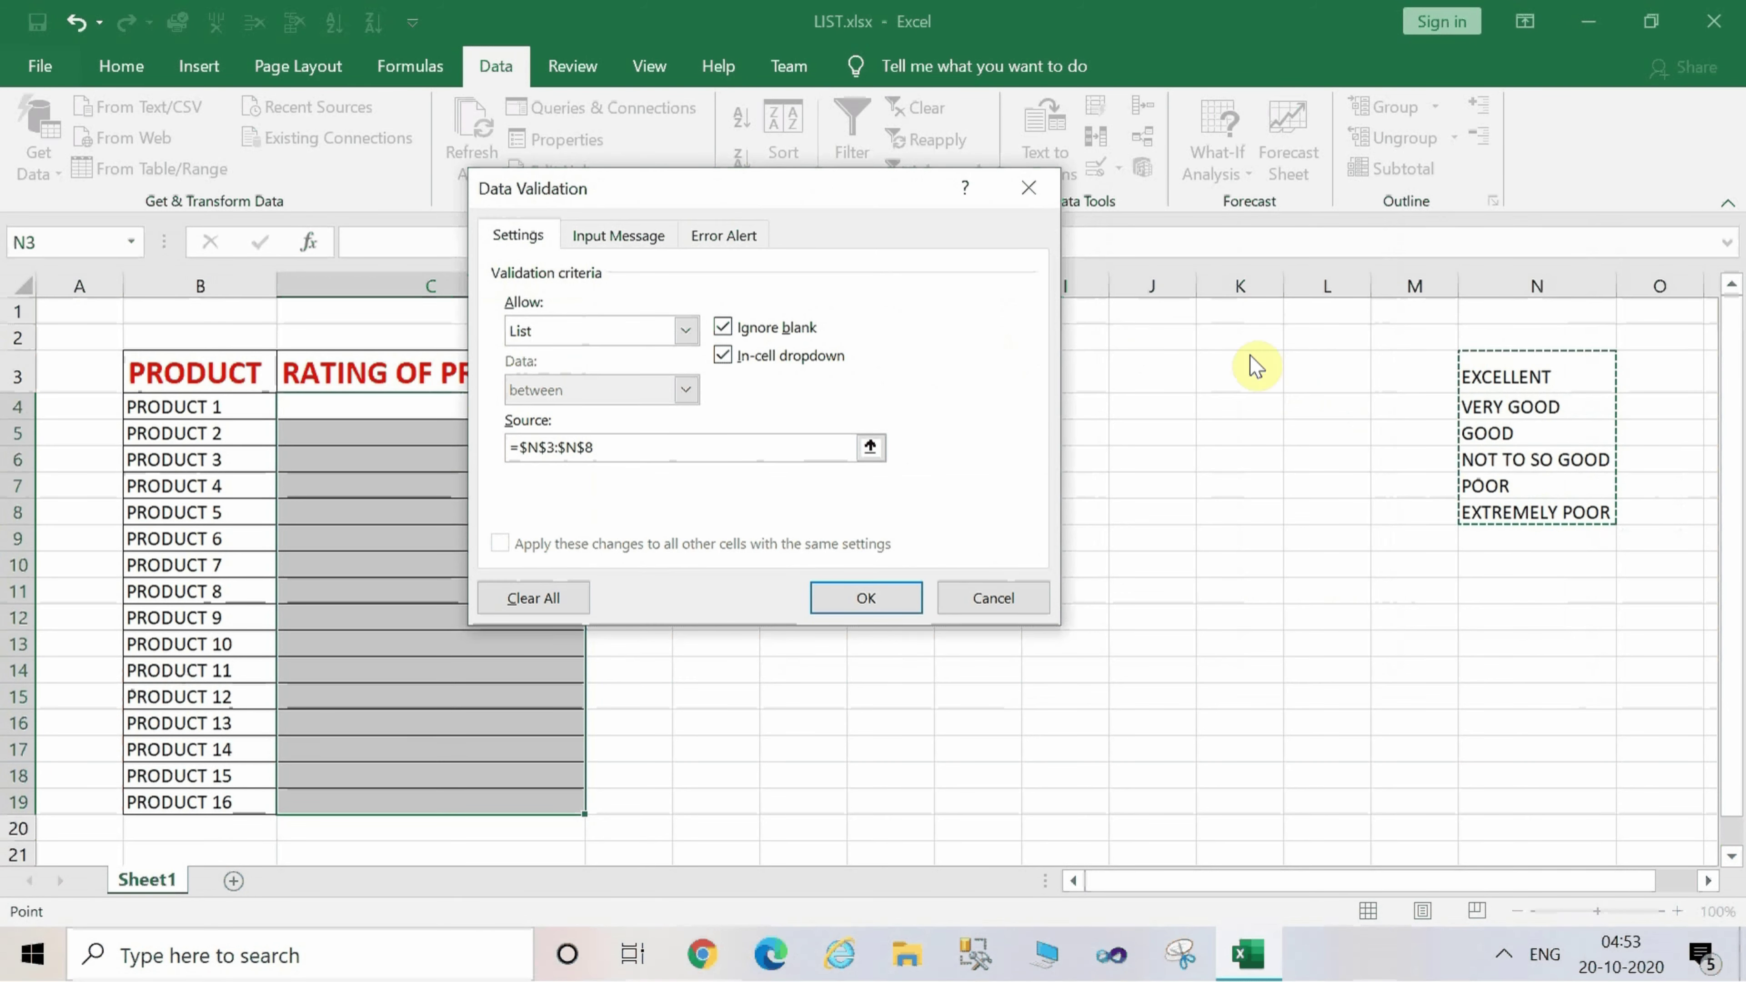
click(849, 596)
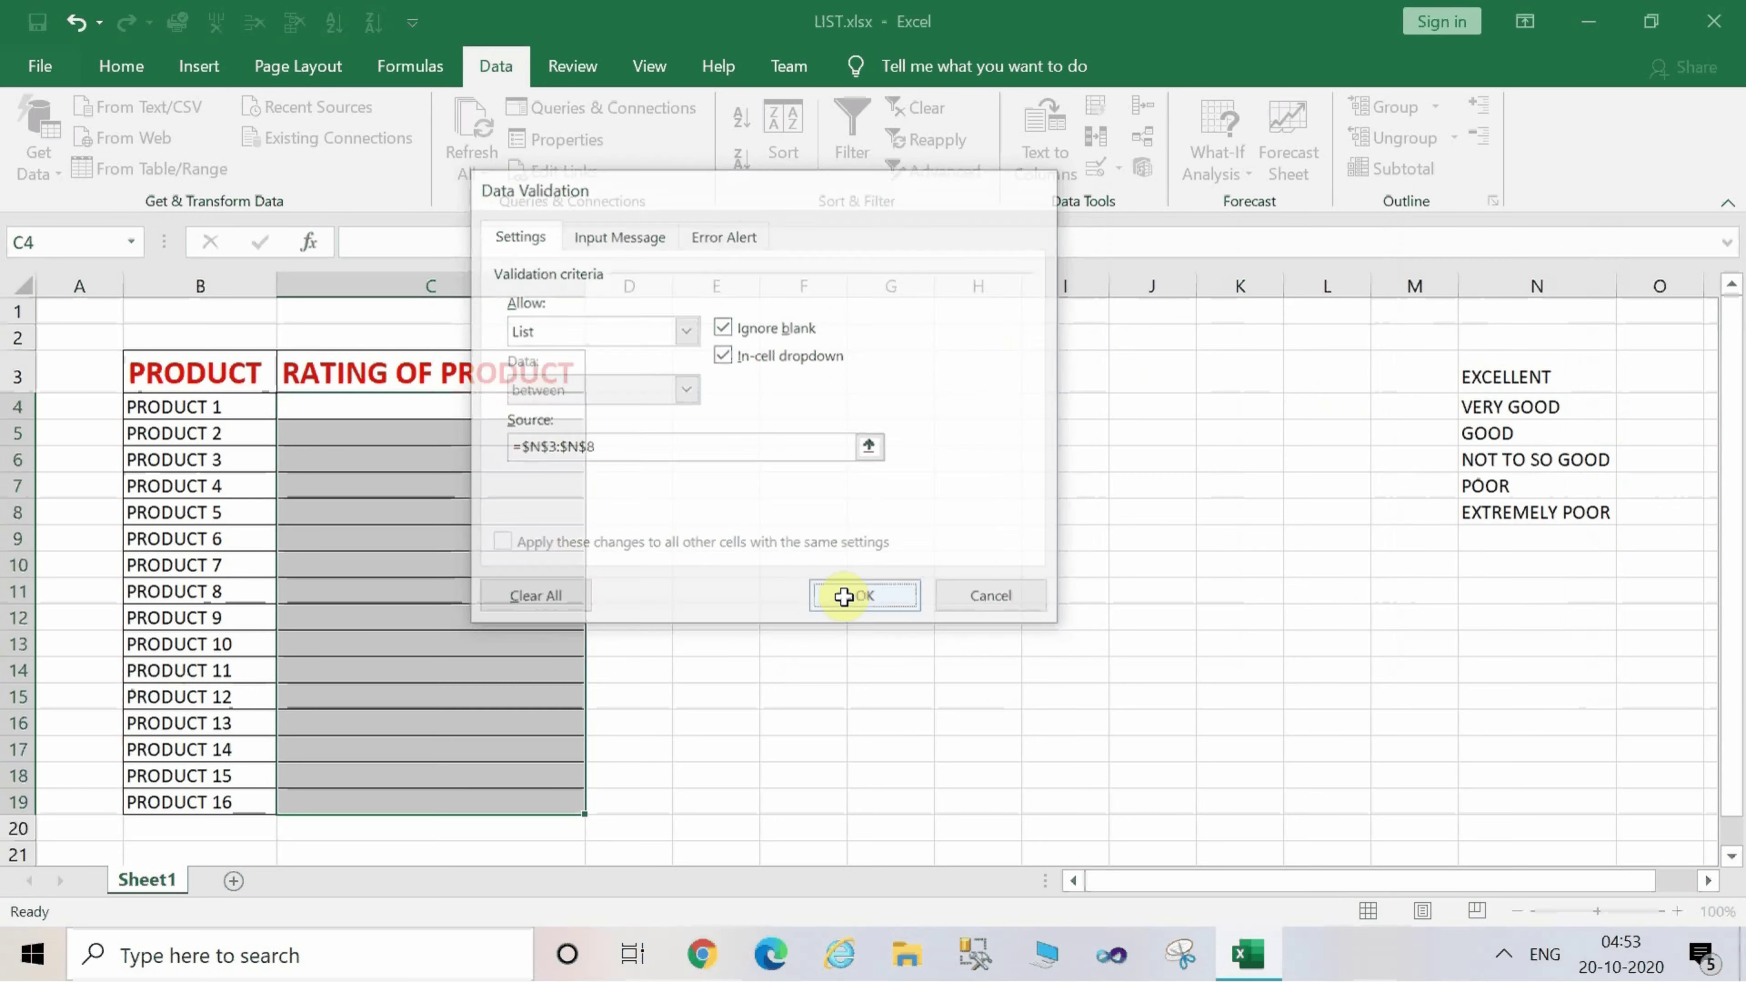
Rate Product 1 and Product 2 as VERY GOOD from the dropdowns in C4 and C5.
click(488, 428)
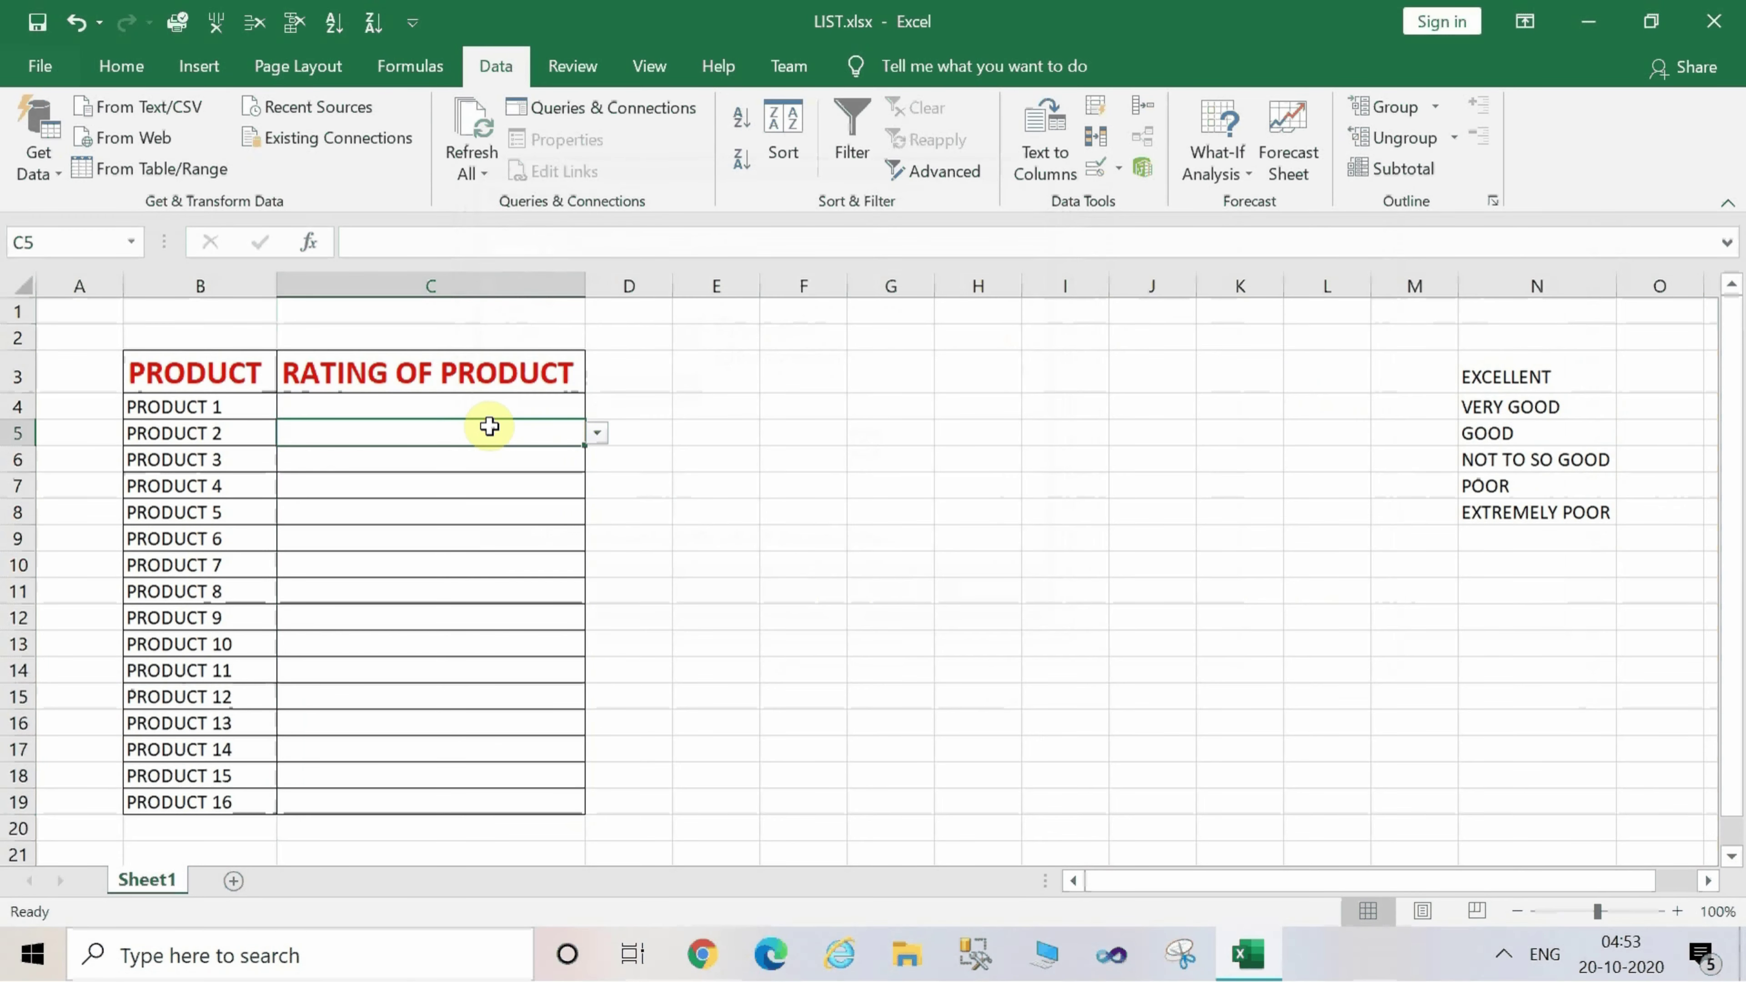
click(565, 407)
click(597, 411)
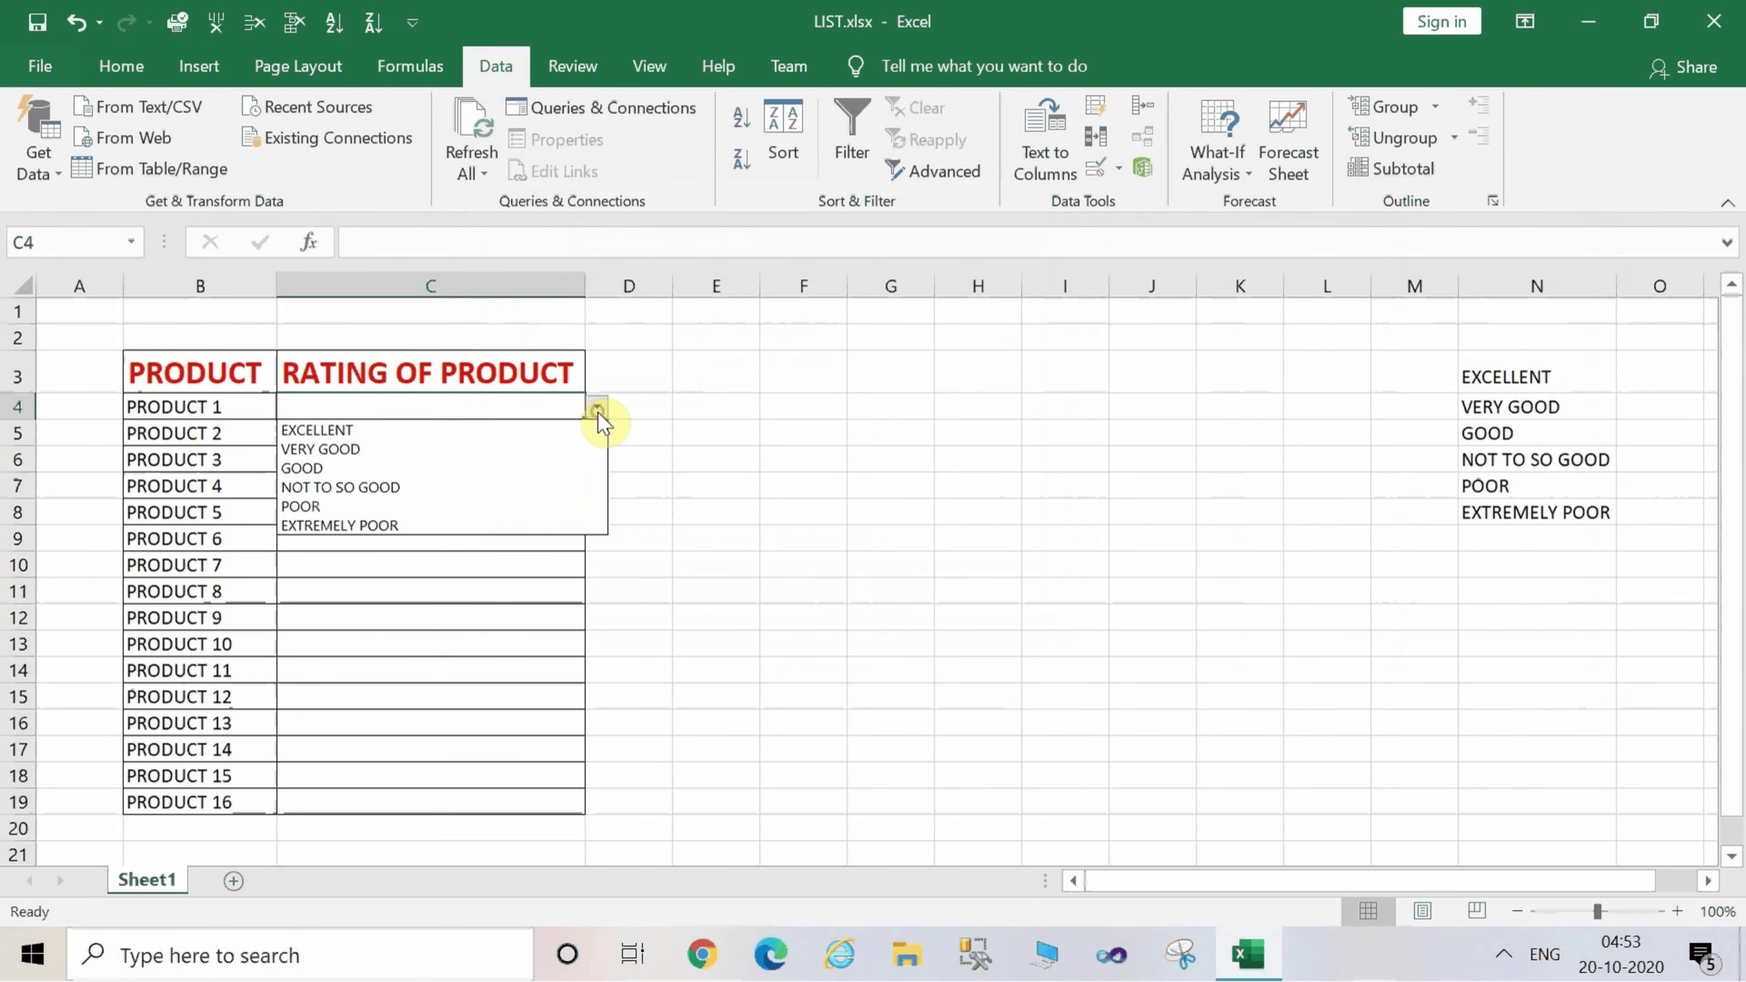
click(568, 452)
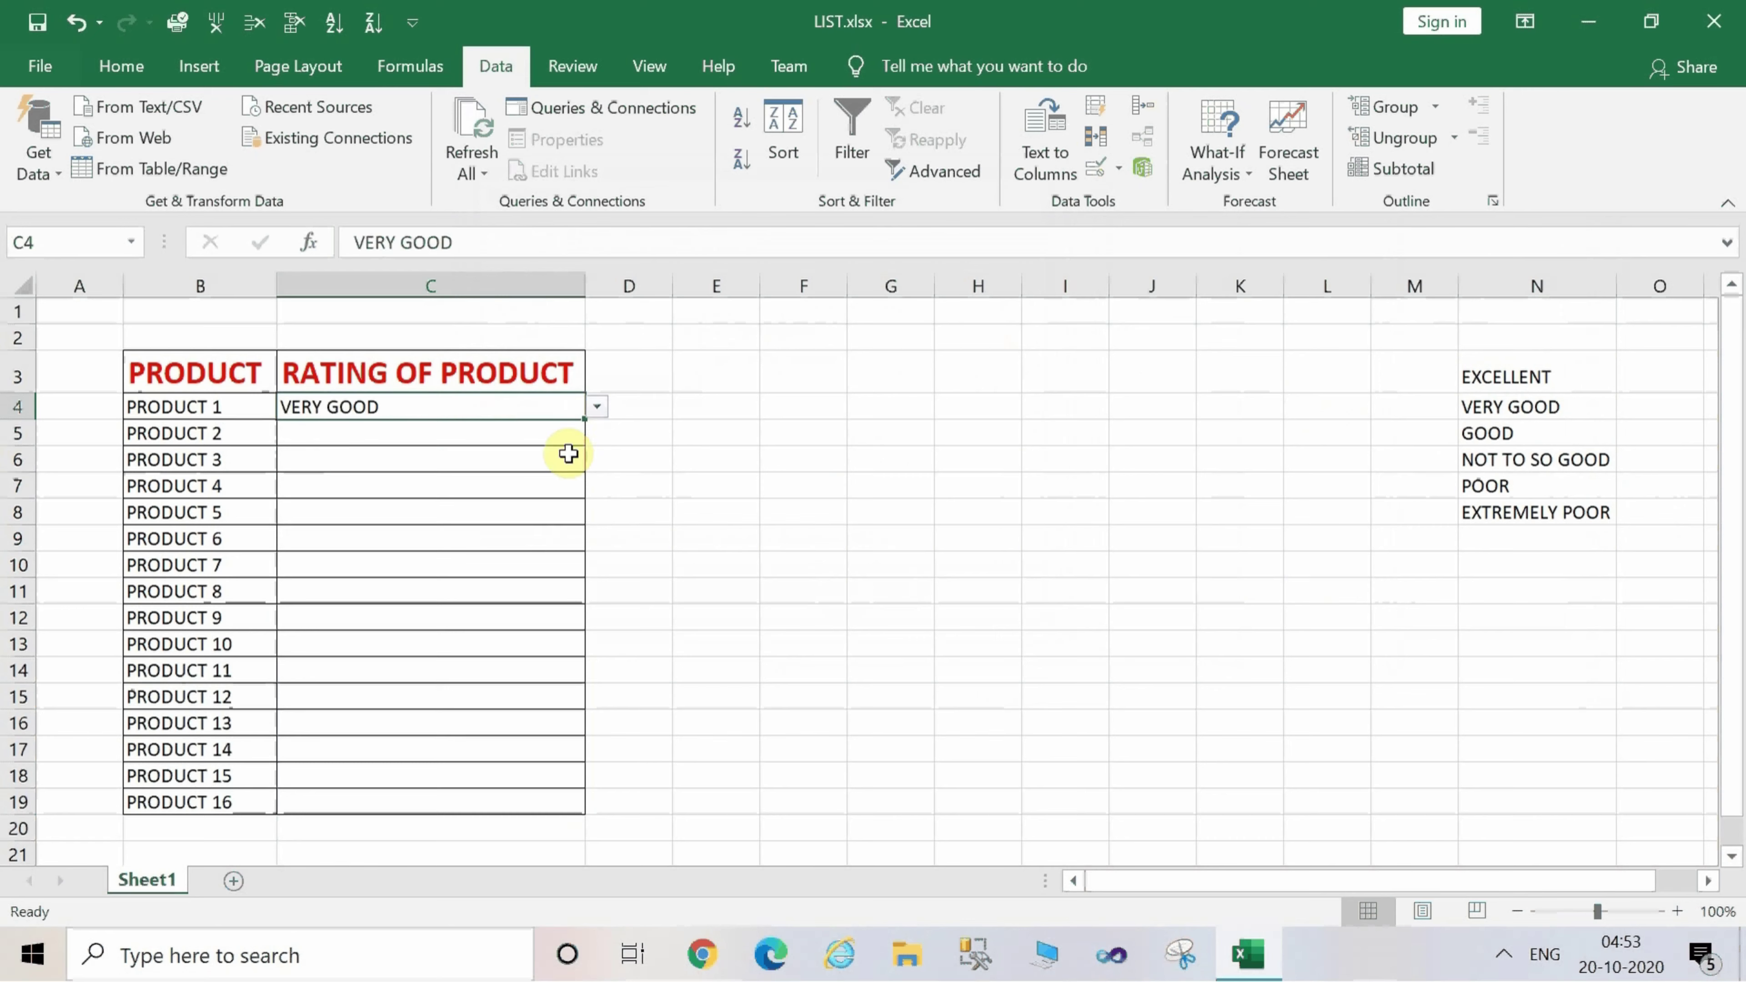
click(600, 440)
click(543, 440)
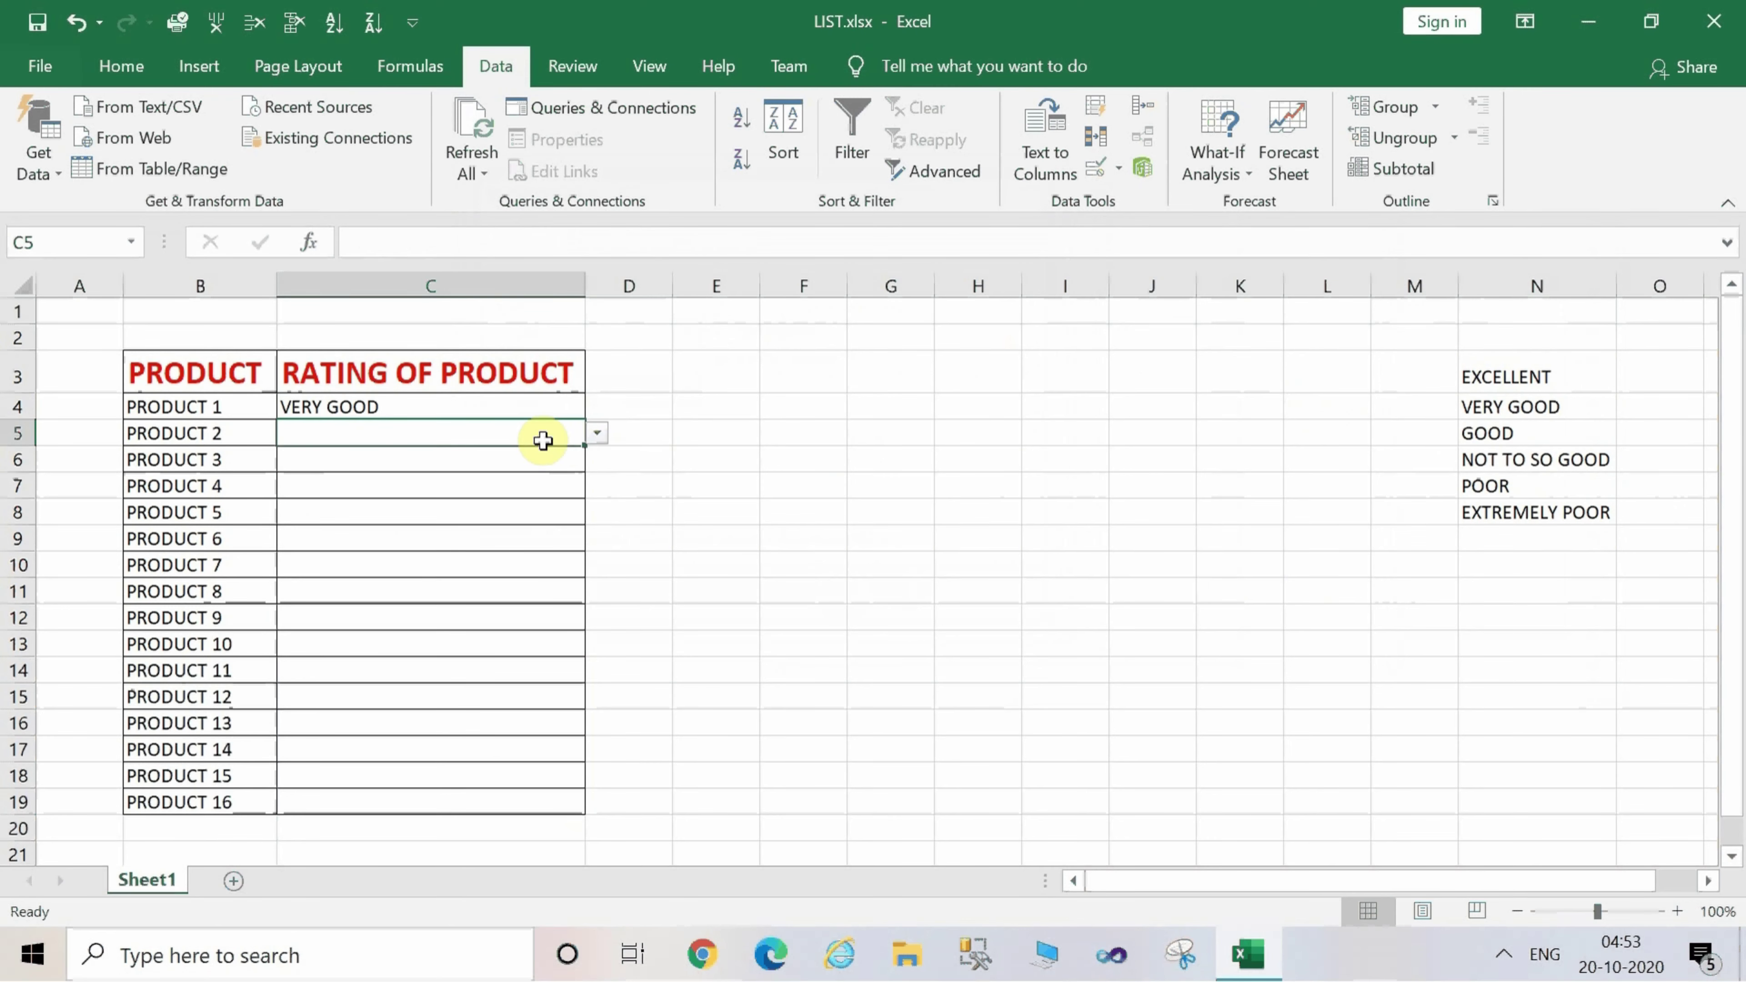
click(595, 434)
click(563, 480)
click(564, 480)
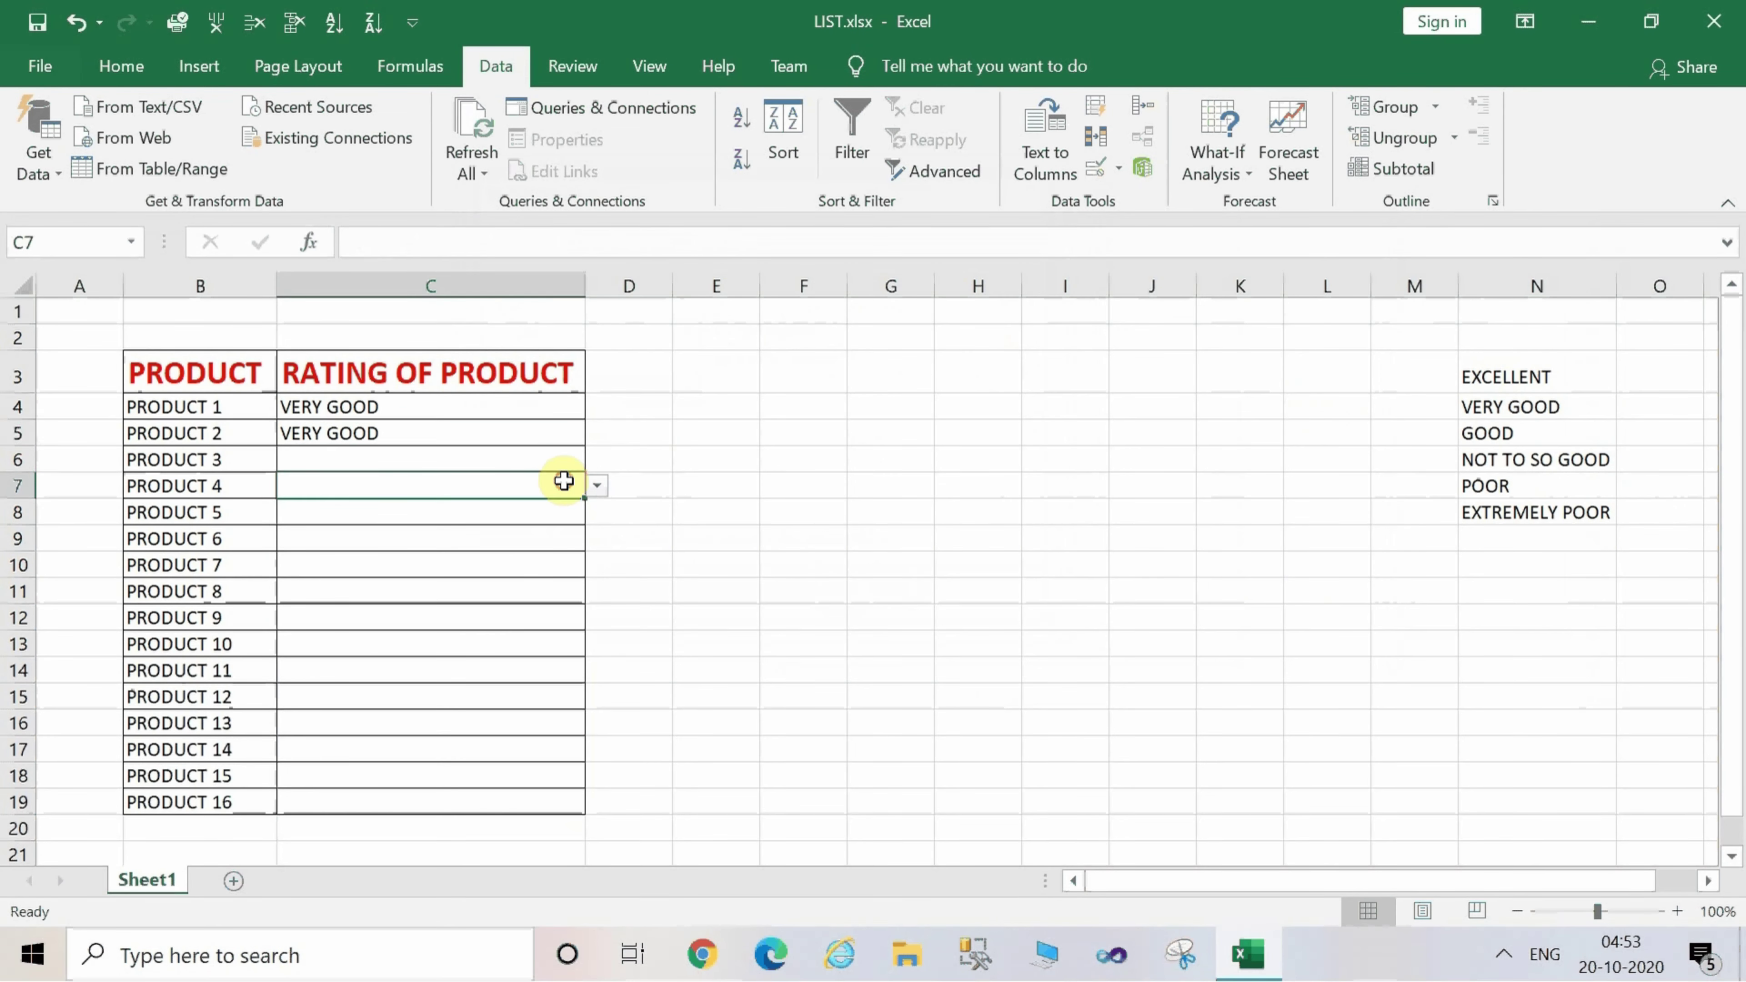
key(ctrl+z)
key(alt+Down)
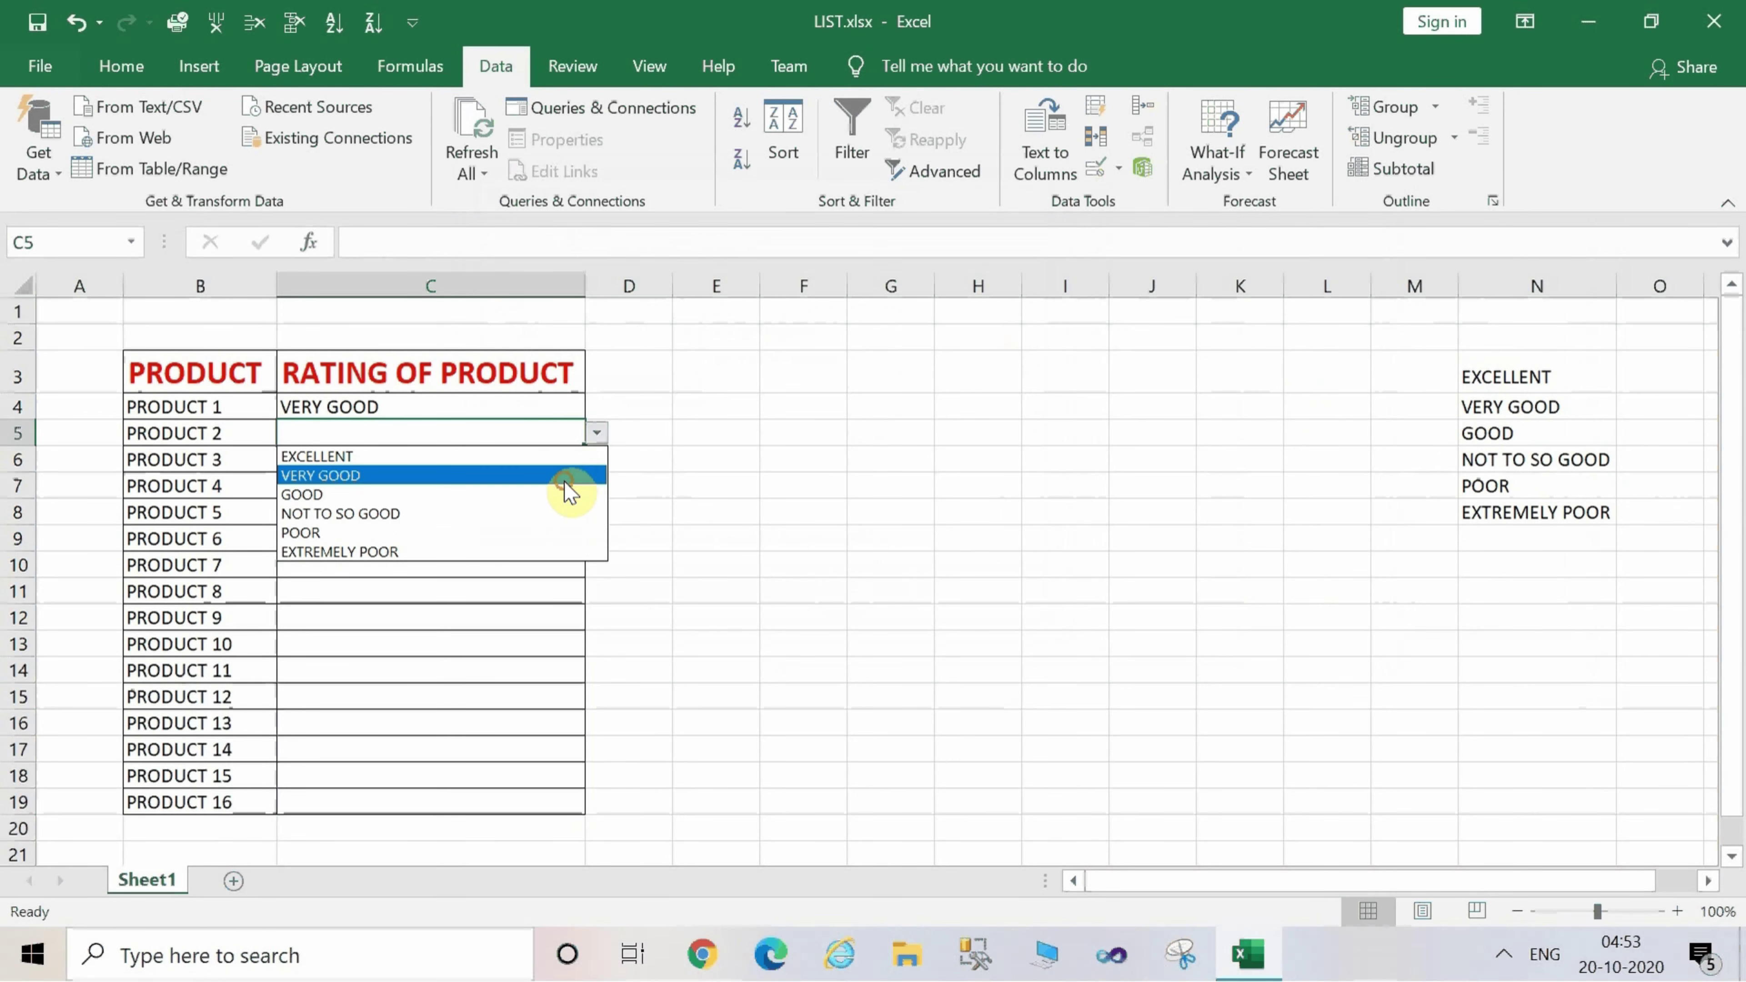
click(564, 478)
Rate Product 4 NOT TO SO GOOD, Product 7 POOR and Product 5 GOOD.
click(564, 480)
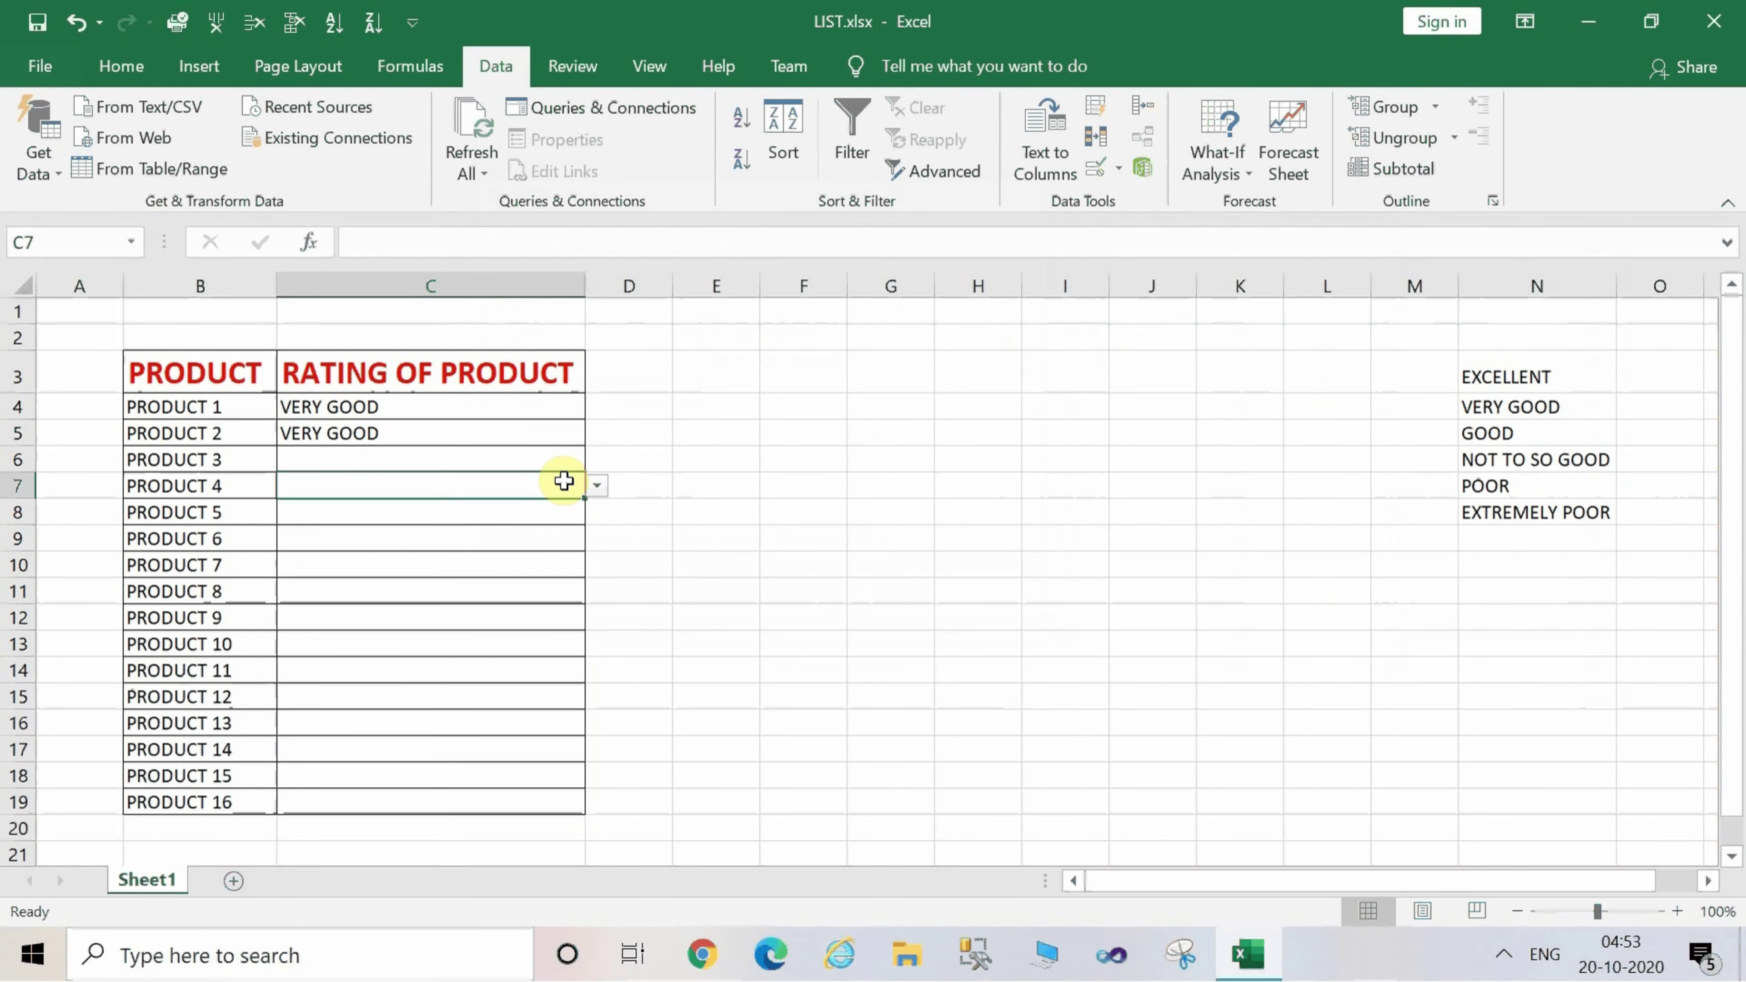
click(598, 488)
click(538, 566)
click(539, 569)
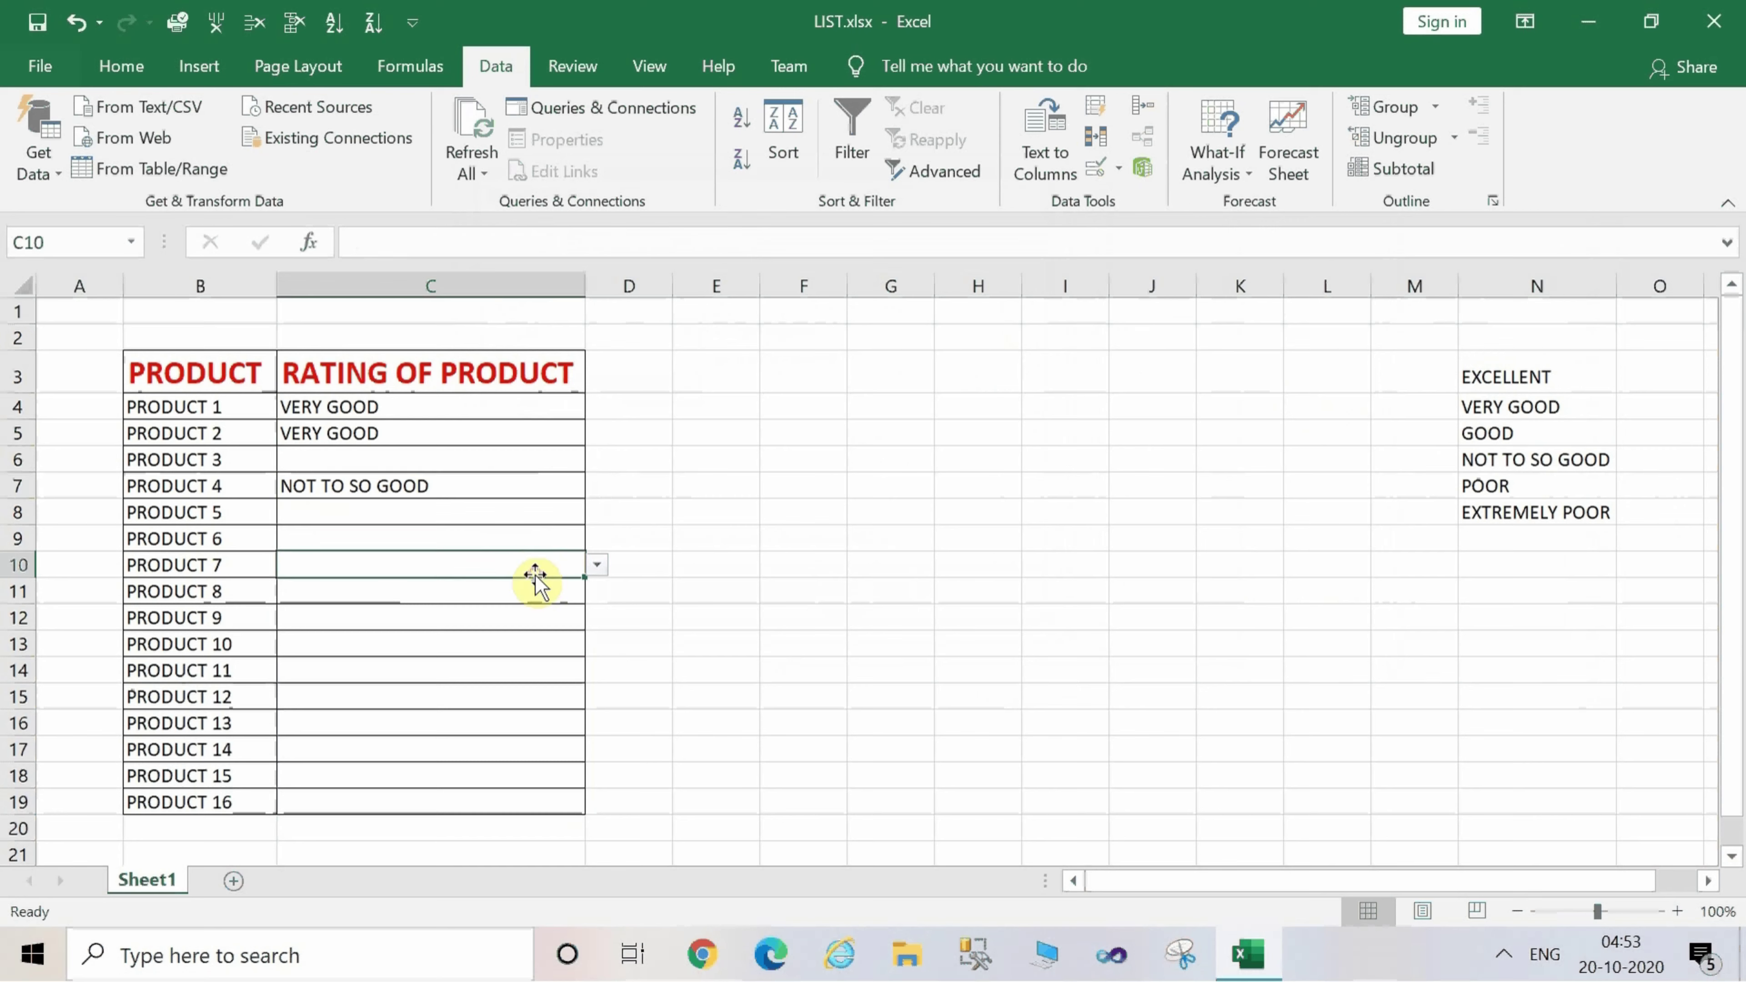
click(596, 565)
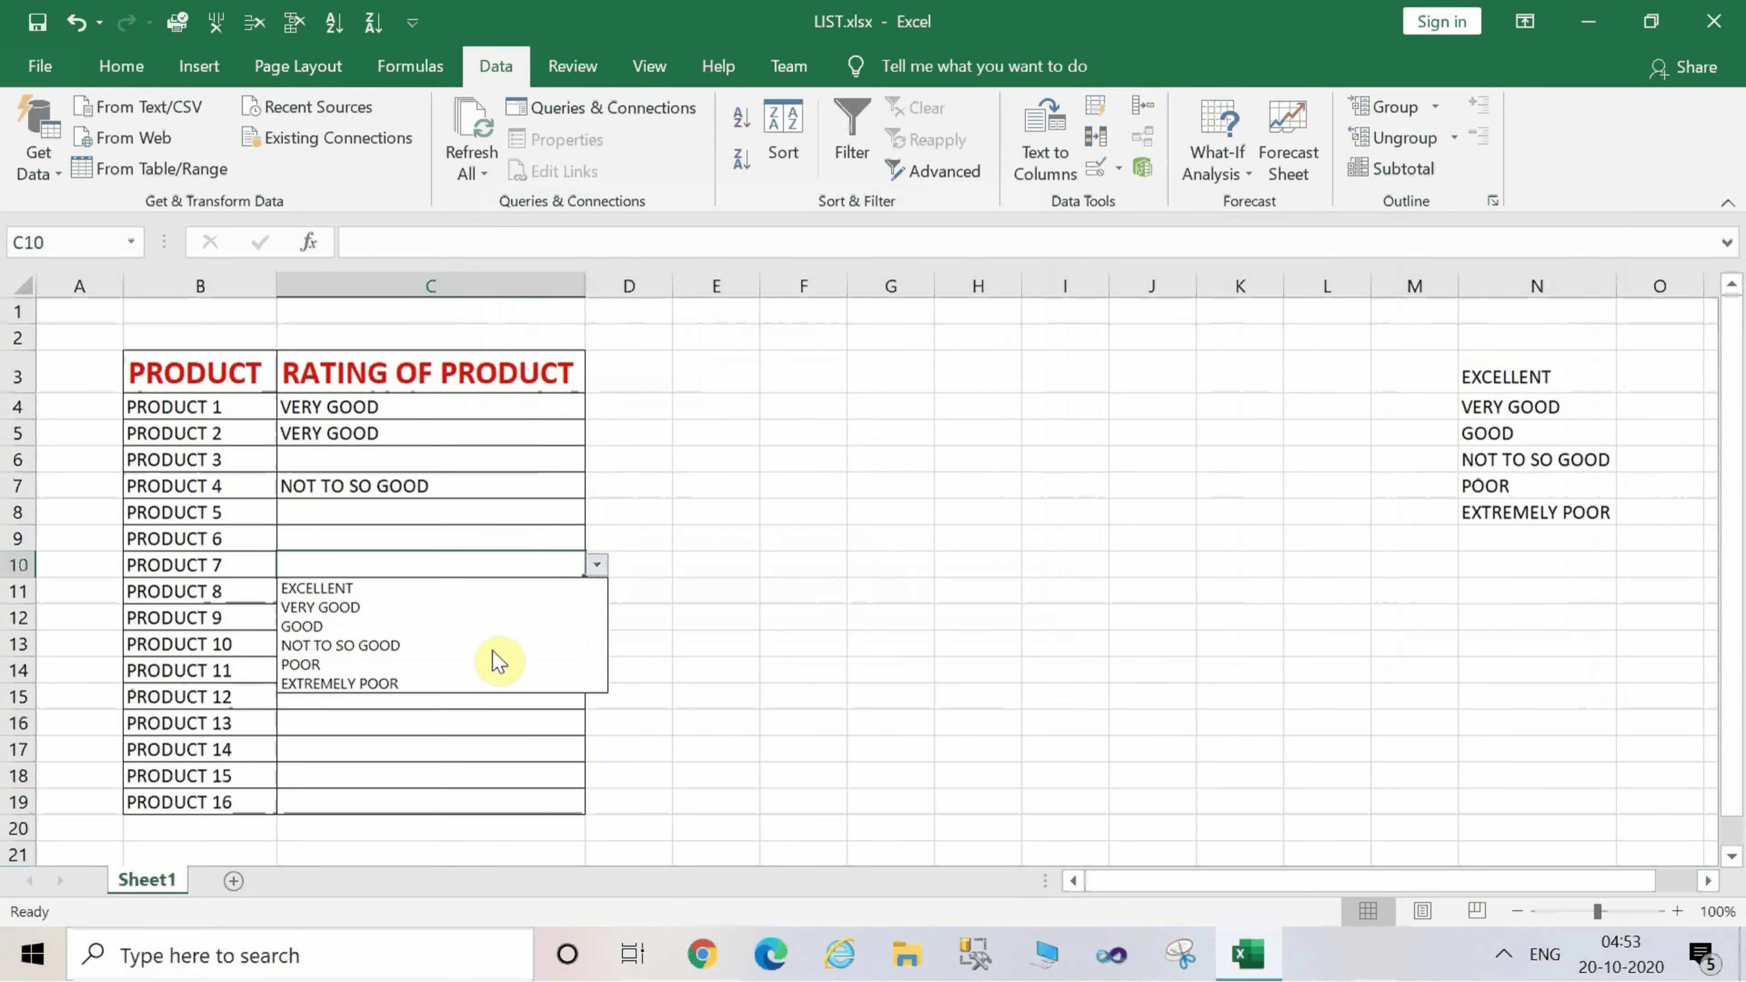
click(496, 664)
click(451, 510)
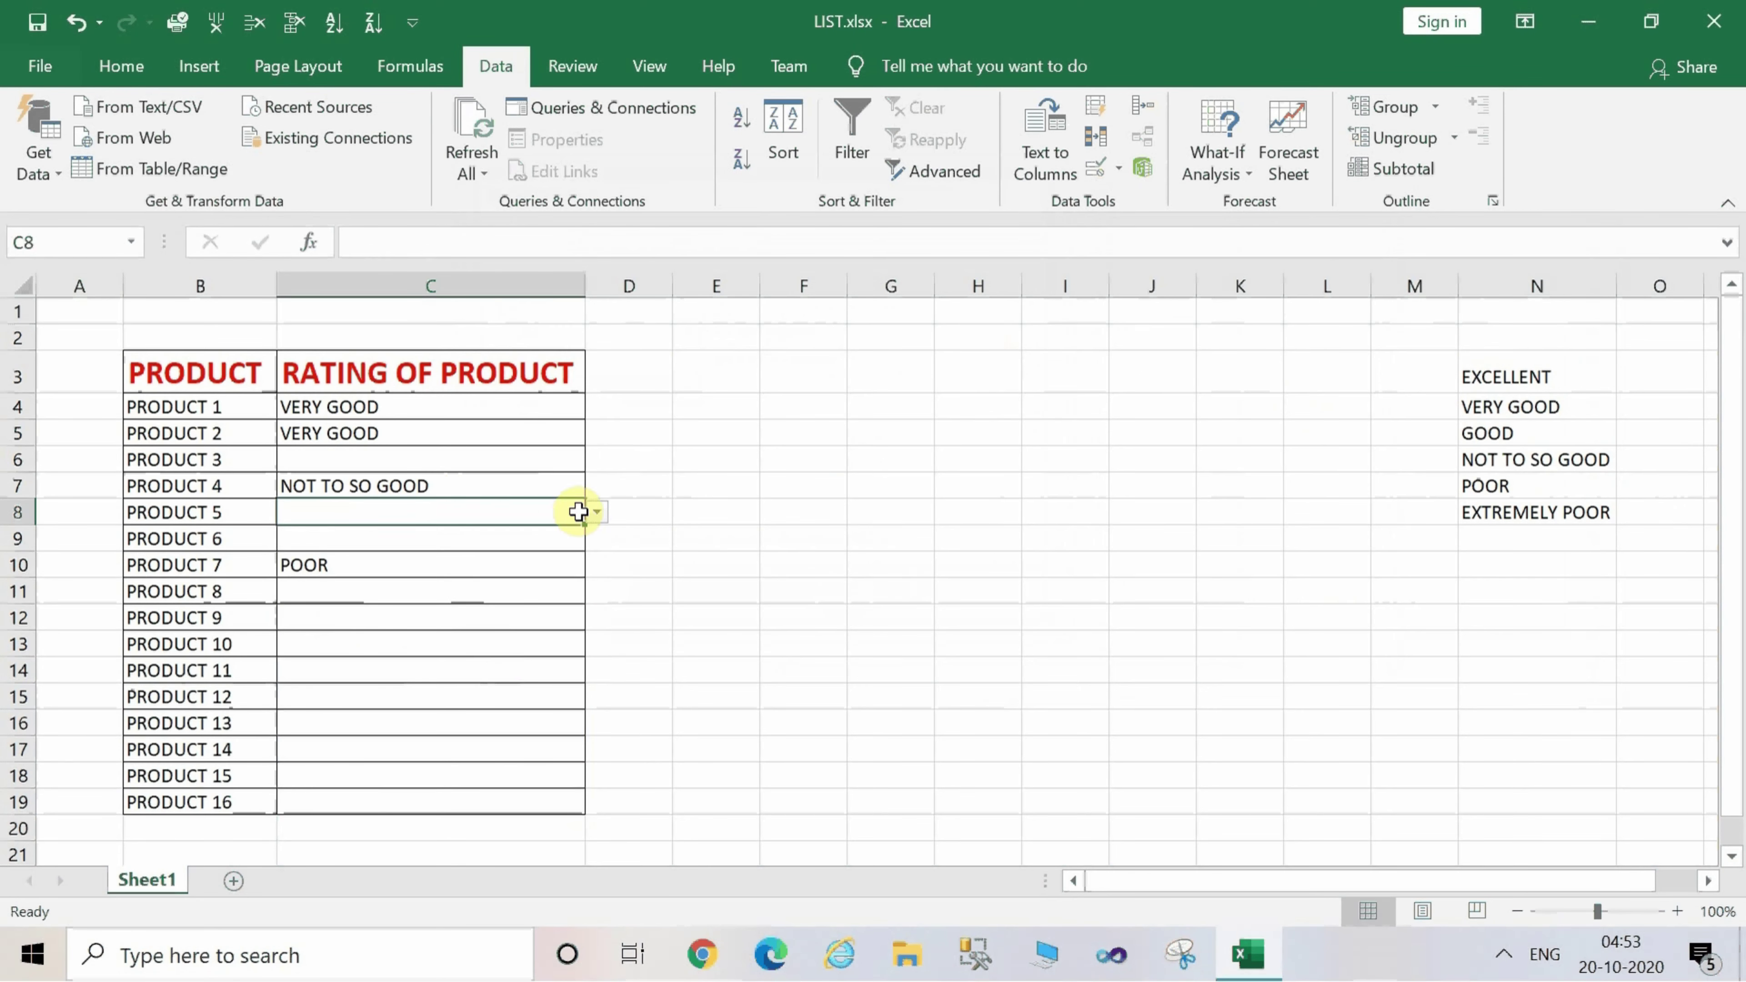
click(594, 519)
click(529, 577)
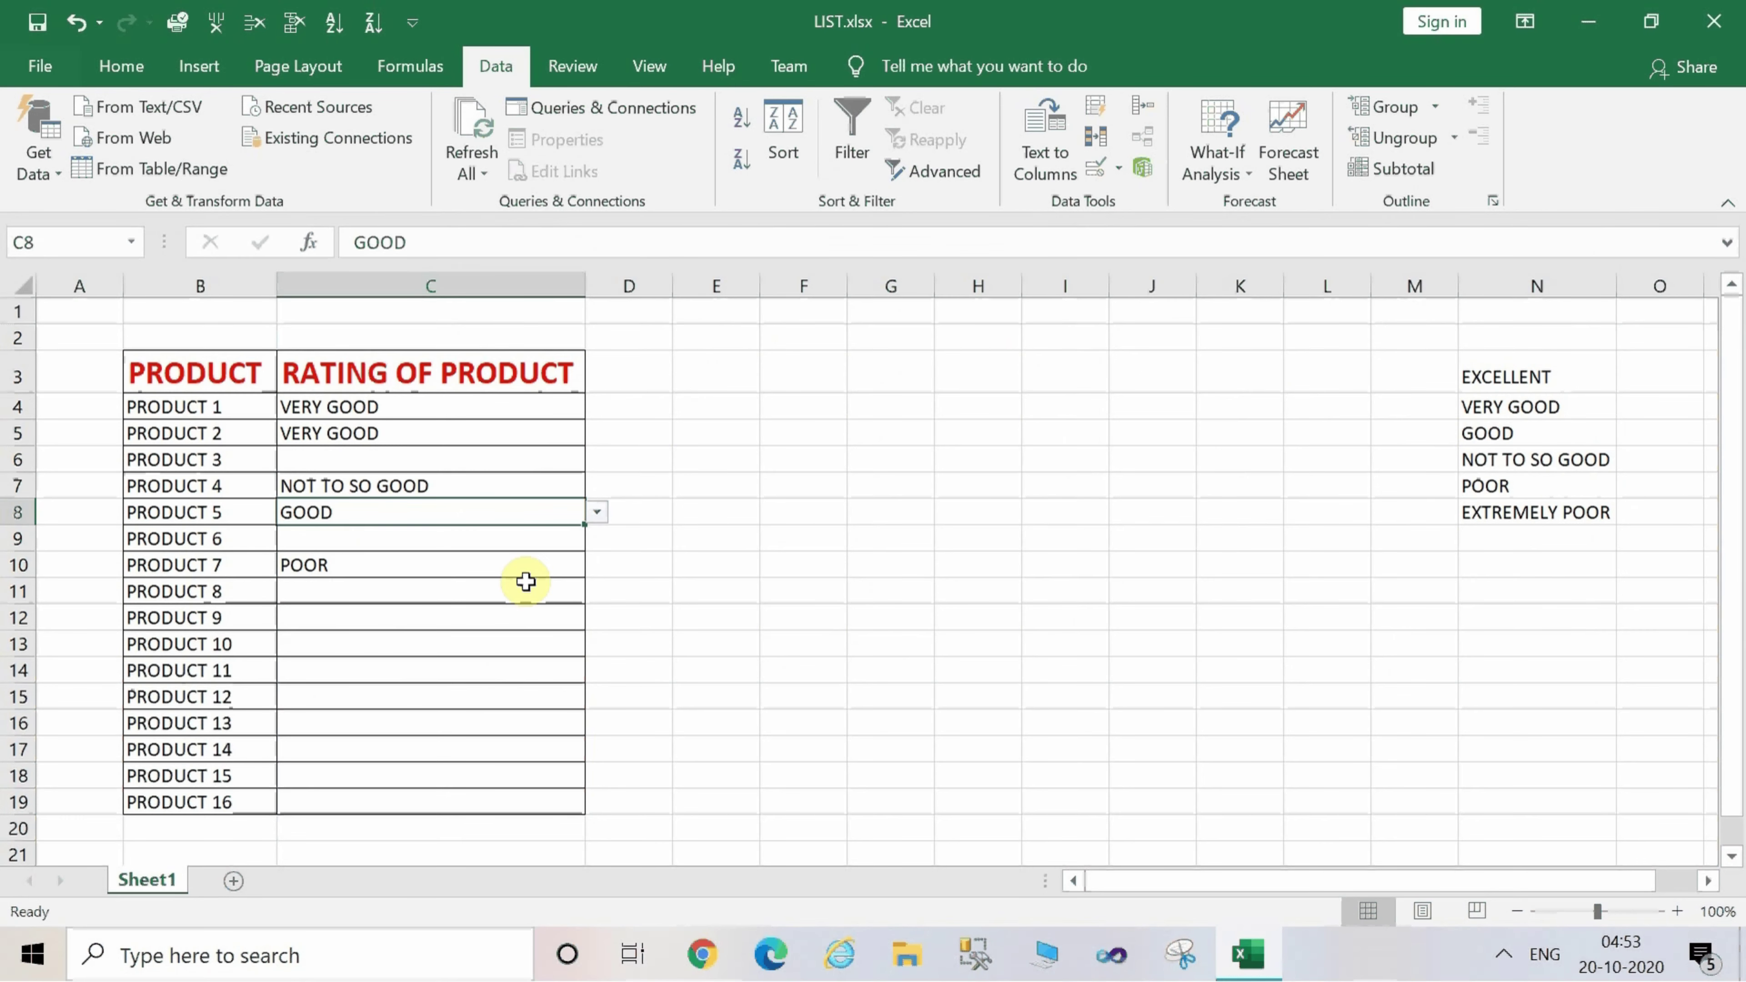
click(765, 517)
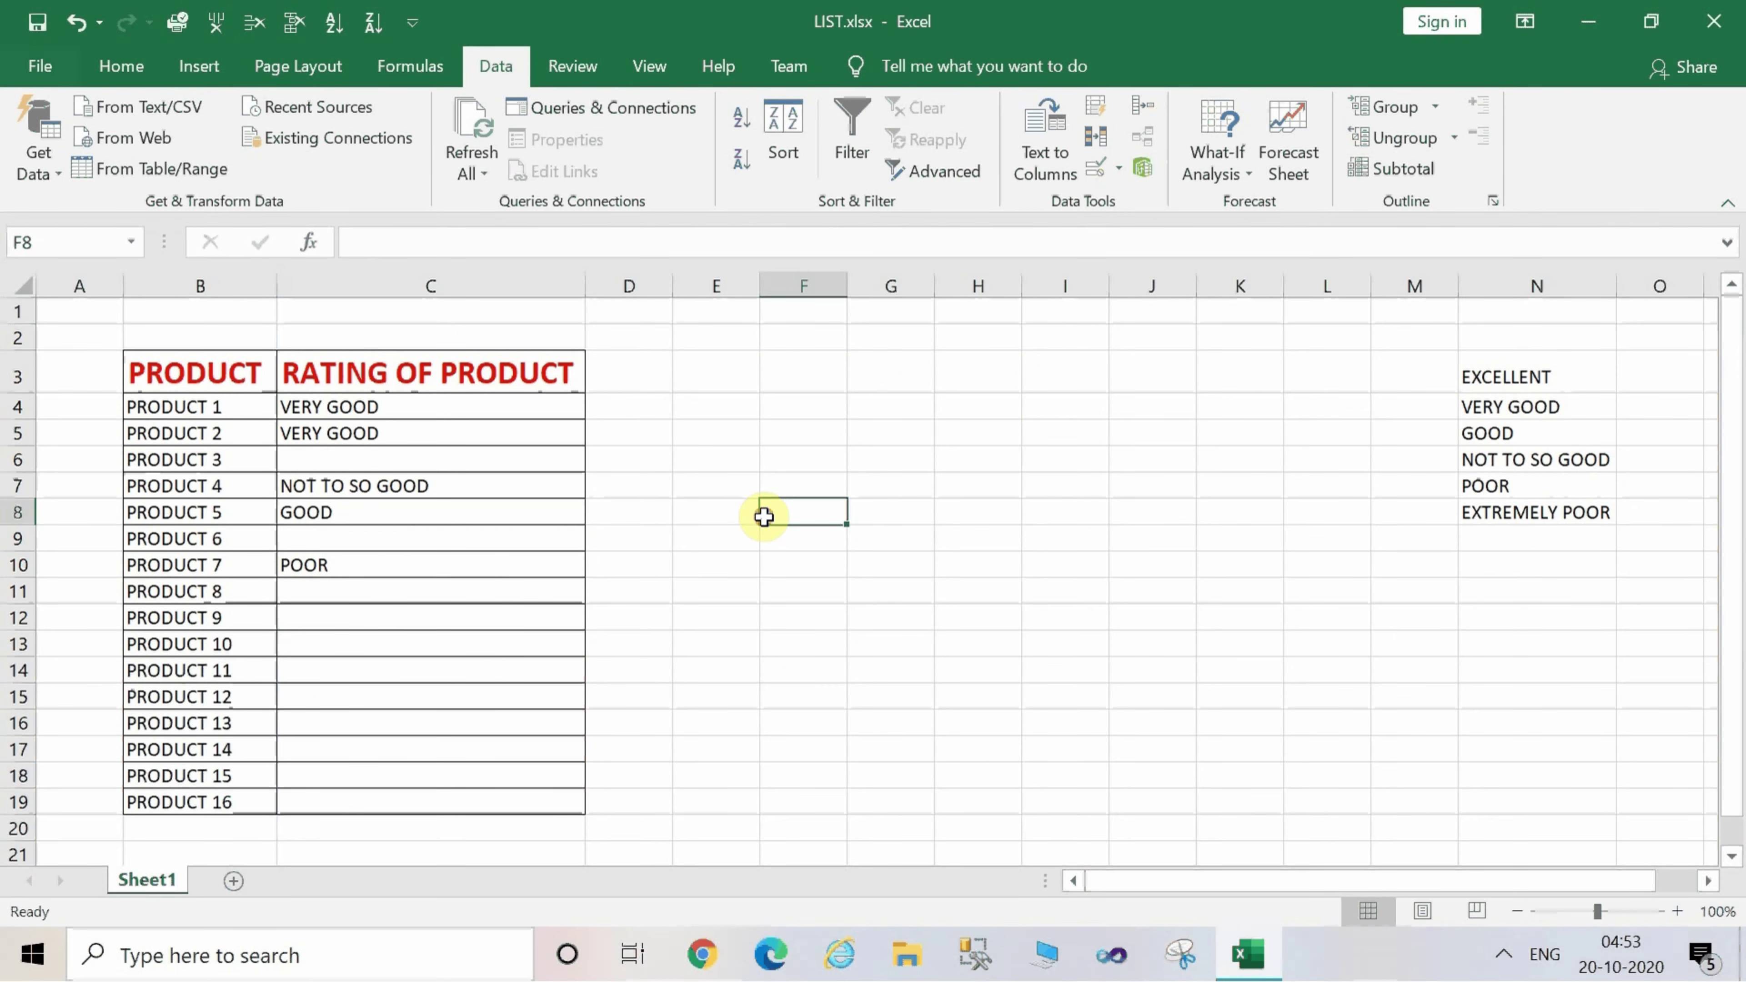
Move the rating list from N3:N8 to AA3:AA8.
click(1517, 369)
drag(1517, 370, 1560, 541)
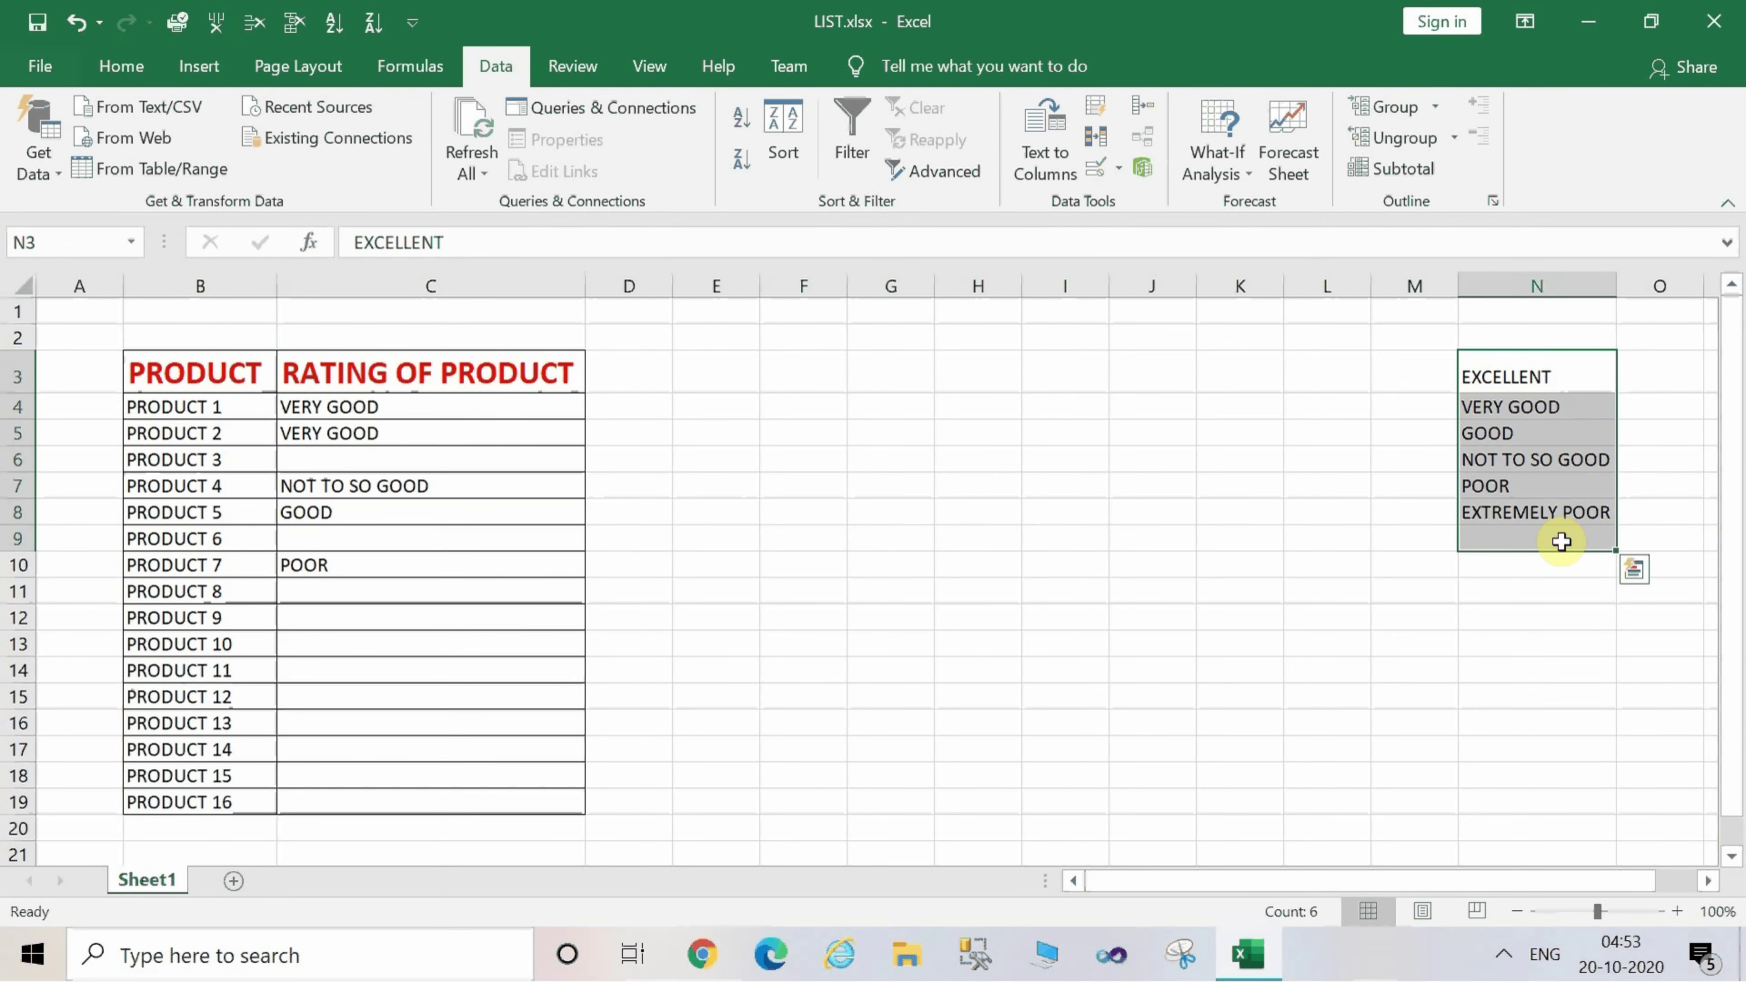
key(ctrl+c)
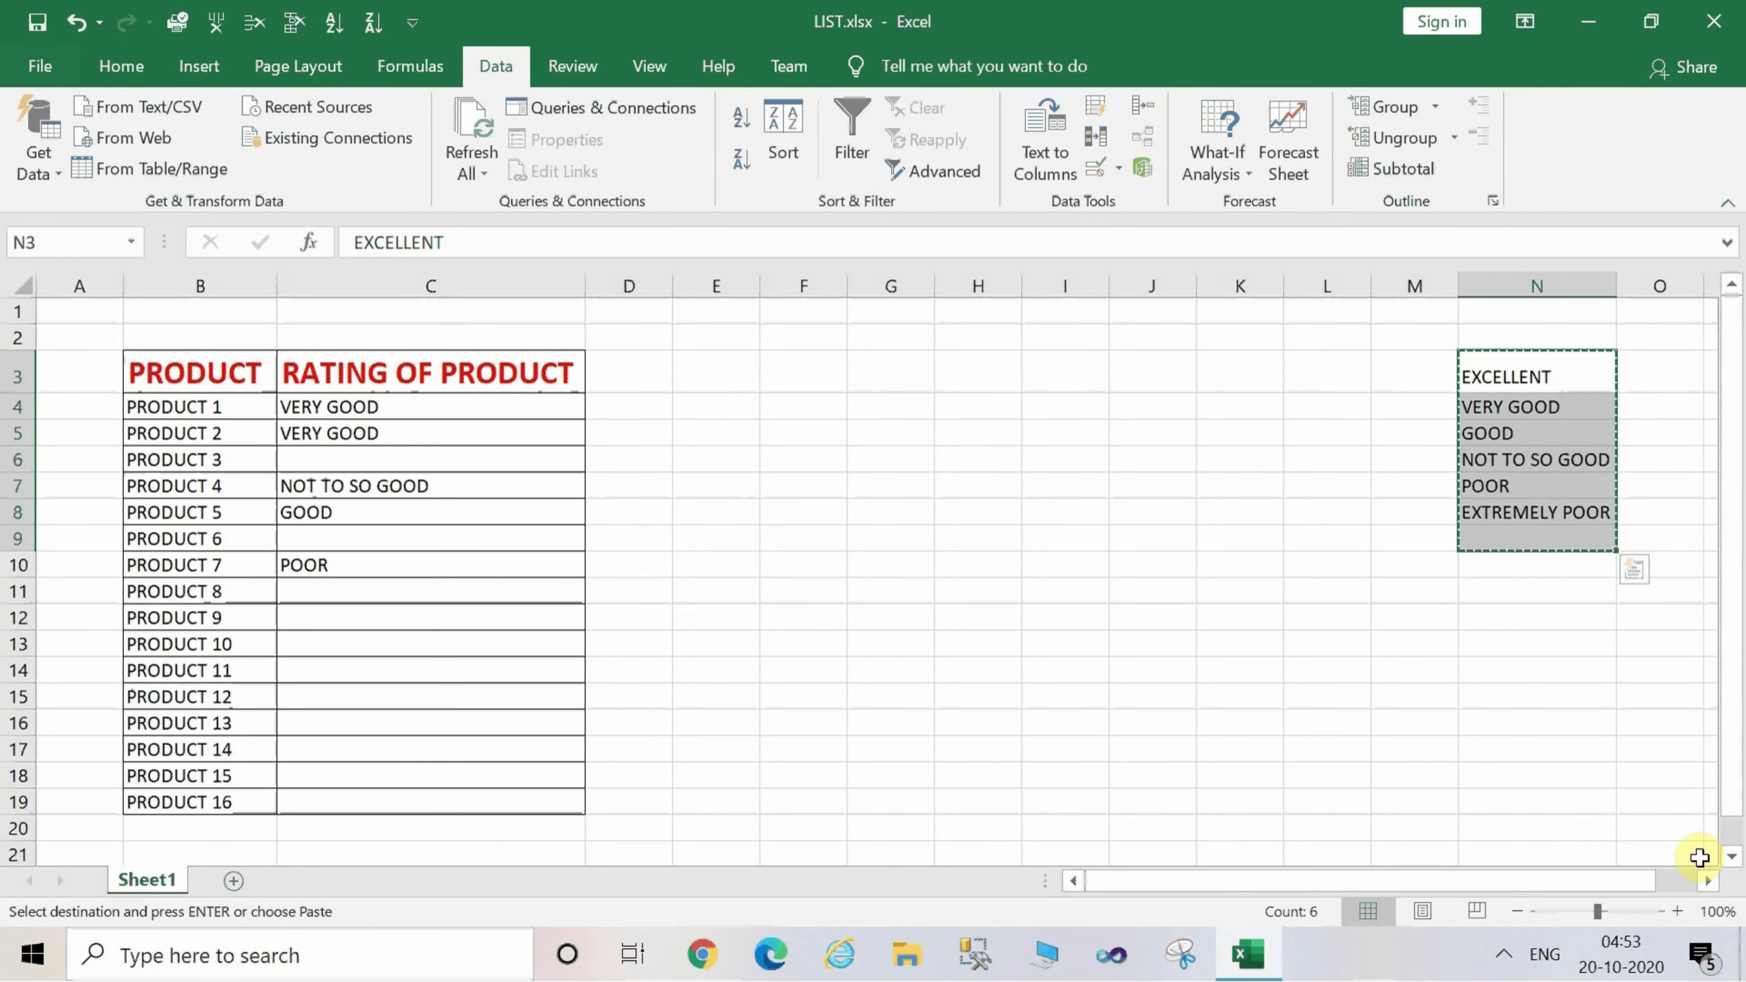
click(1708, 881)
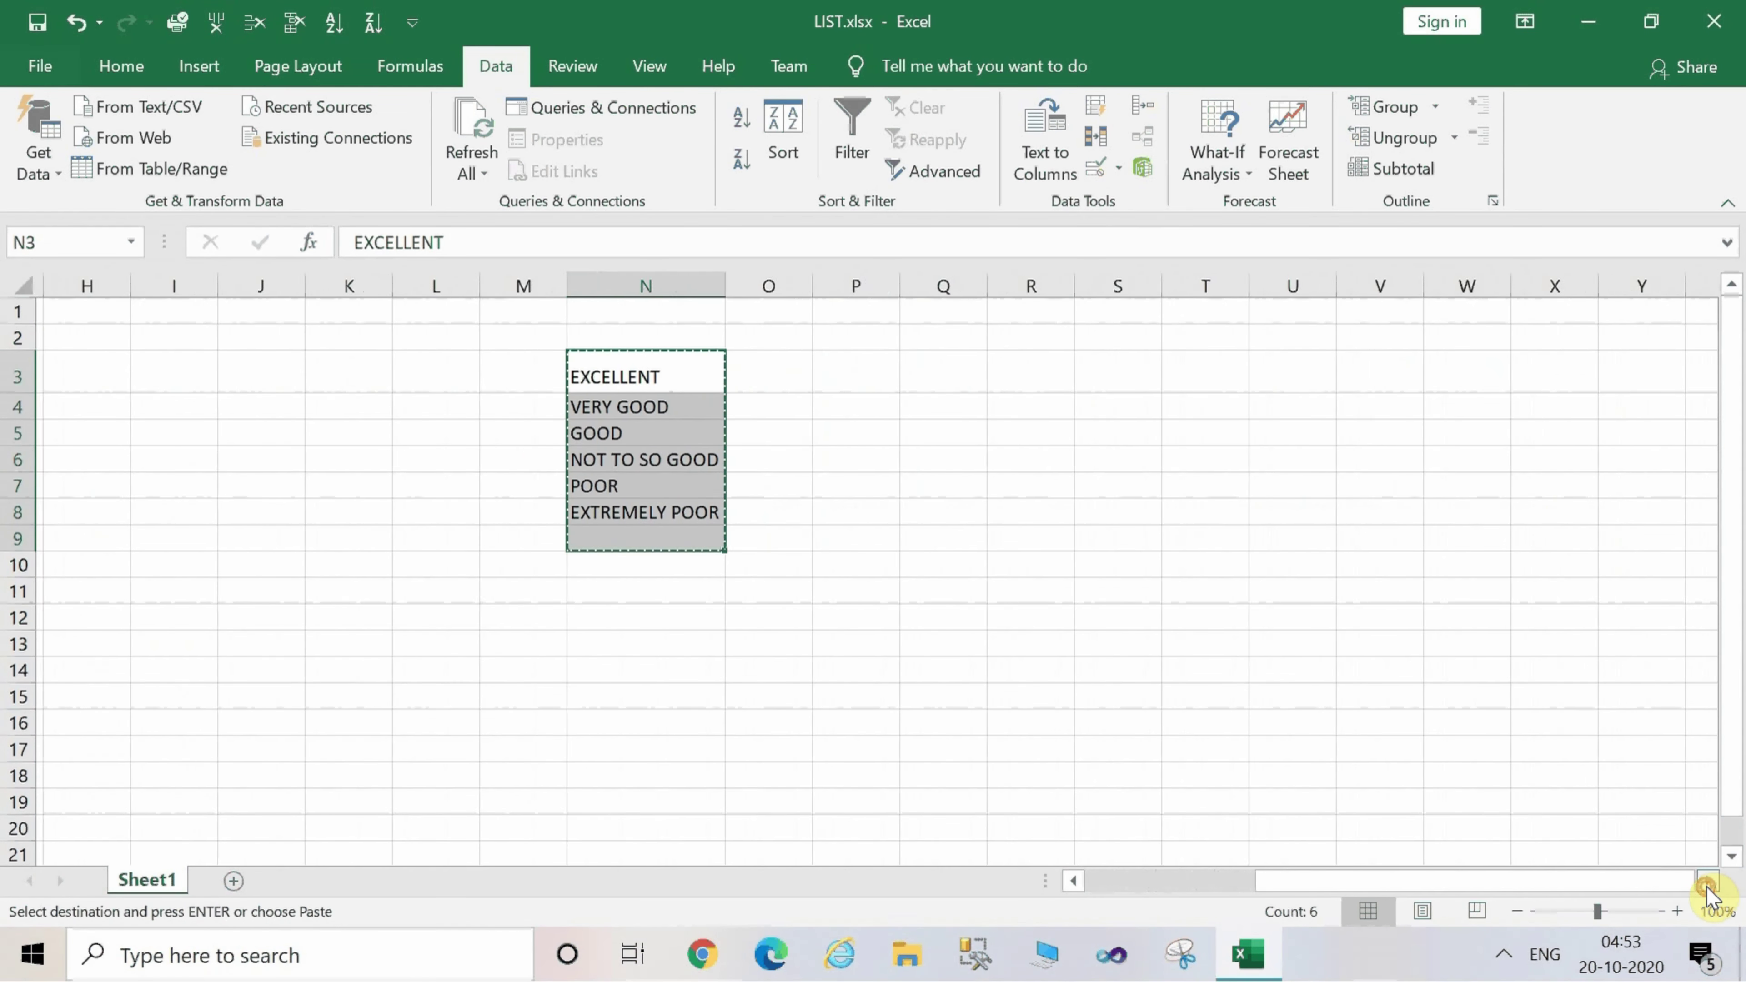
click(1547, 365)
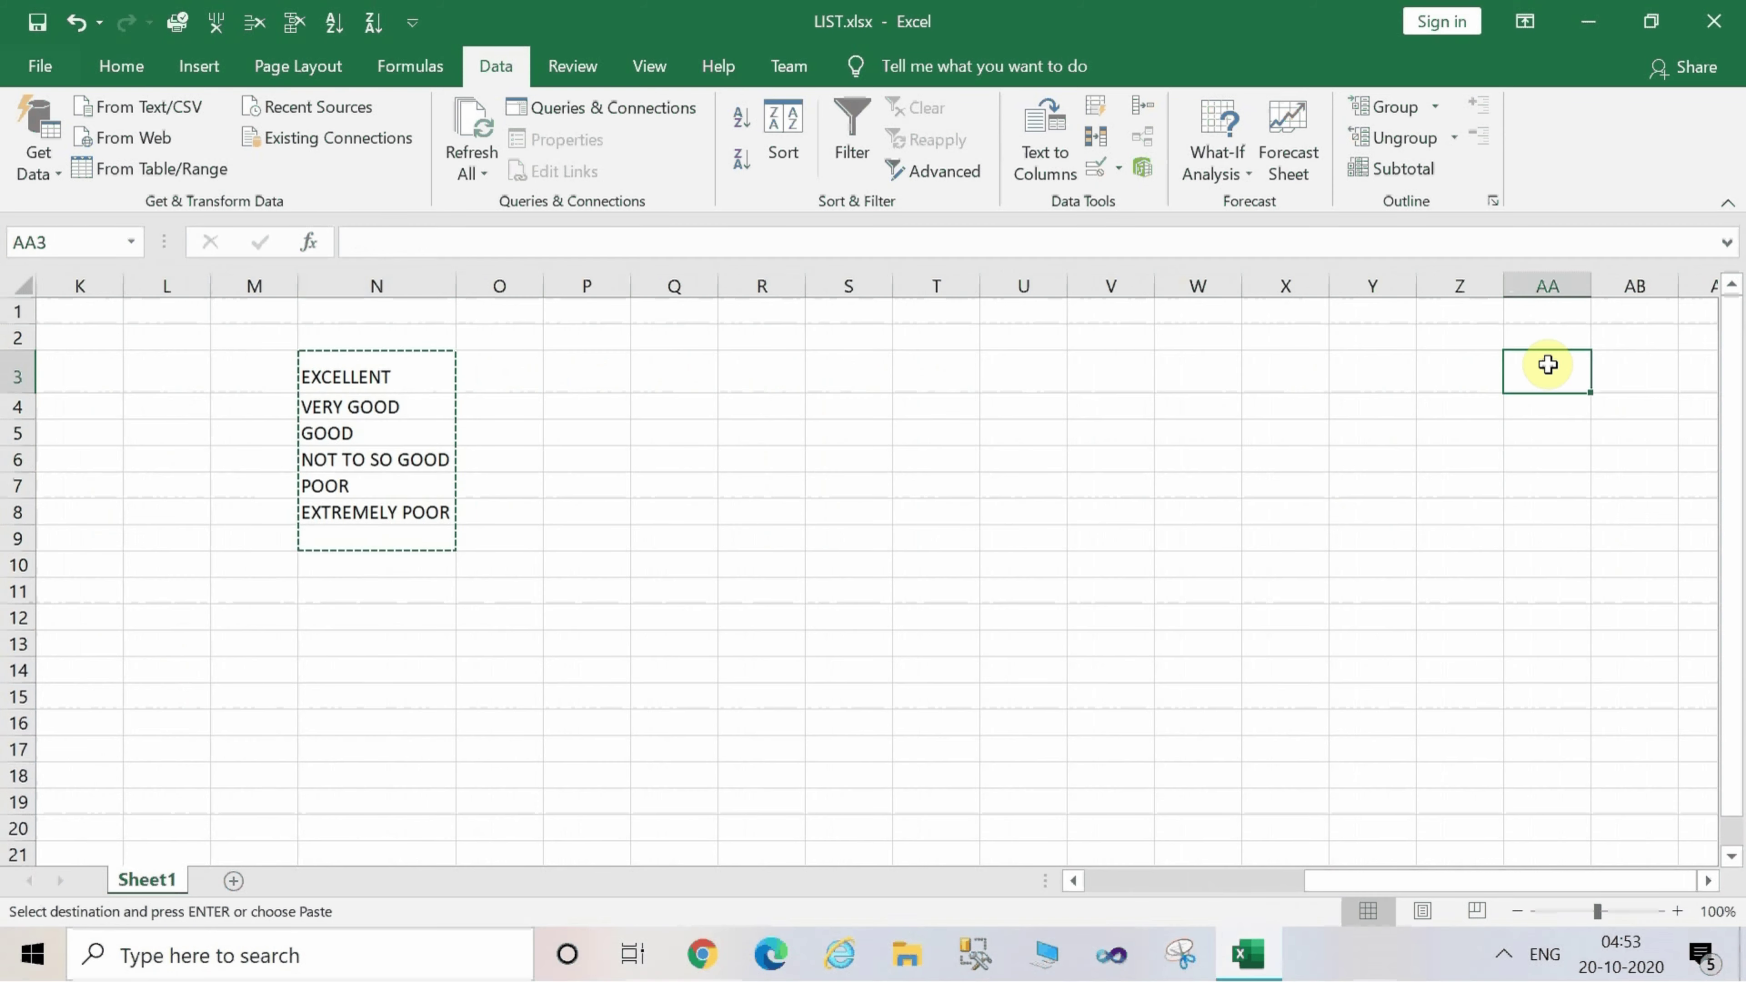
key(ctrl+v)
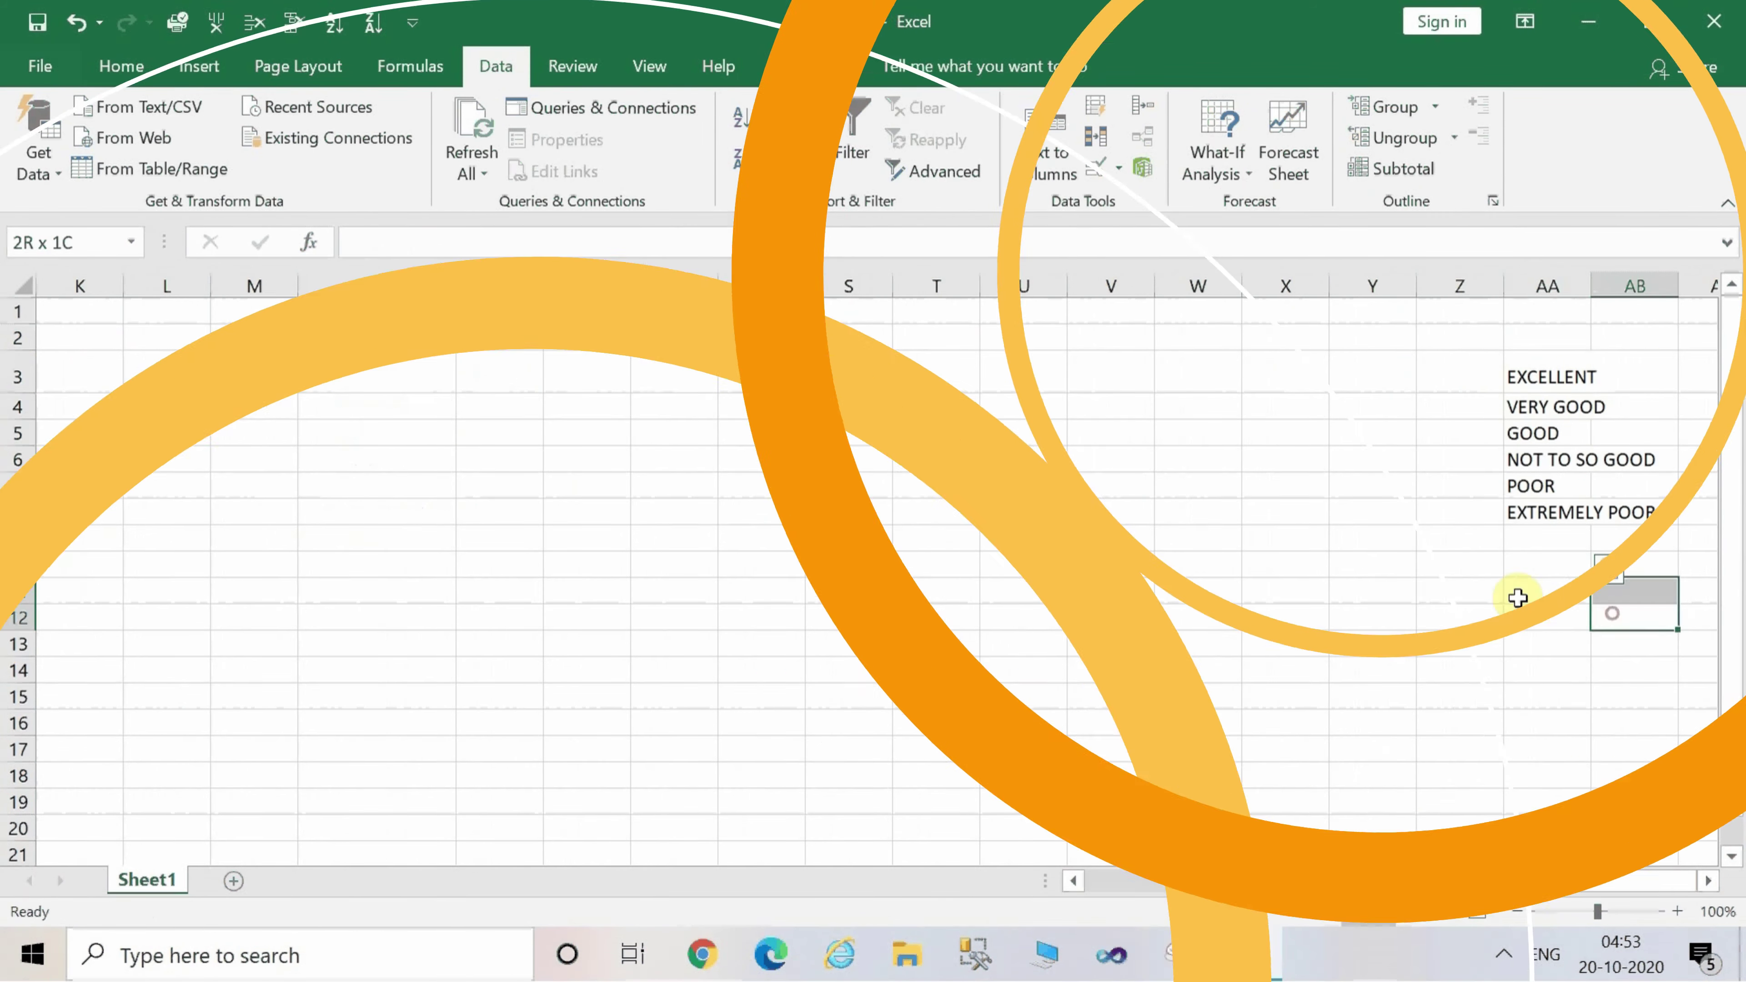
drag(1634, 617, 1258, 825)
drag(1320, 883, 1100, 884)
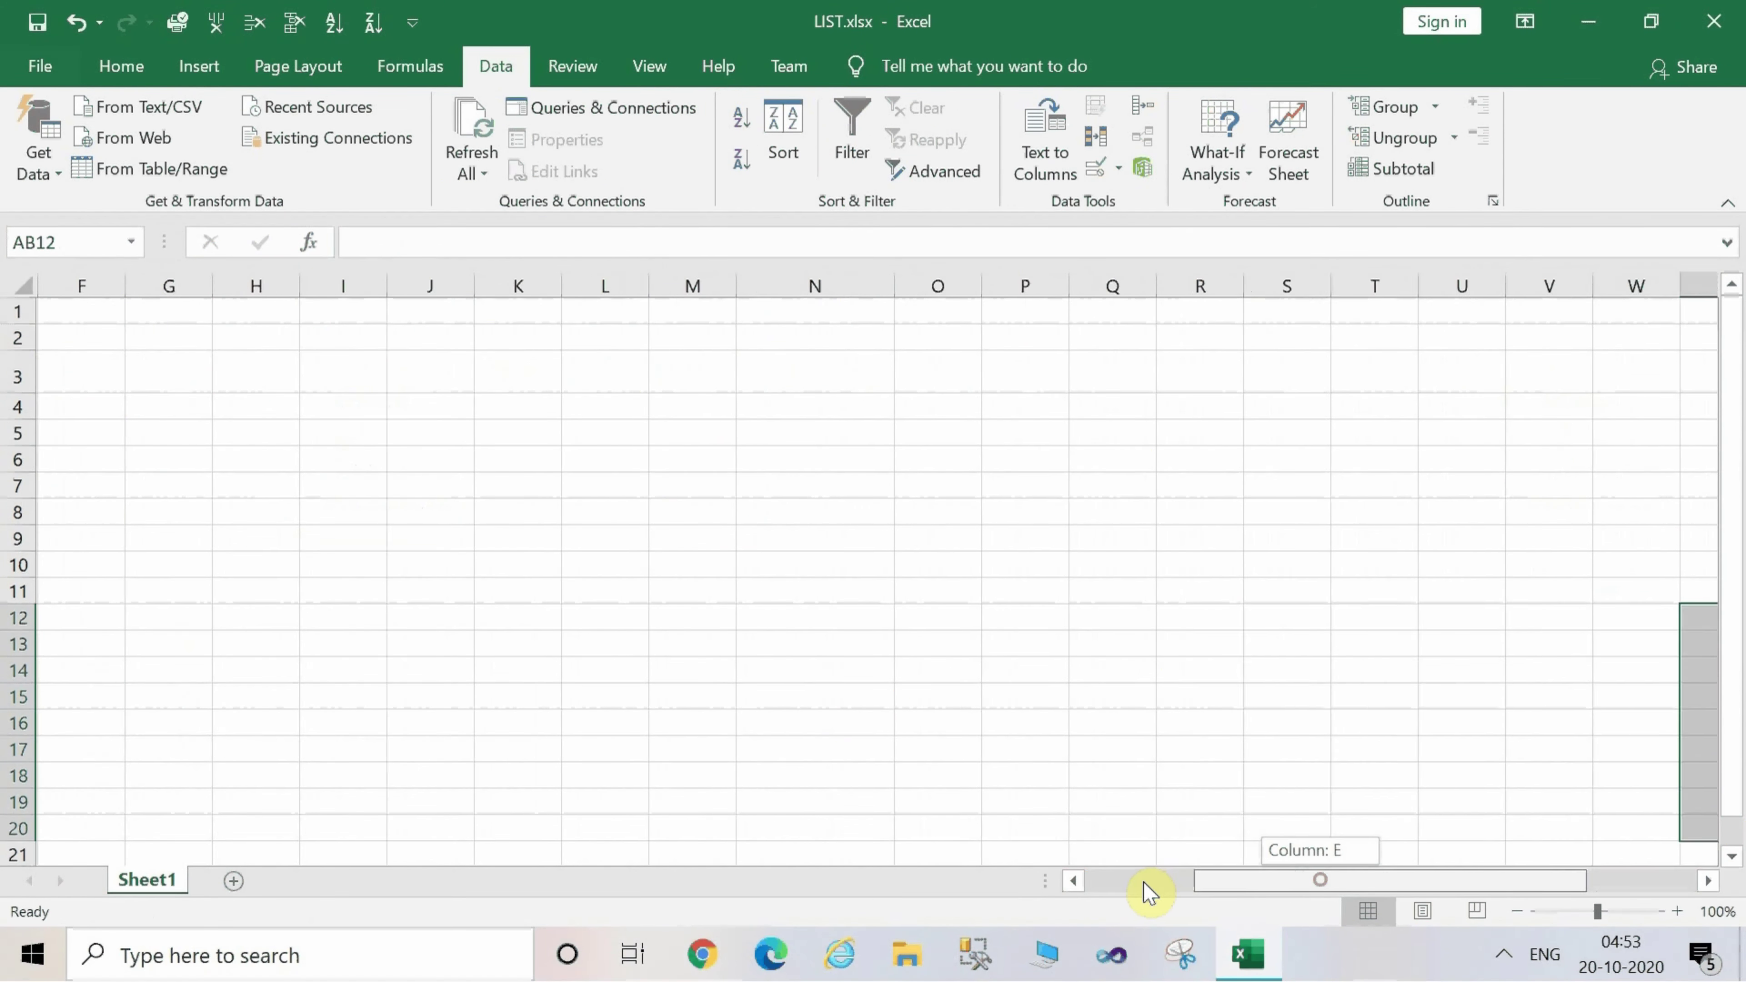
Rate Product 9 as GOOD in C12 and select Product 13's rating cell.
click(394, 623)
click(595, 618)
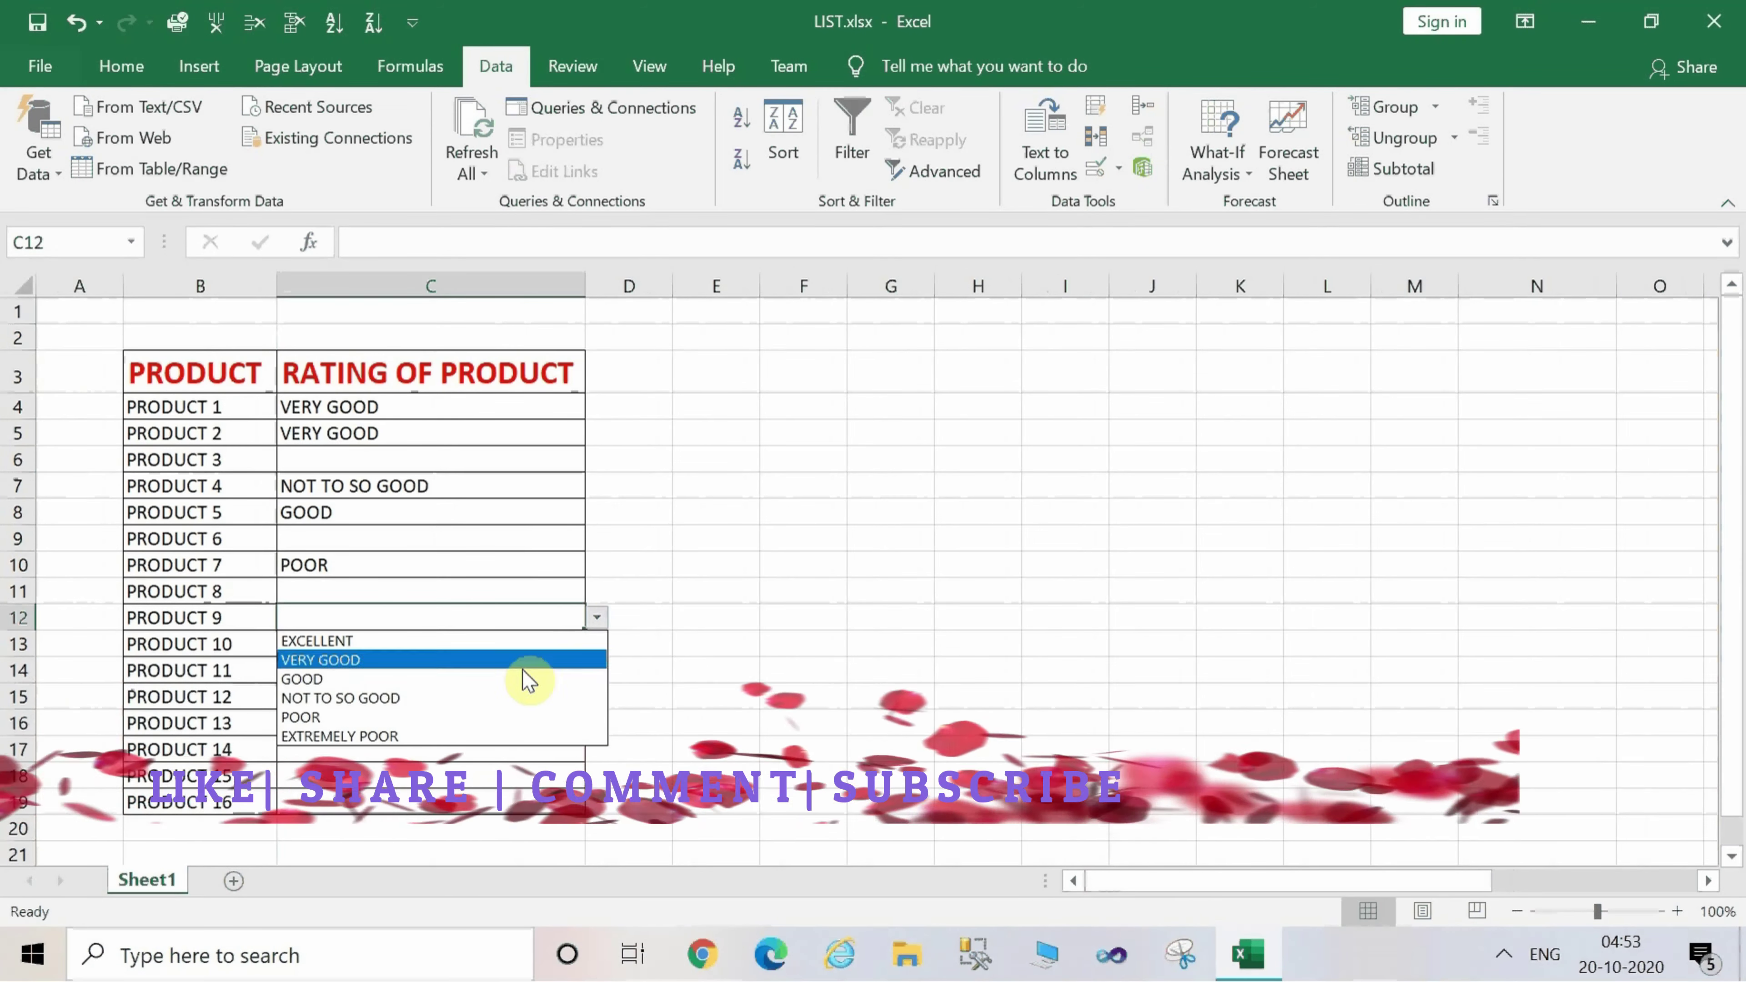
click(508, 681)
click(526, 723)
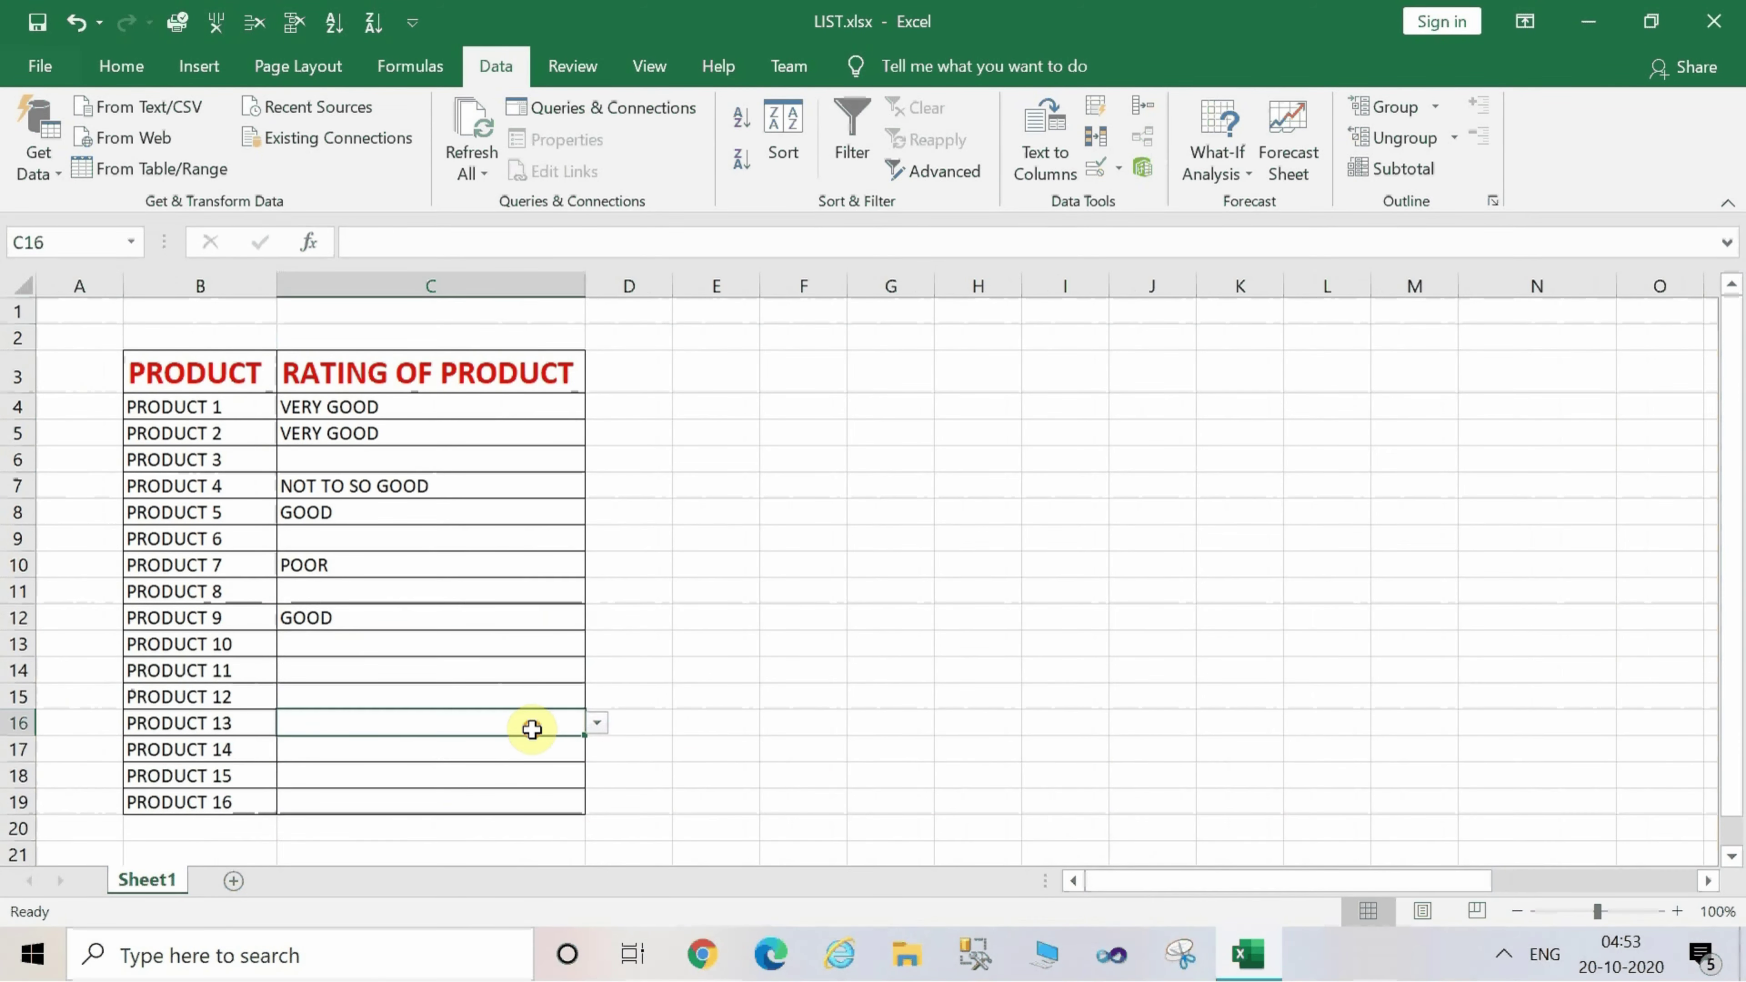
click(990, 485)
click(1209, 496)
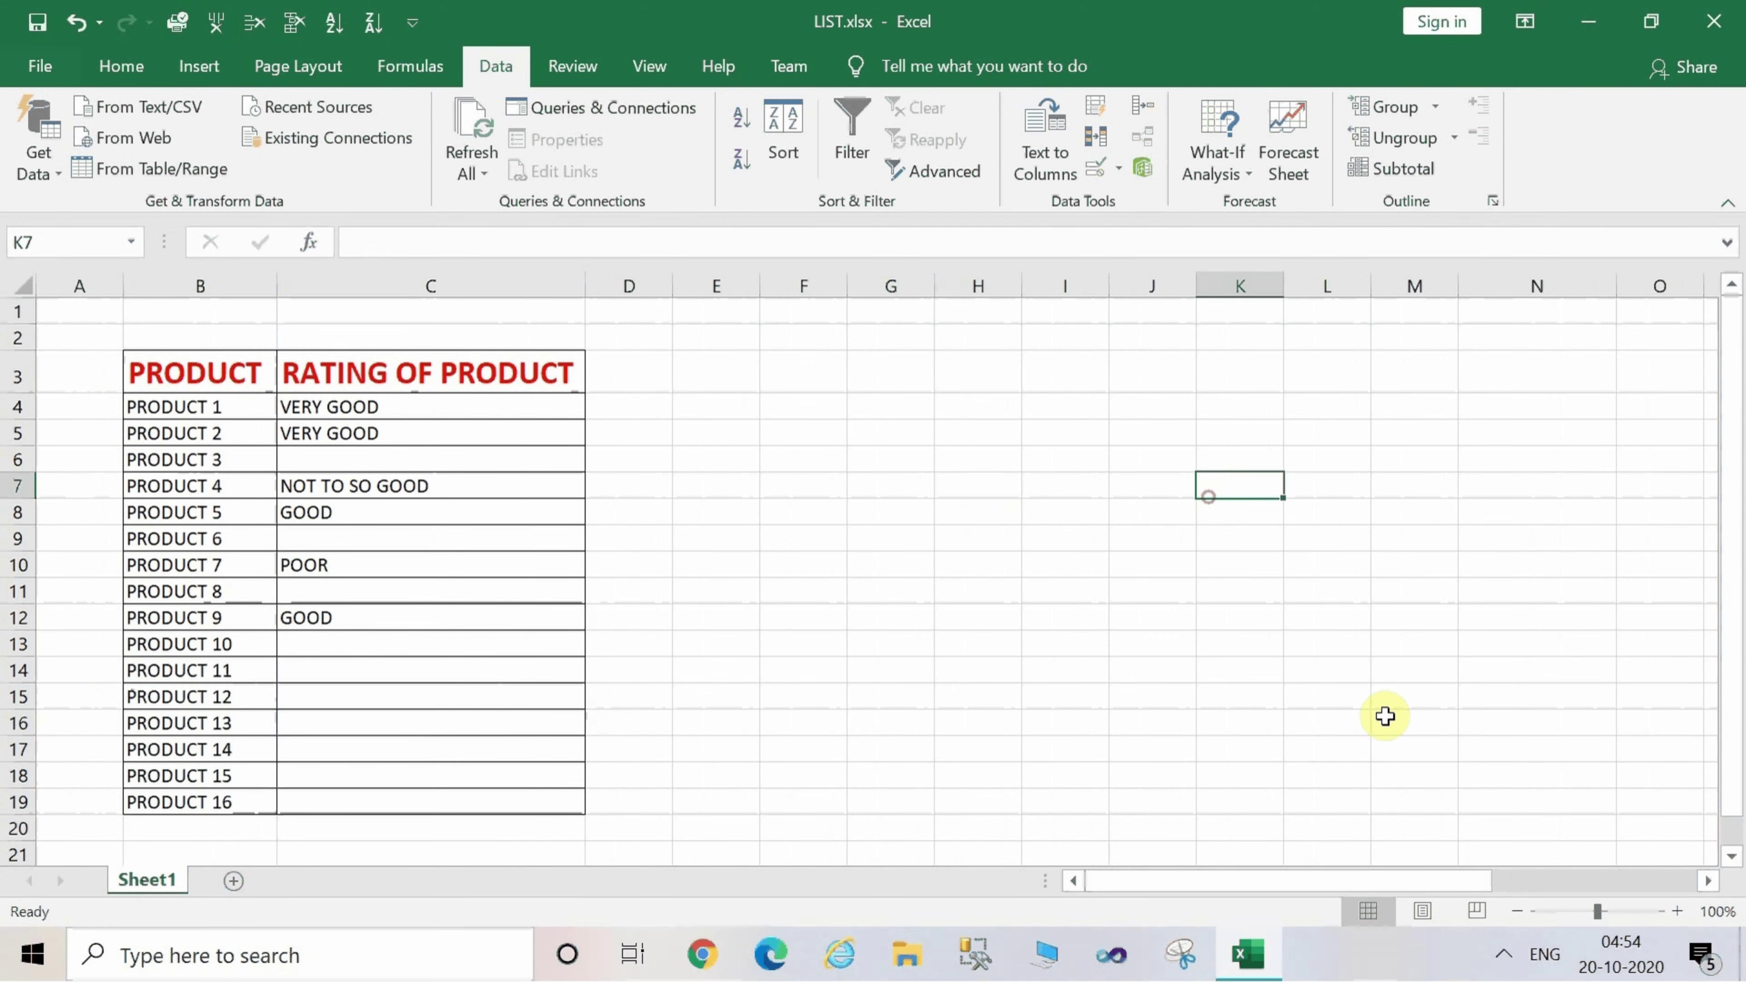
drag(1410, 881, 1718, 915)
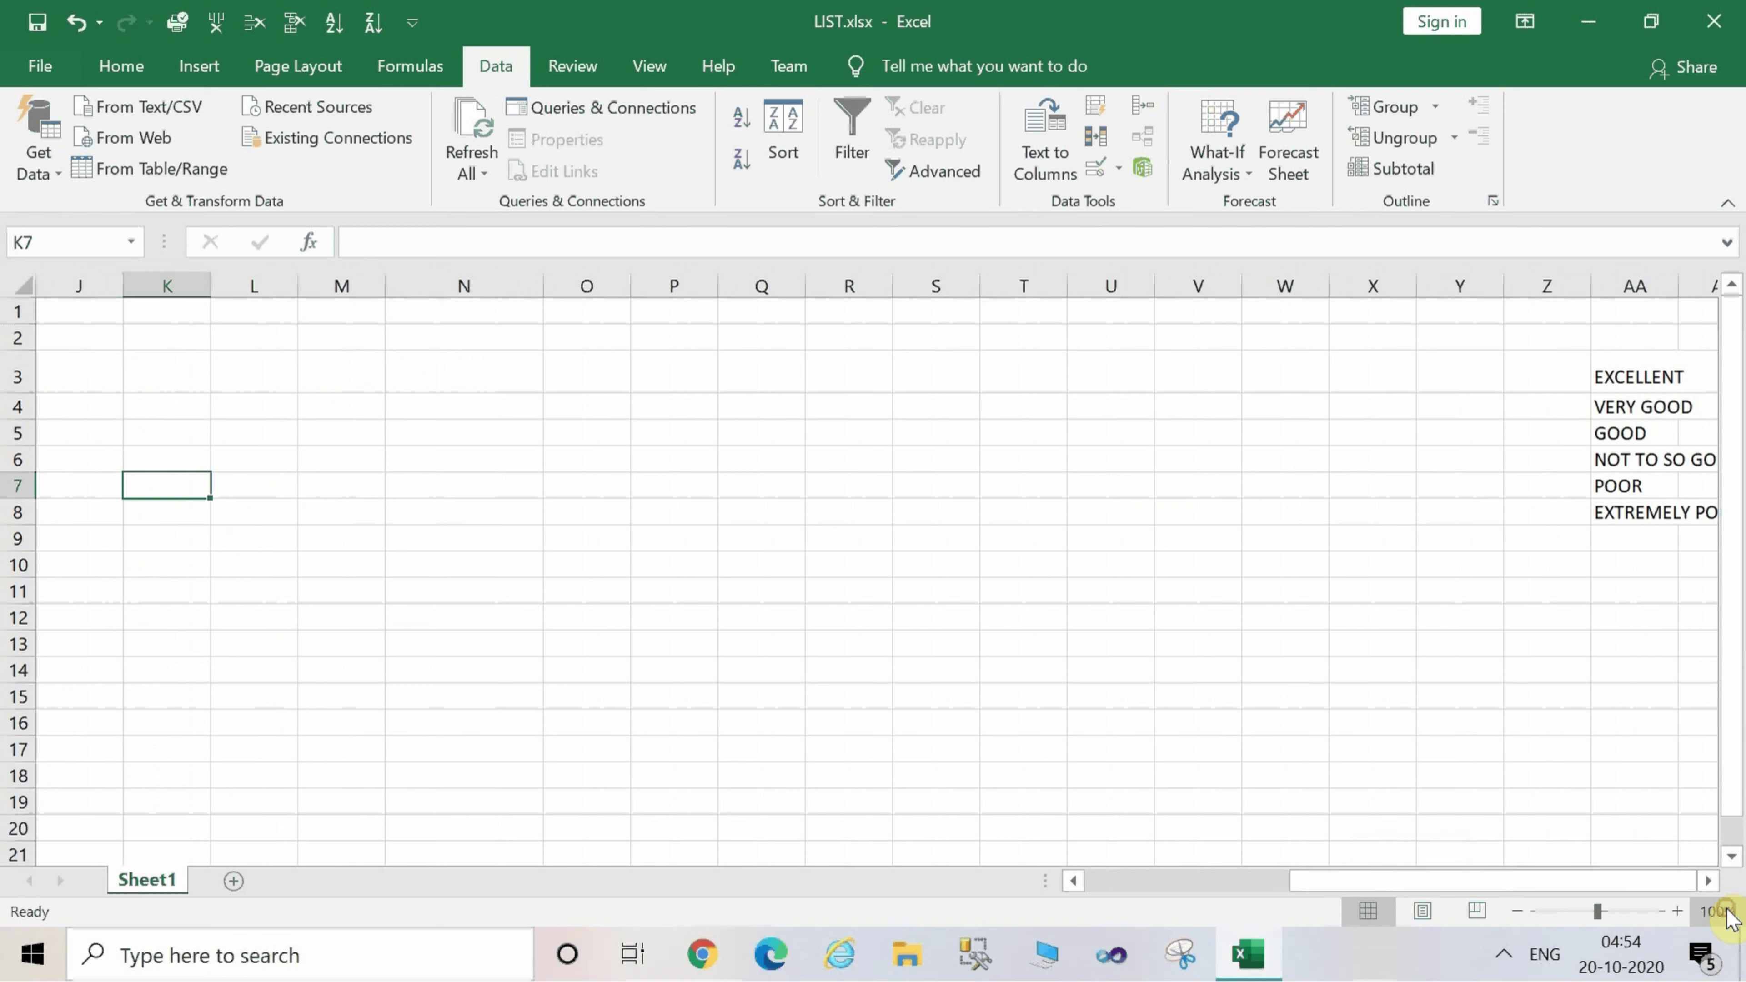
Enter THIRD CLASS in AA9 and scroll back to column A.
click(1634, 545)
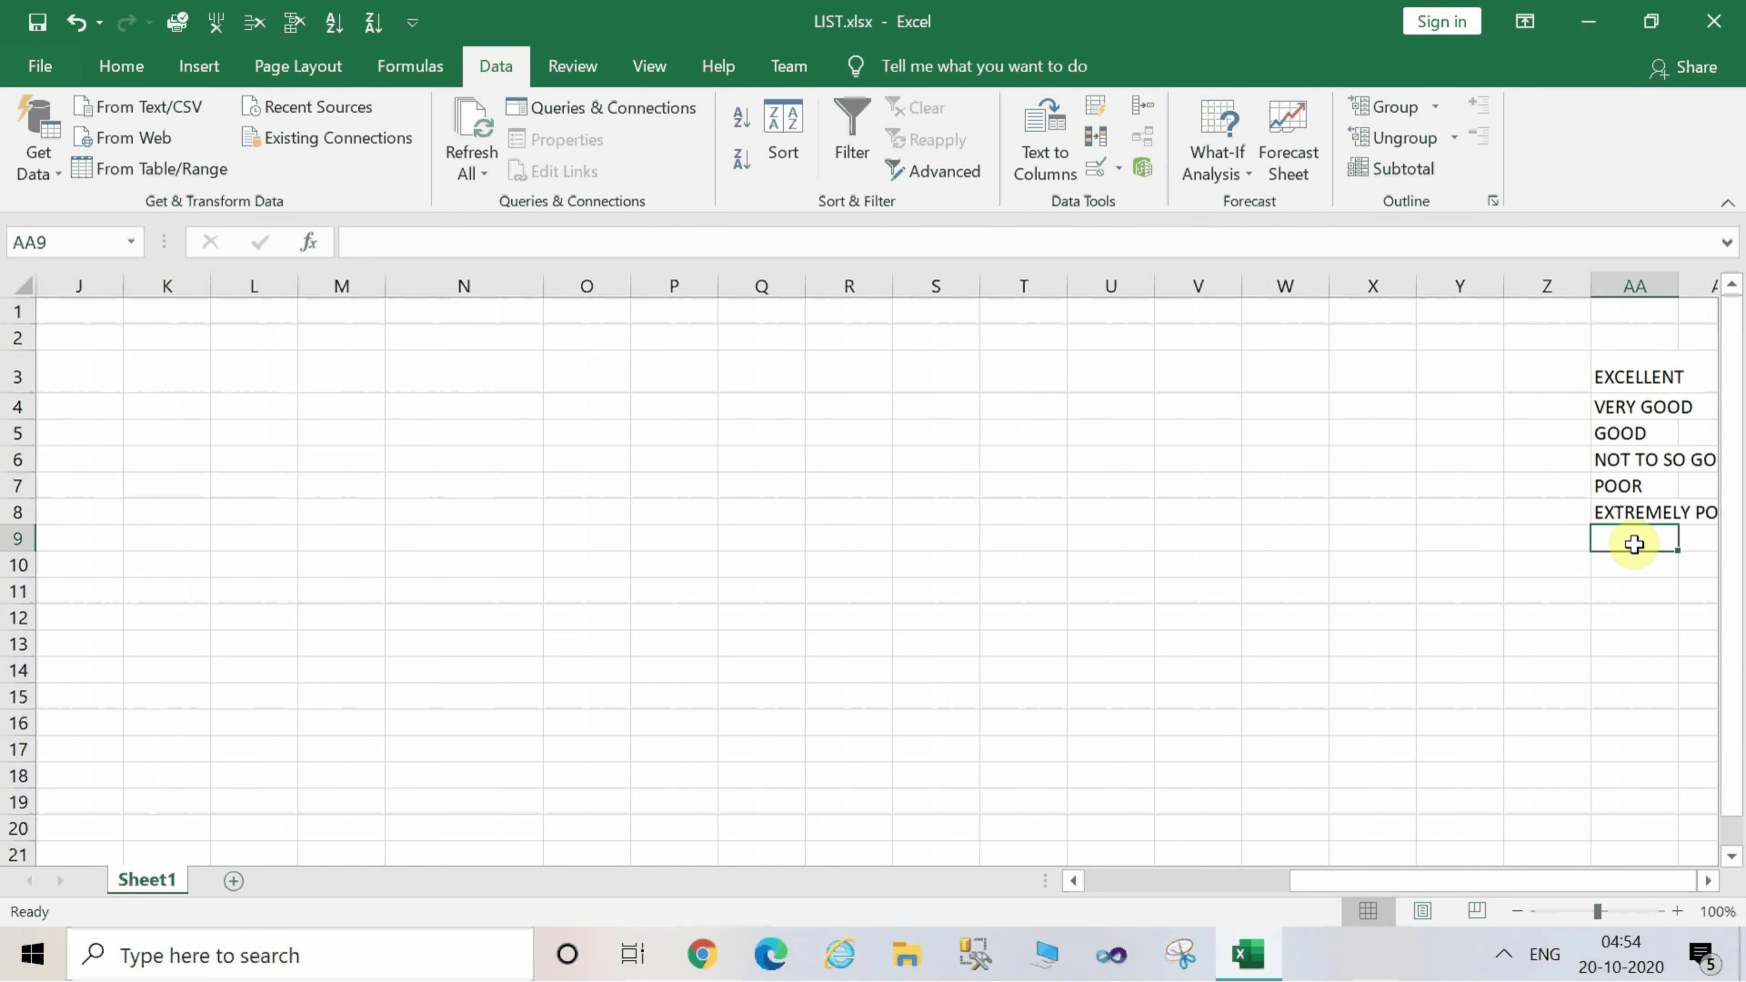
text(THIRD CLASS)
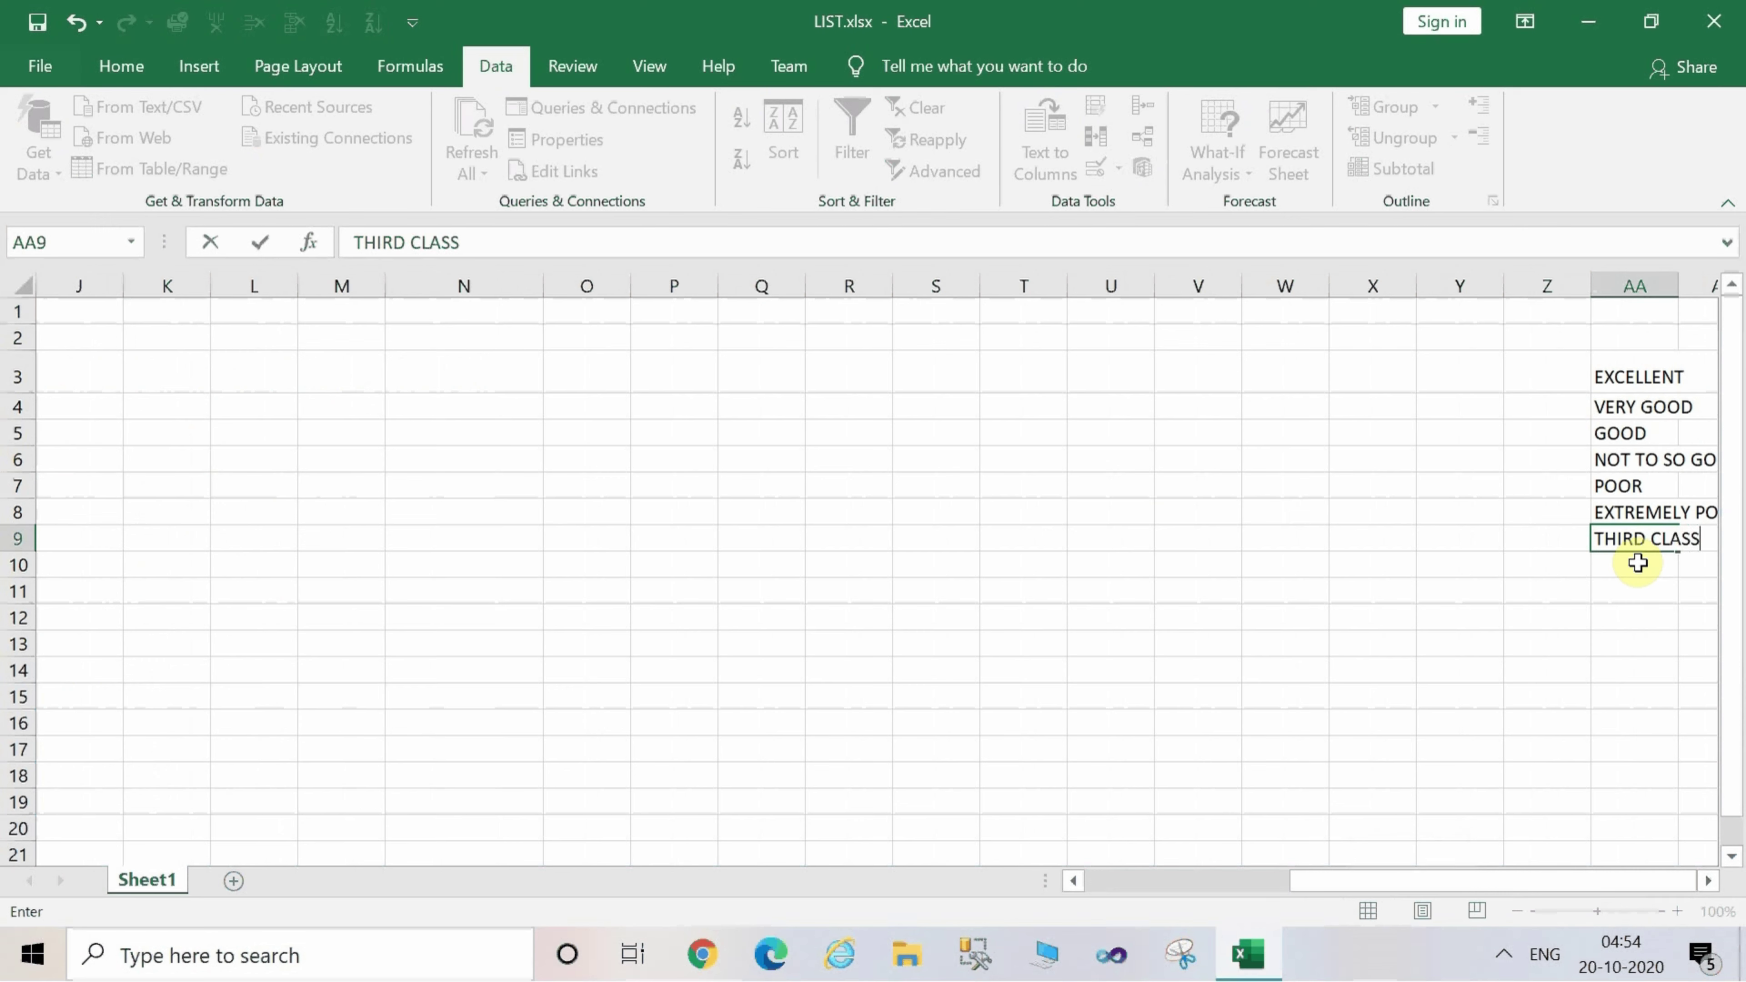
click(1638, 562)
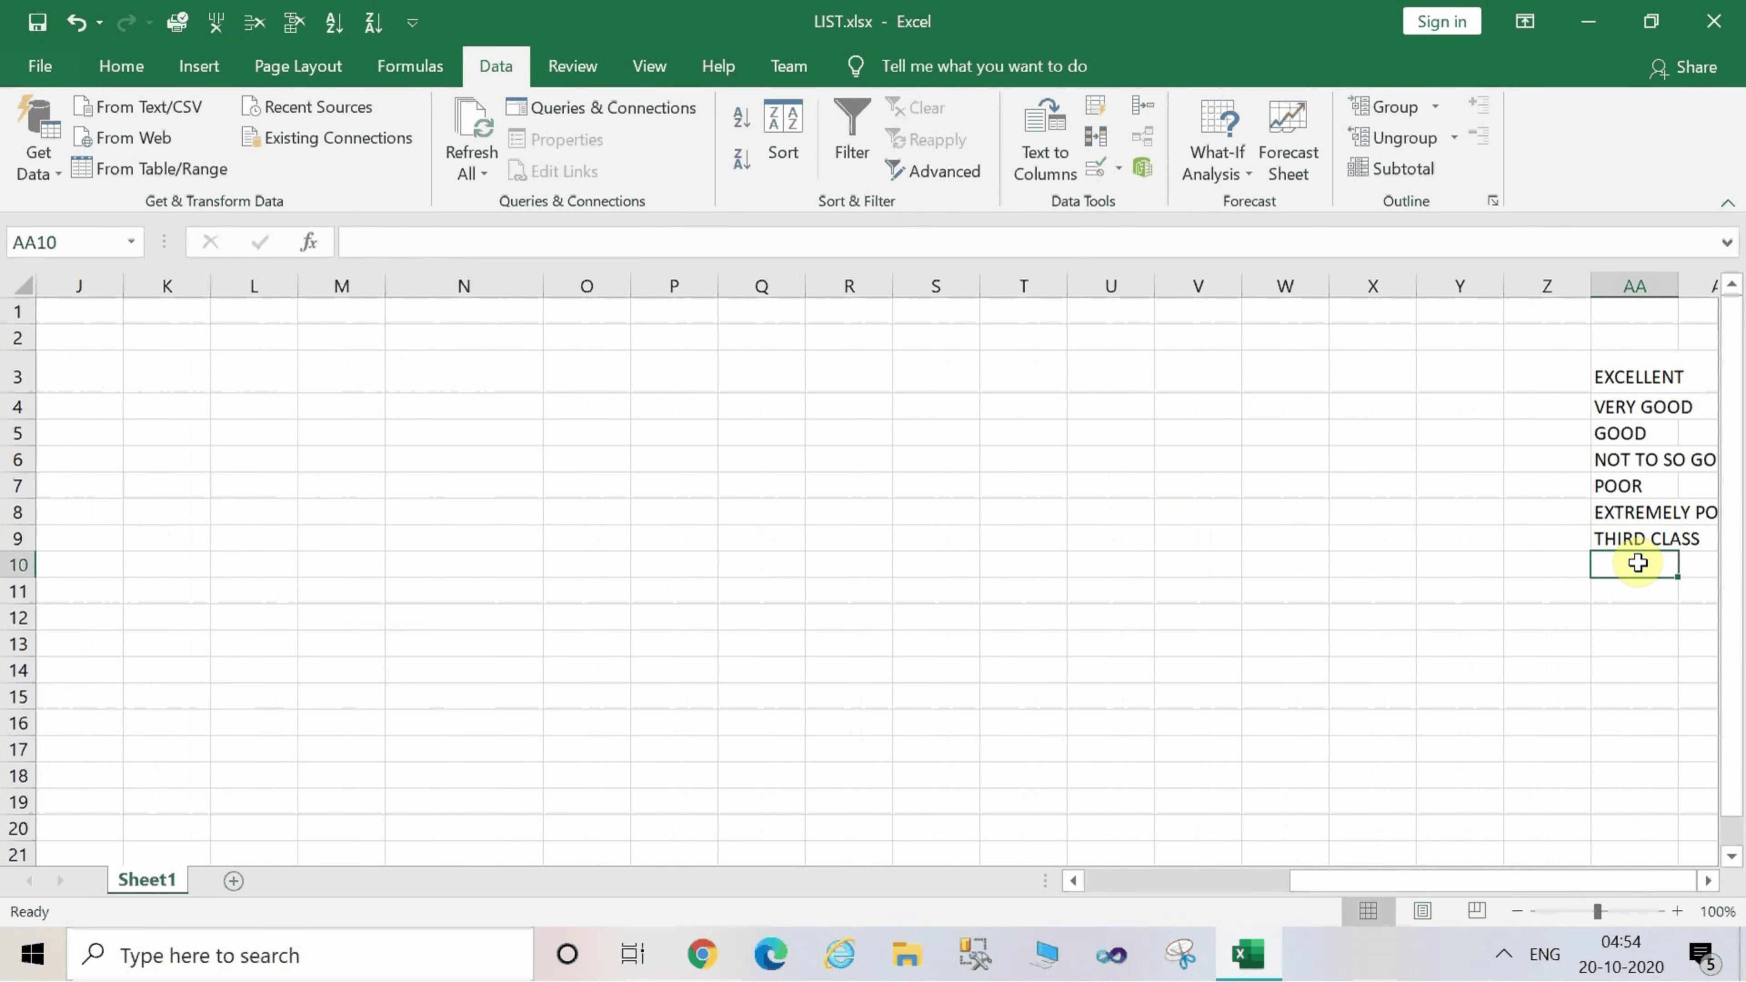
click(1684, 545)
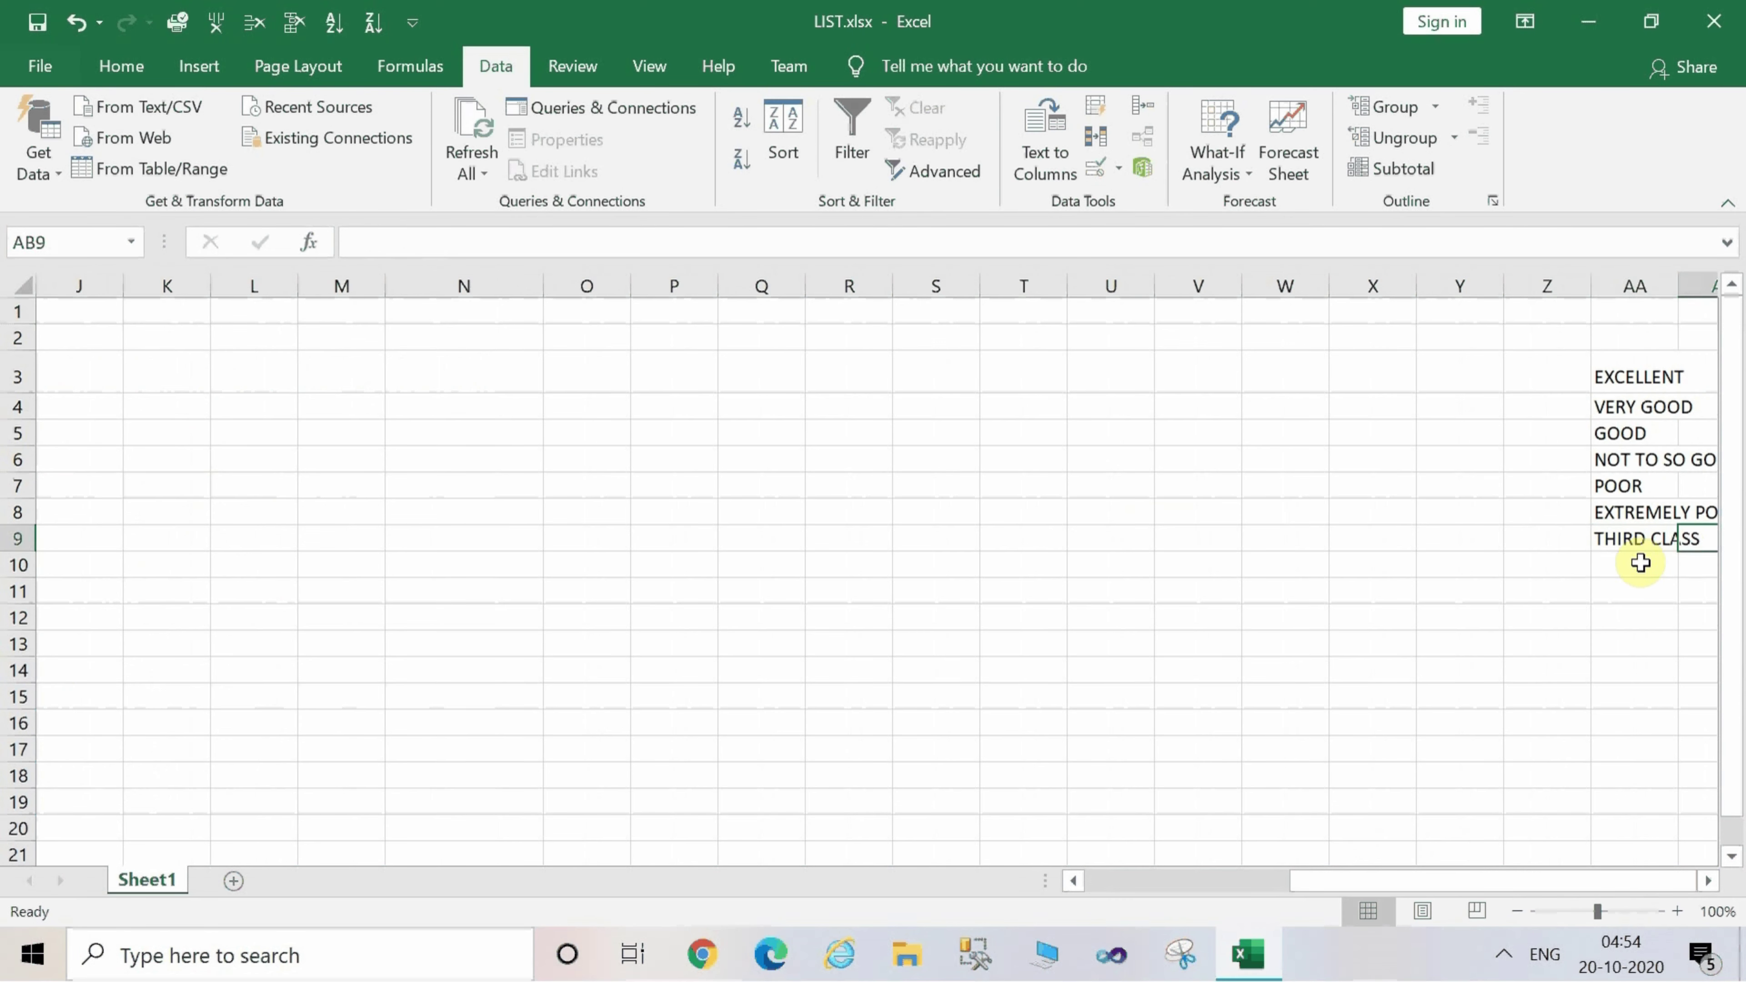
drag(1361, 891, 1079, 895)
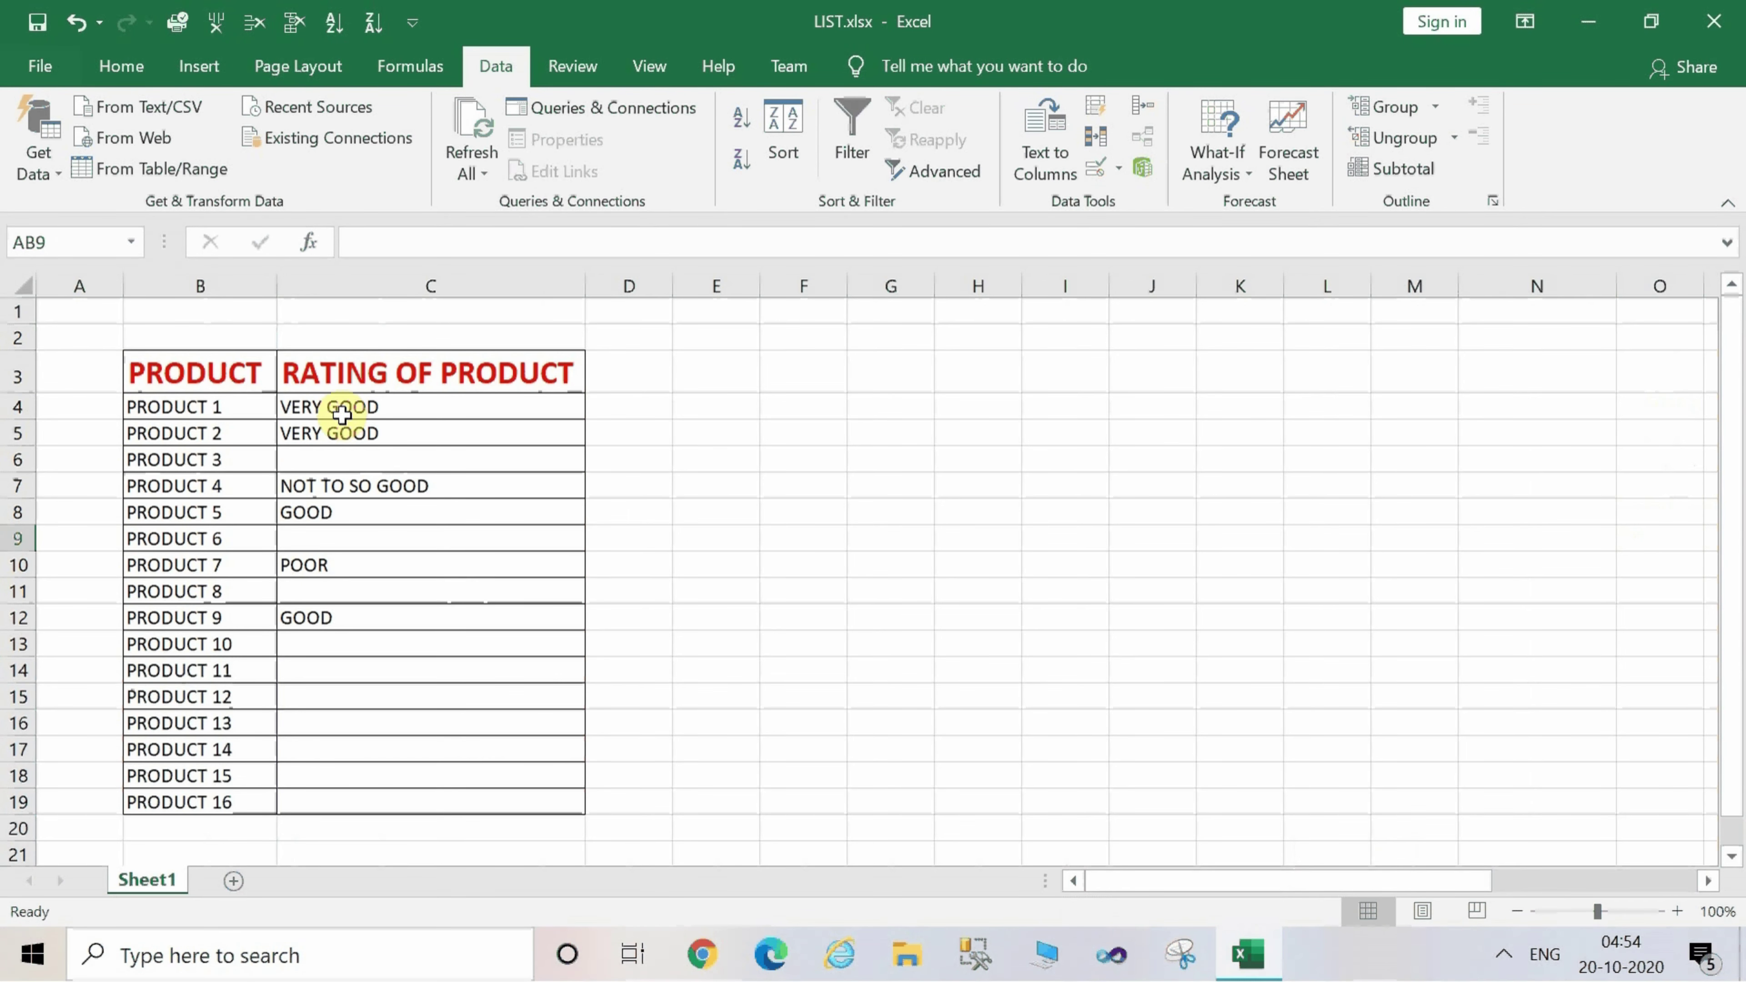
Change the C4:C19 dropdown list source to =$AA$3:$AA$9 so THIRD CLASS is included.
drag(343, 409, 426, 801)
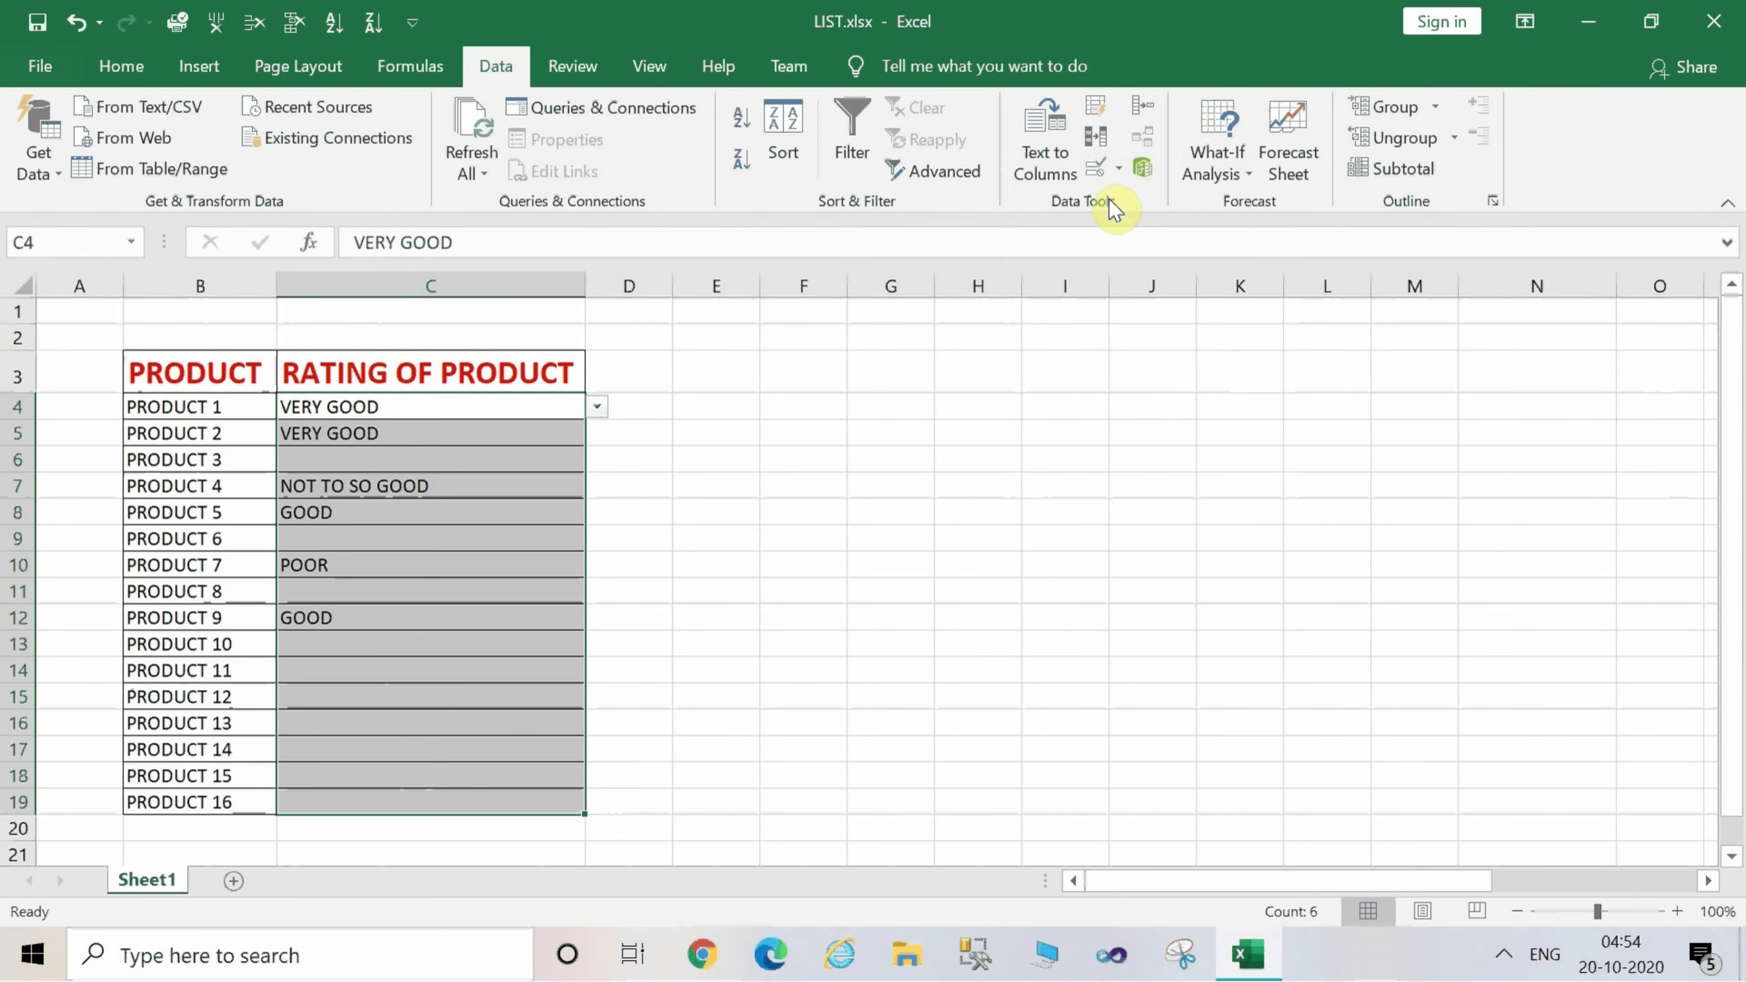
click(1118, 172)
click(1147, 206)
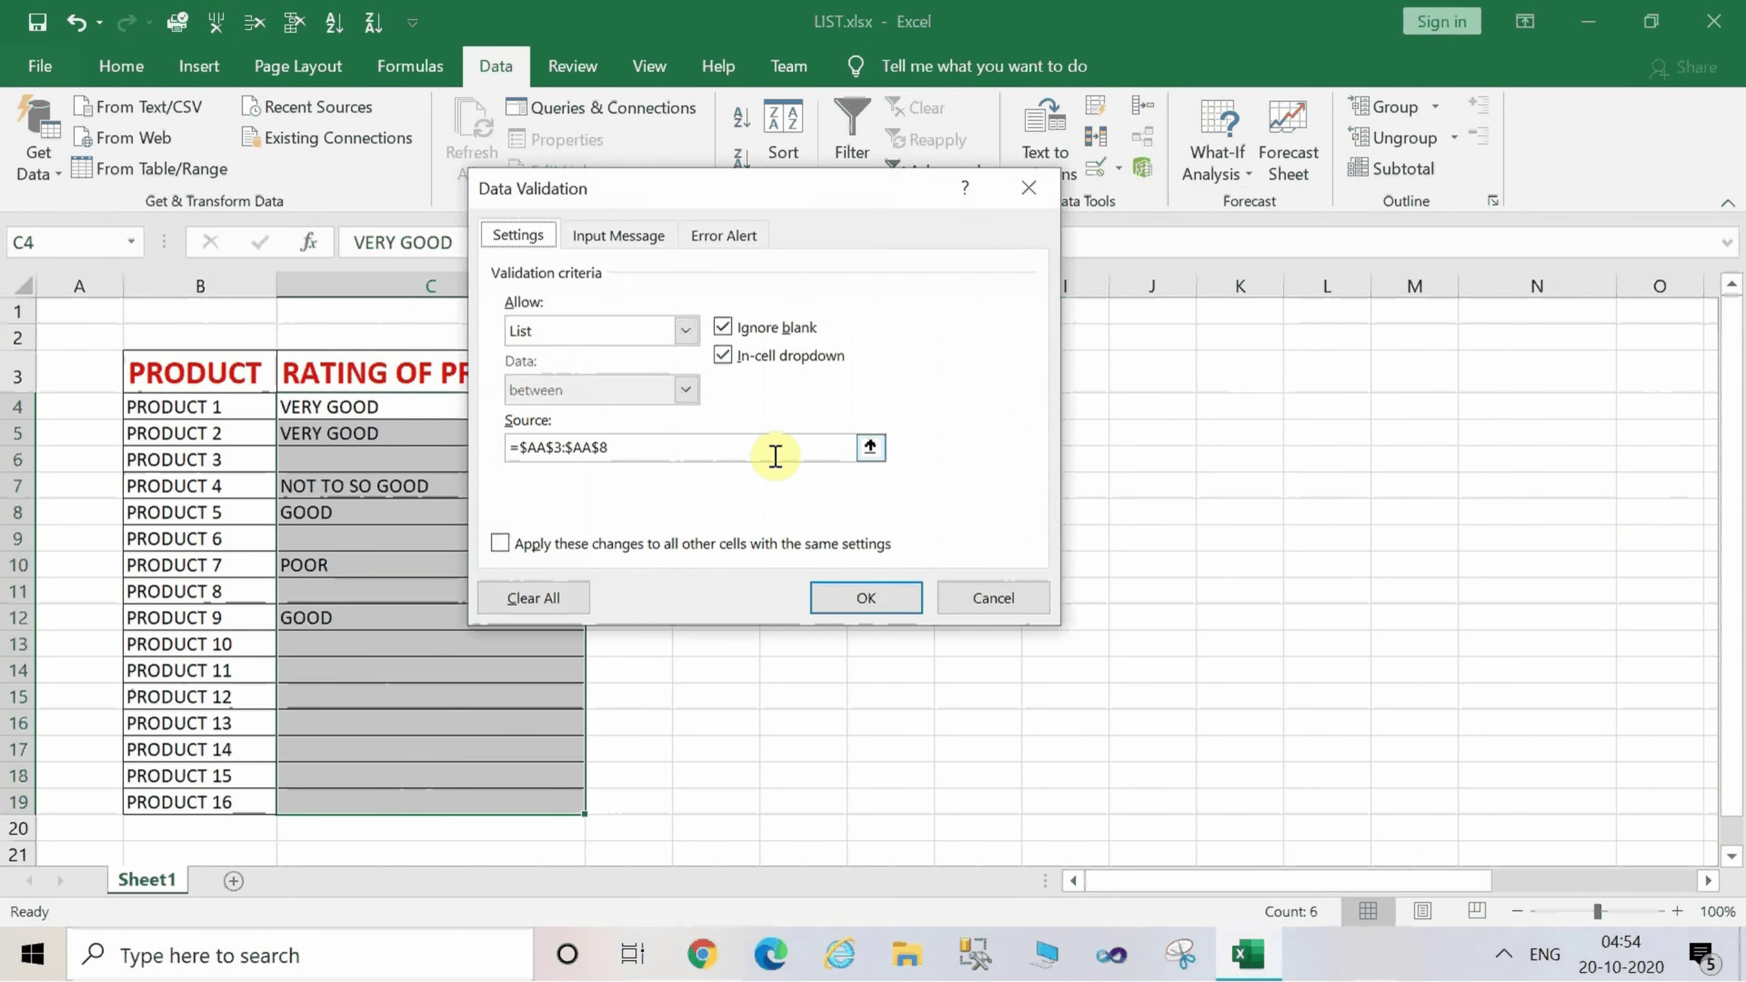
click(869, 448)
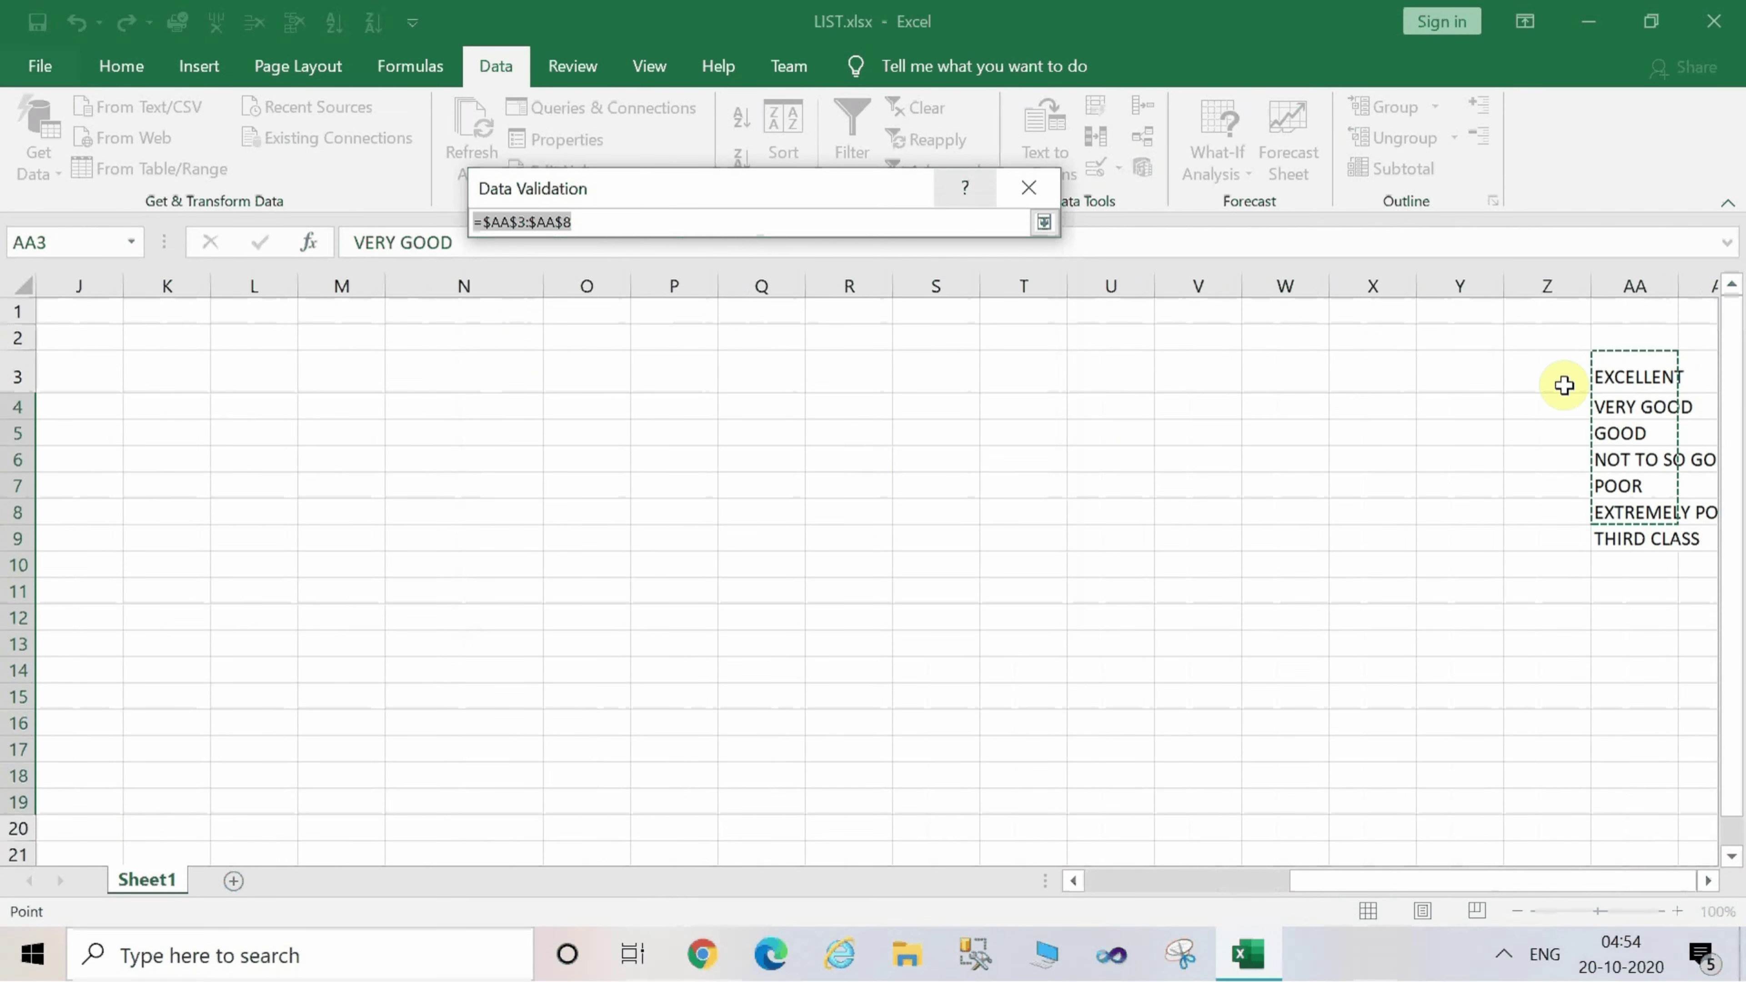
drag(1621, 360, 1662, 538)
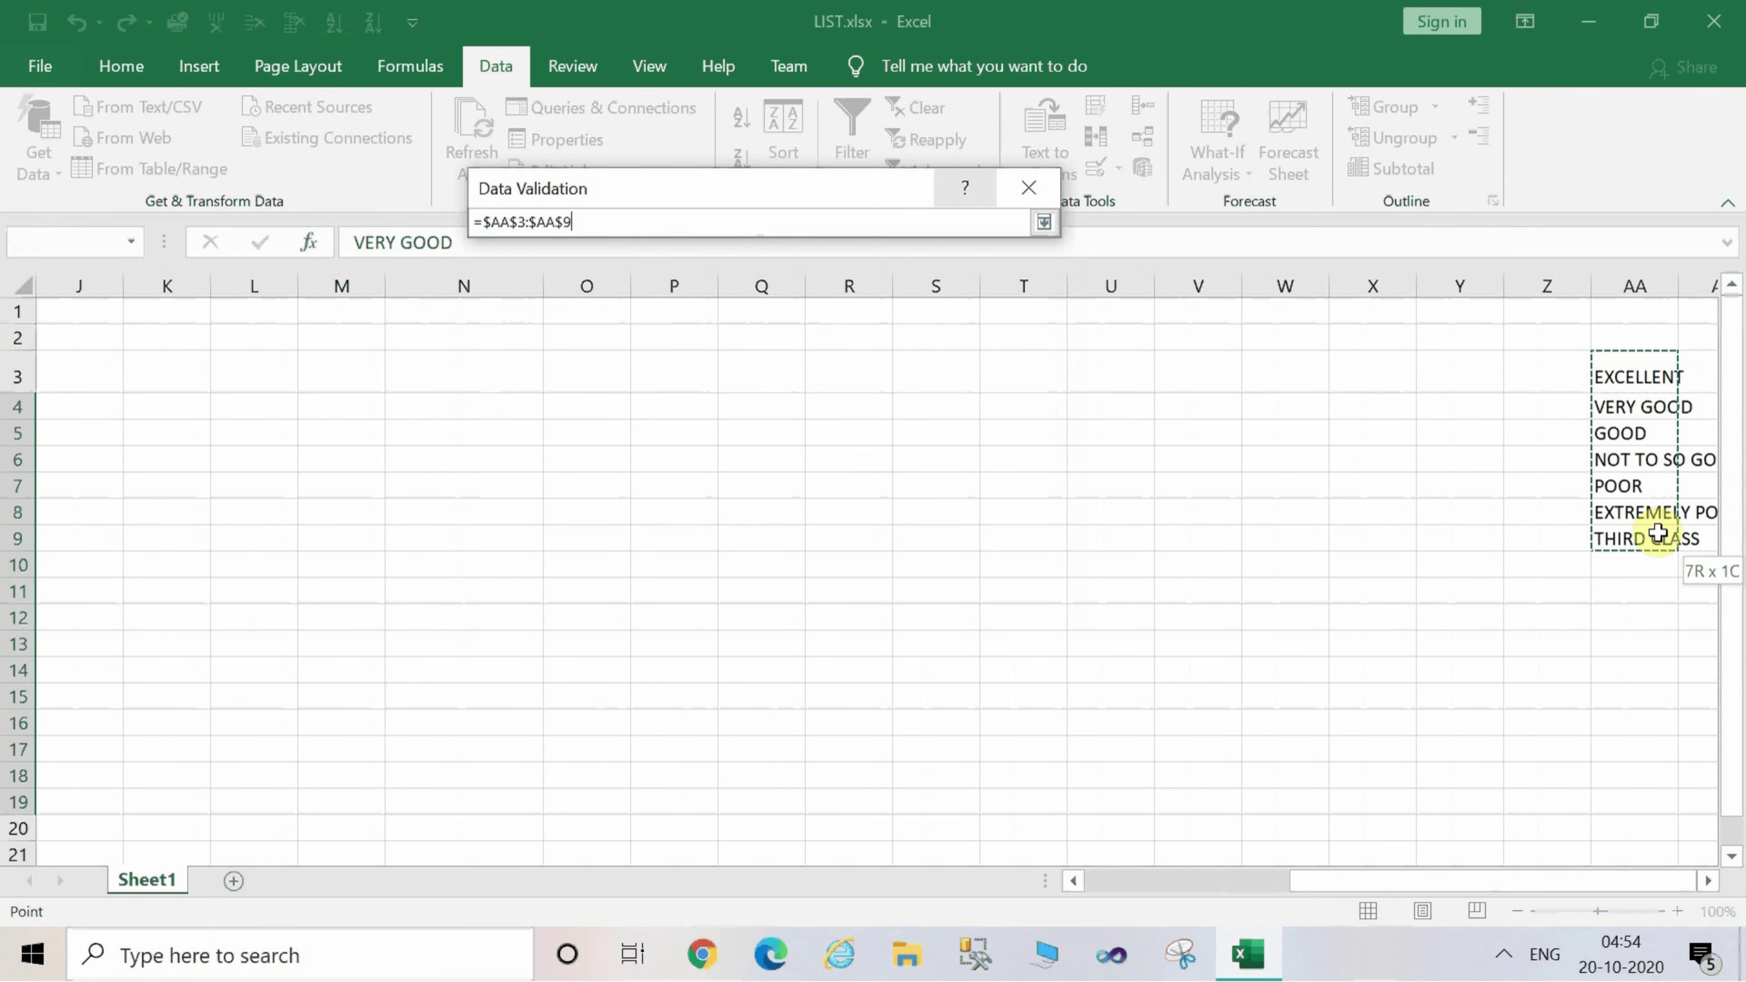
click(1044, 222)
click(913, 595)
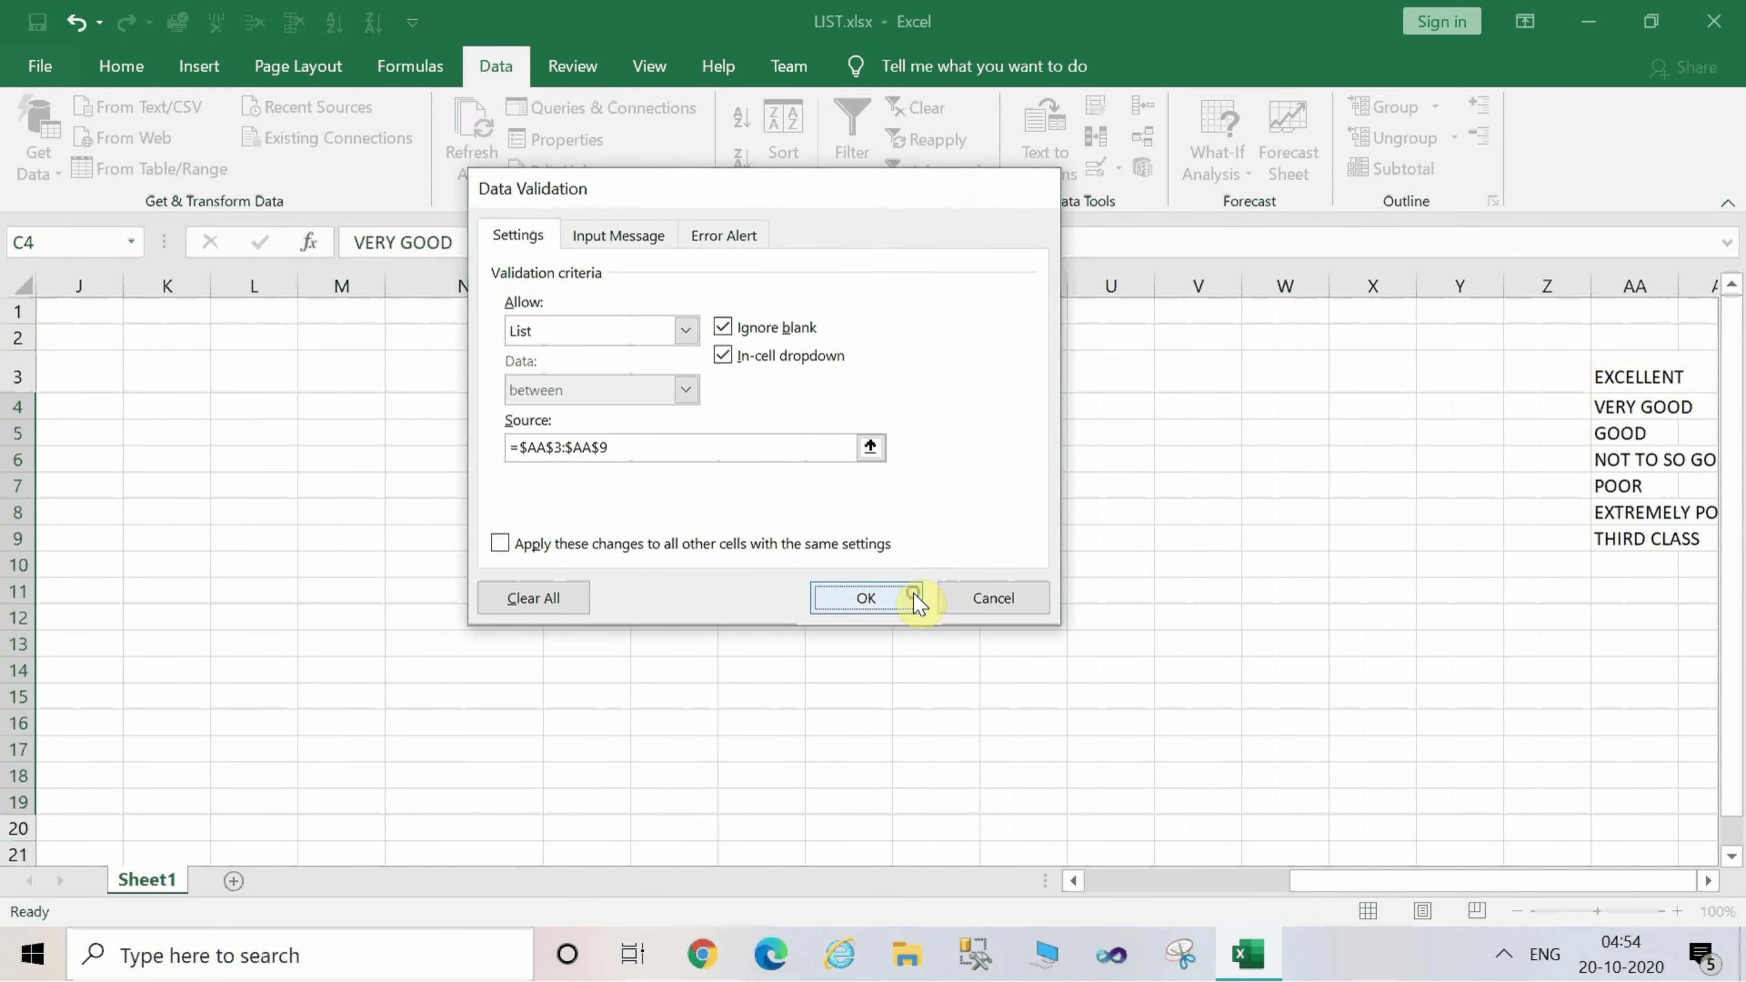
drag(1426, 881, 1219, 881)
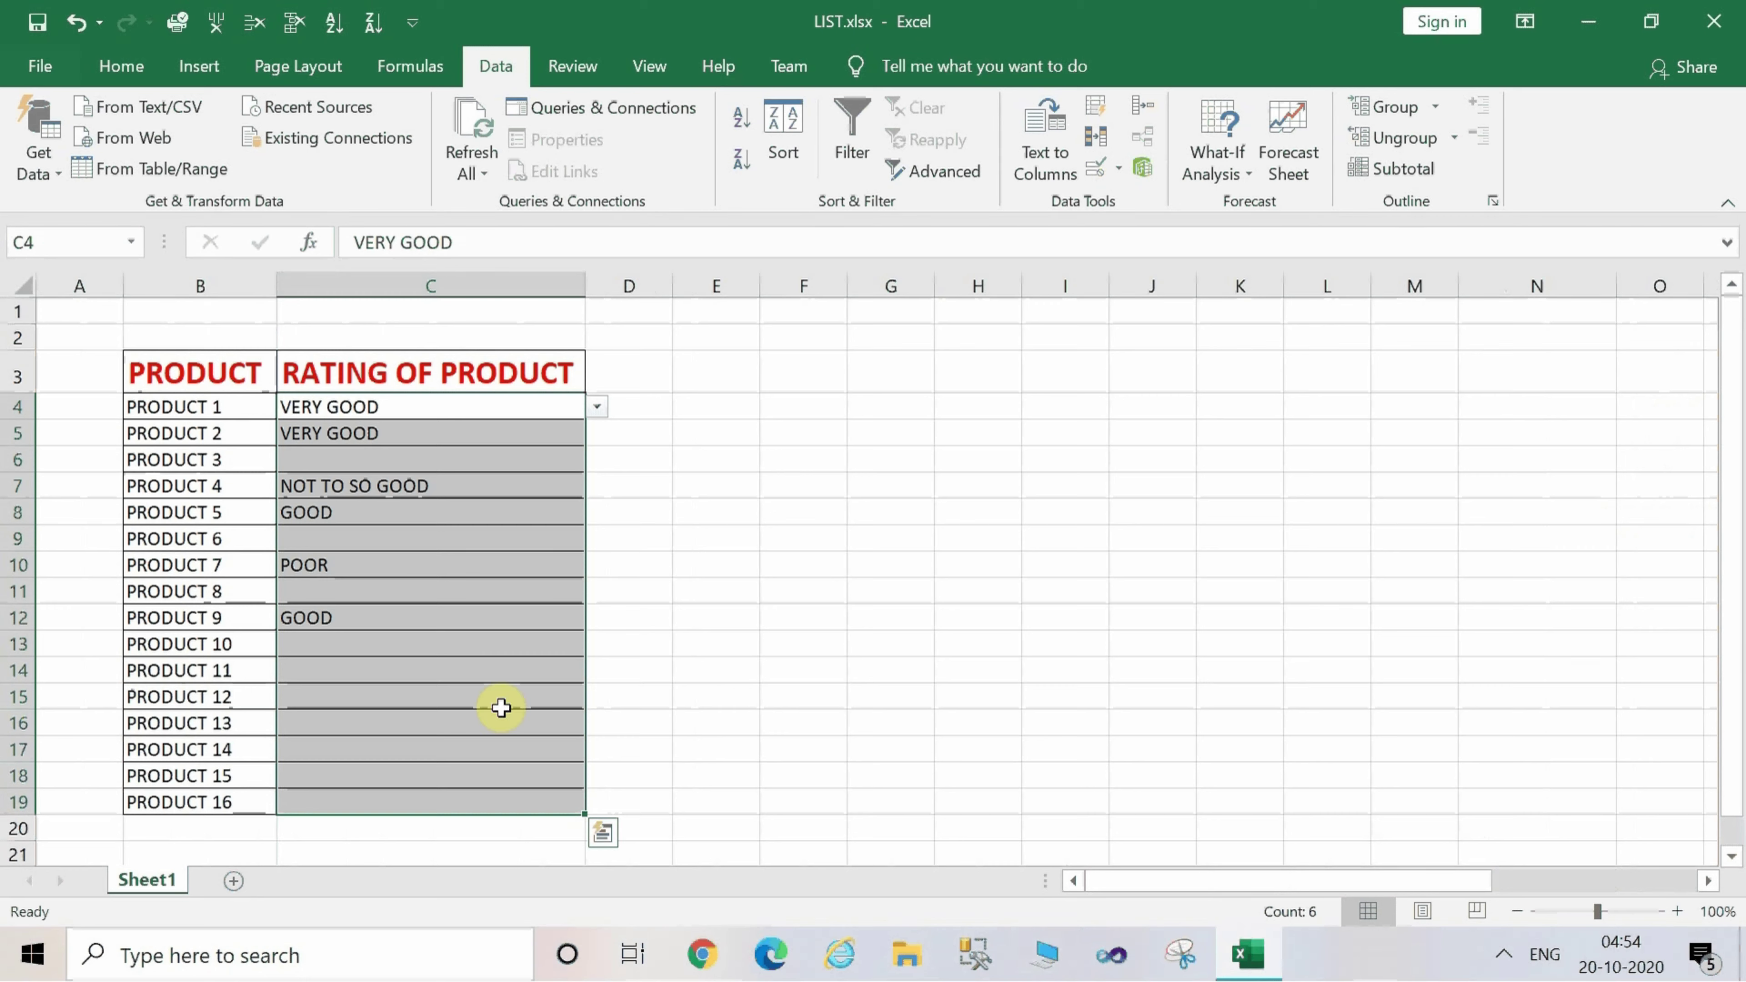
Pick THIRD CLASS from the dropdown in C12 for PRODUCT 9.
click(510, 627)
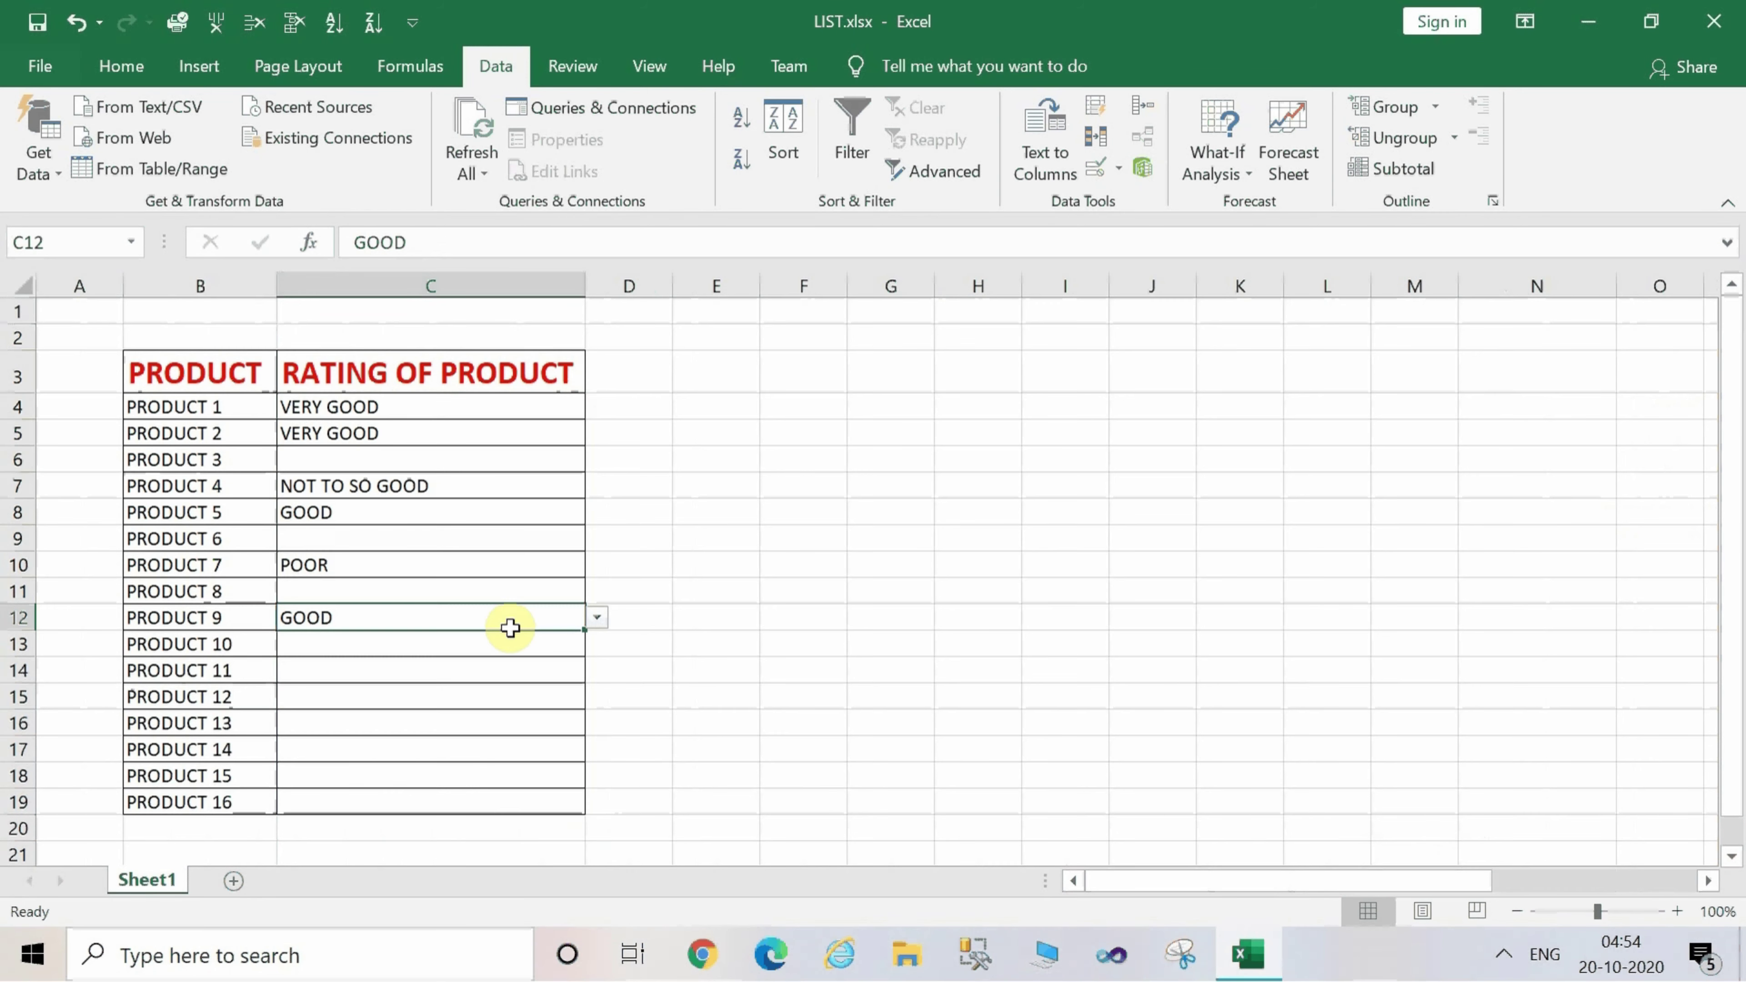
click(596, 618)
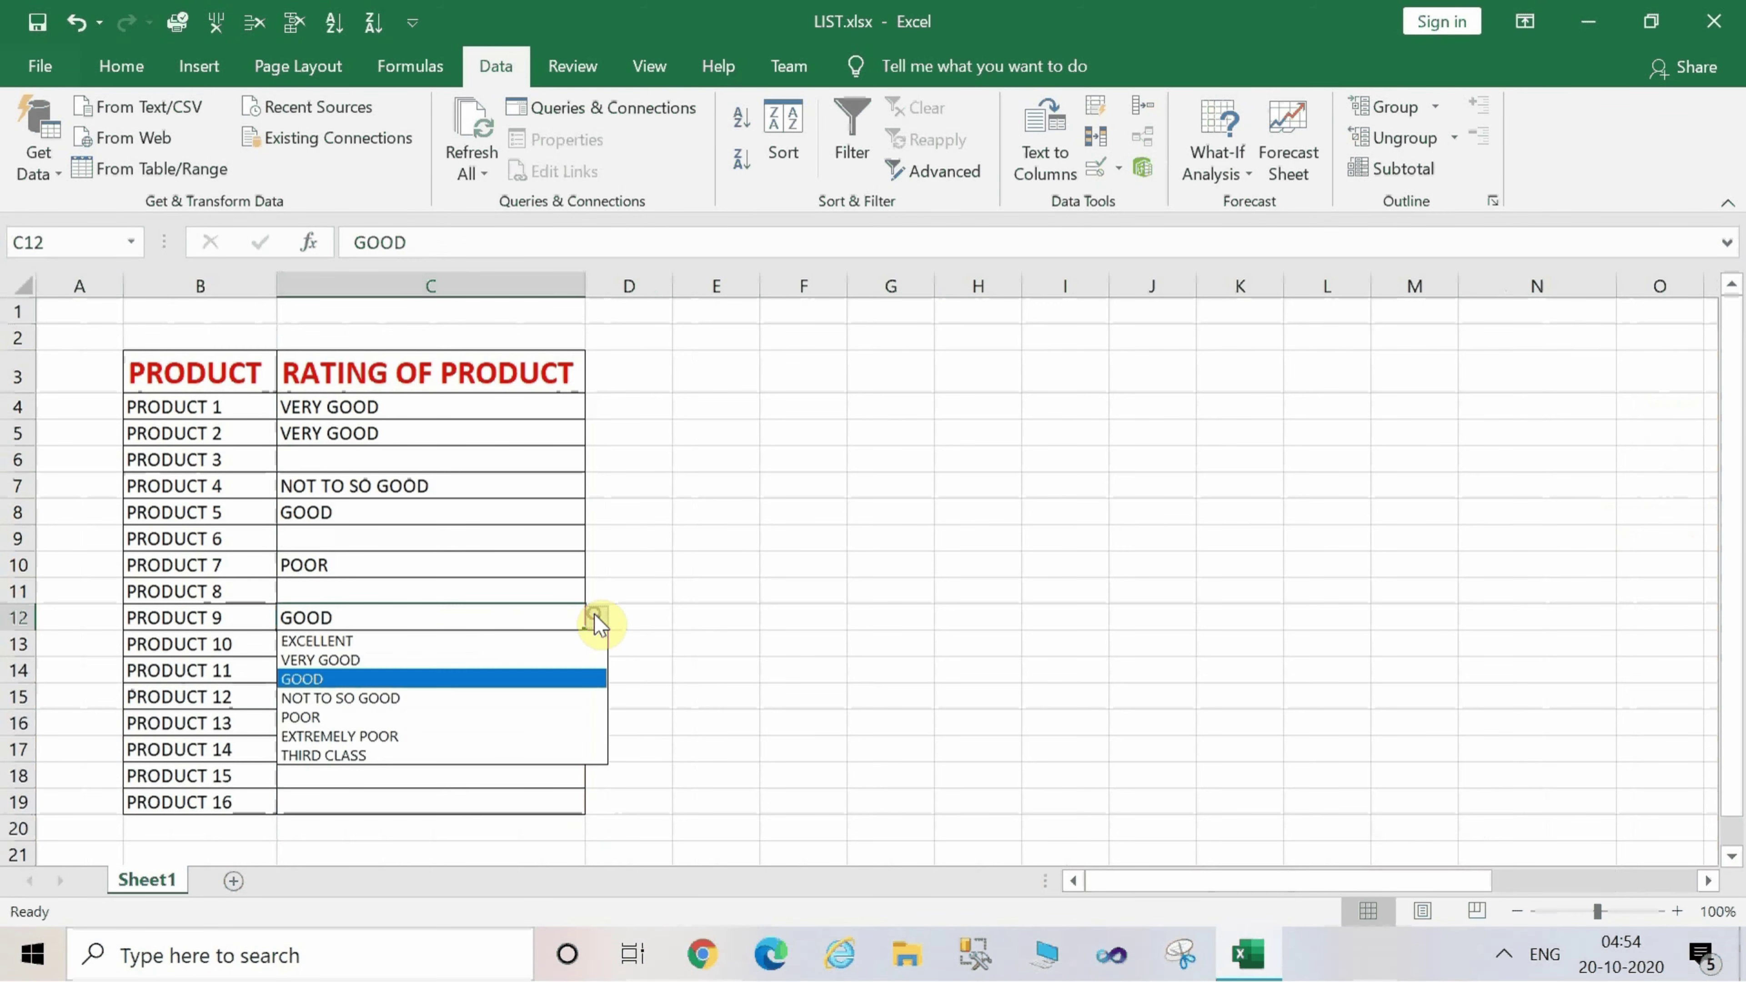
click(490, 751)
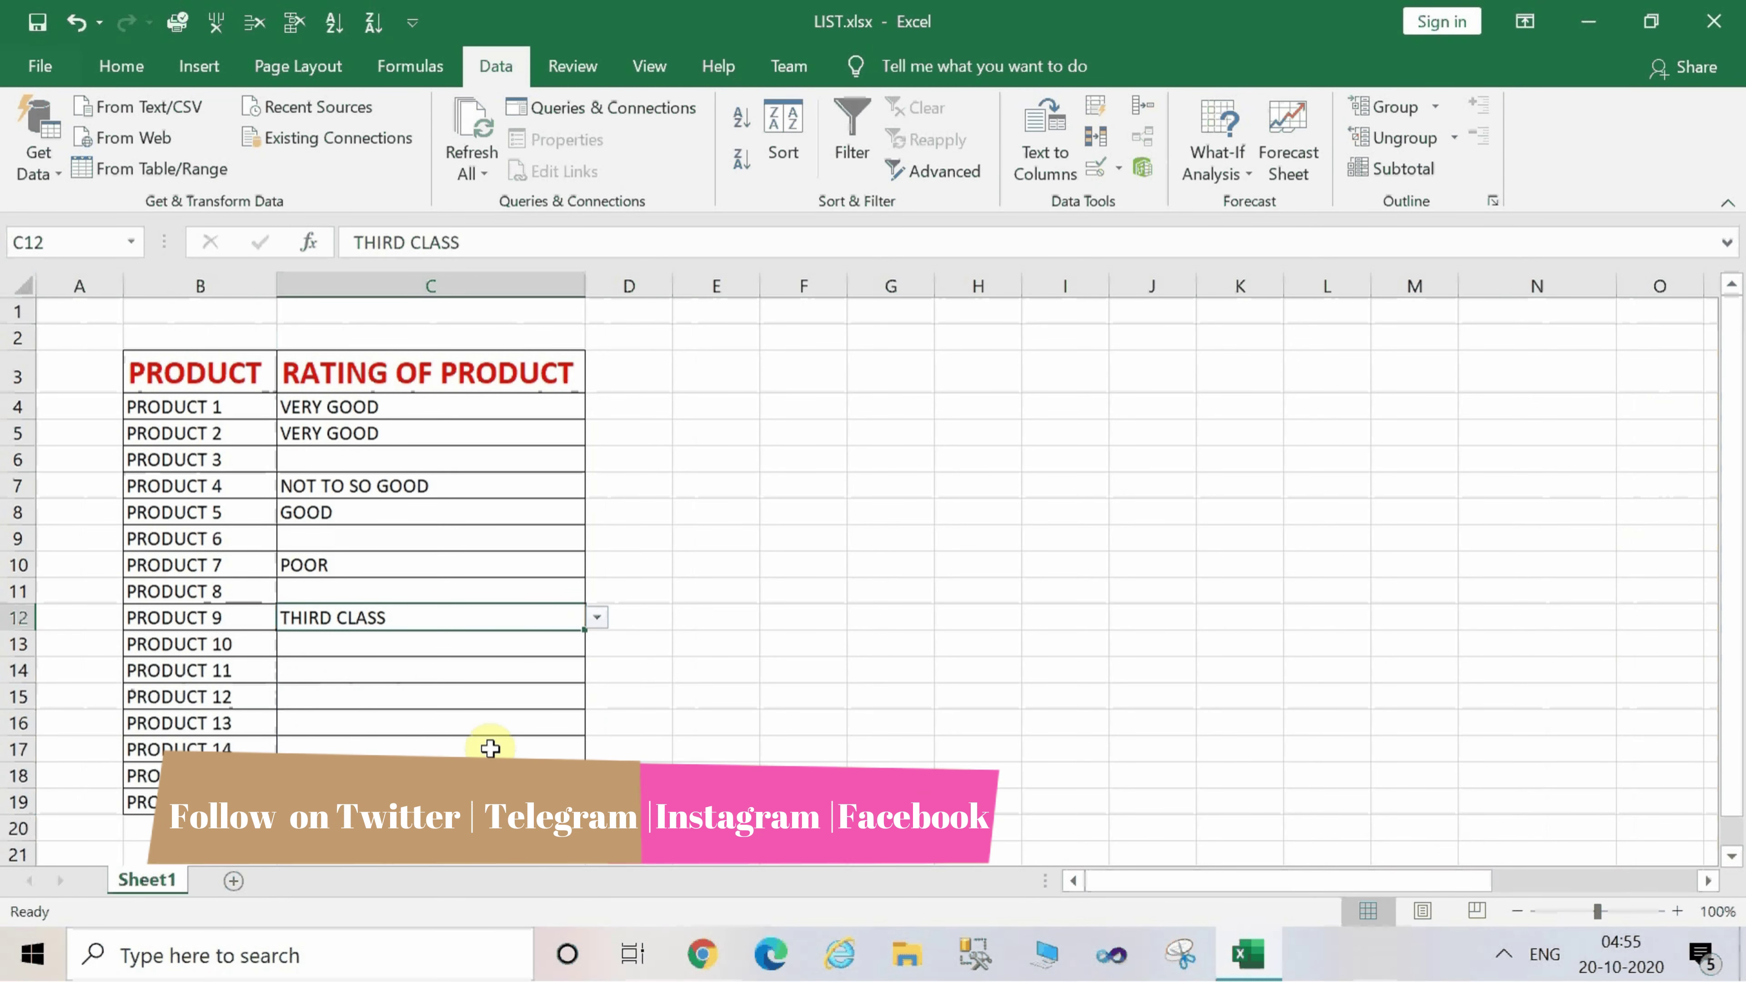
Type the title CREATING A LIST IN MICROSOFT EXCEL into cell C1.
click(781, 430)
click(307, 318)
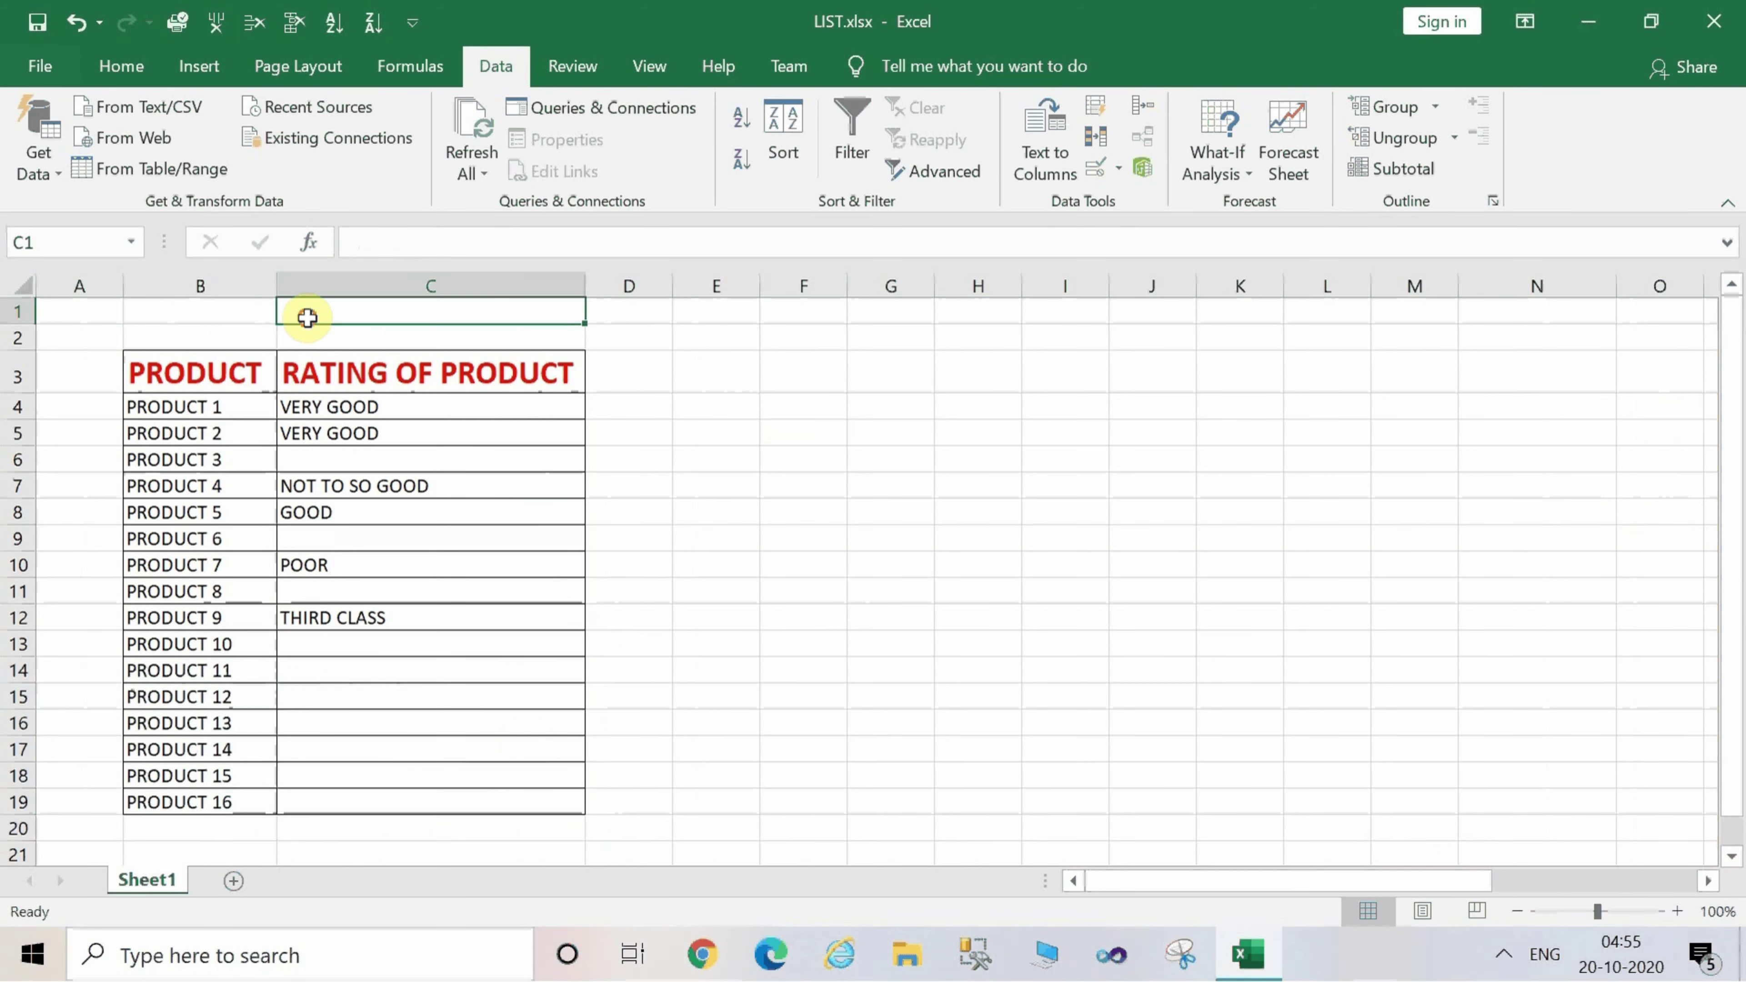
text(CREAT)
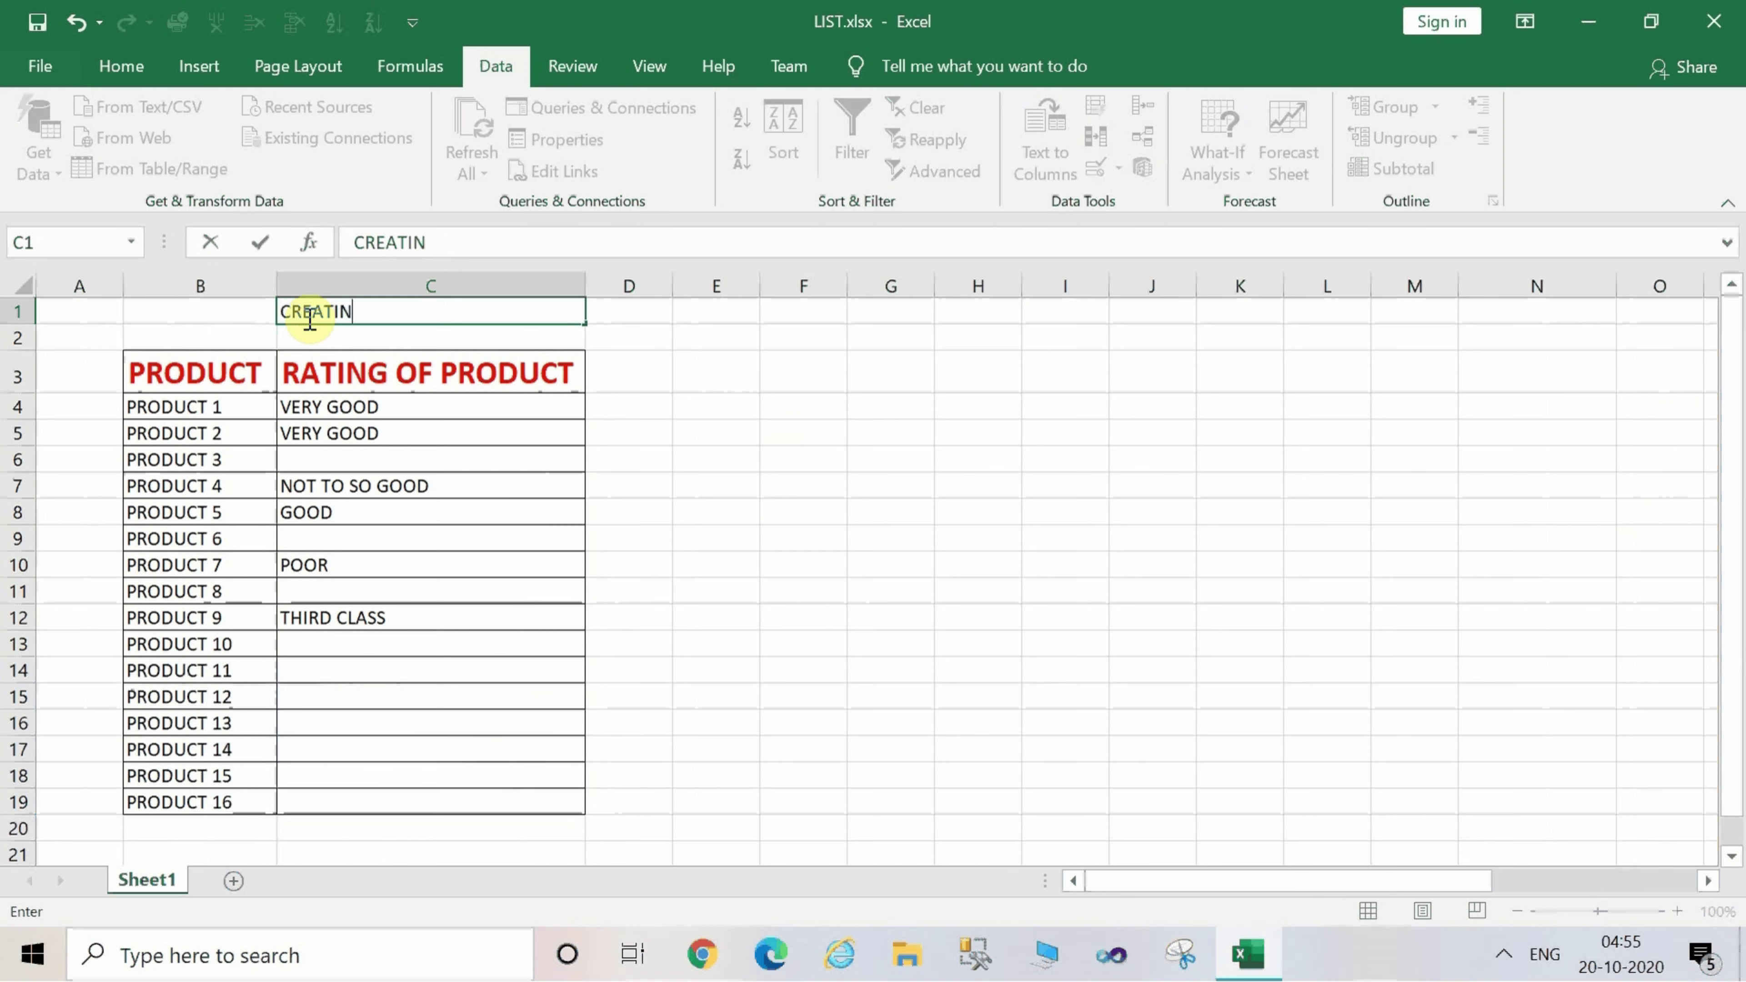
text(IN )
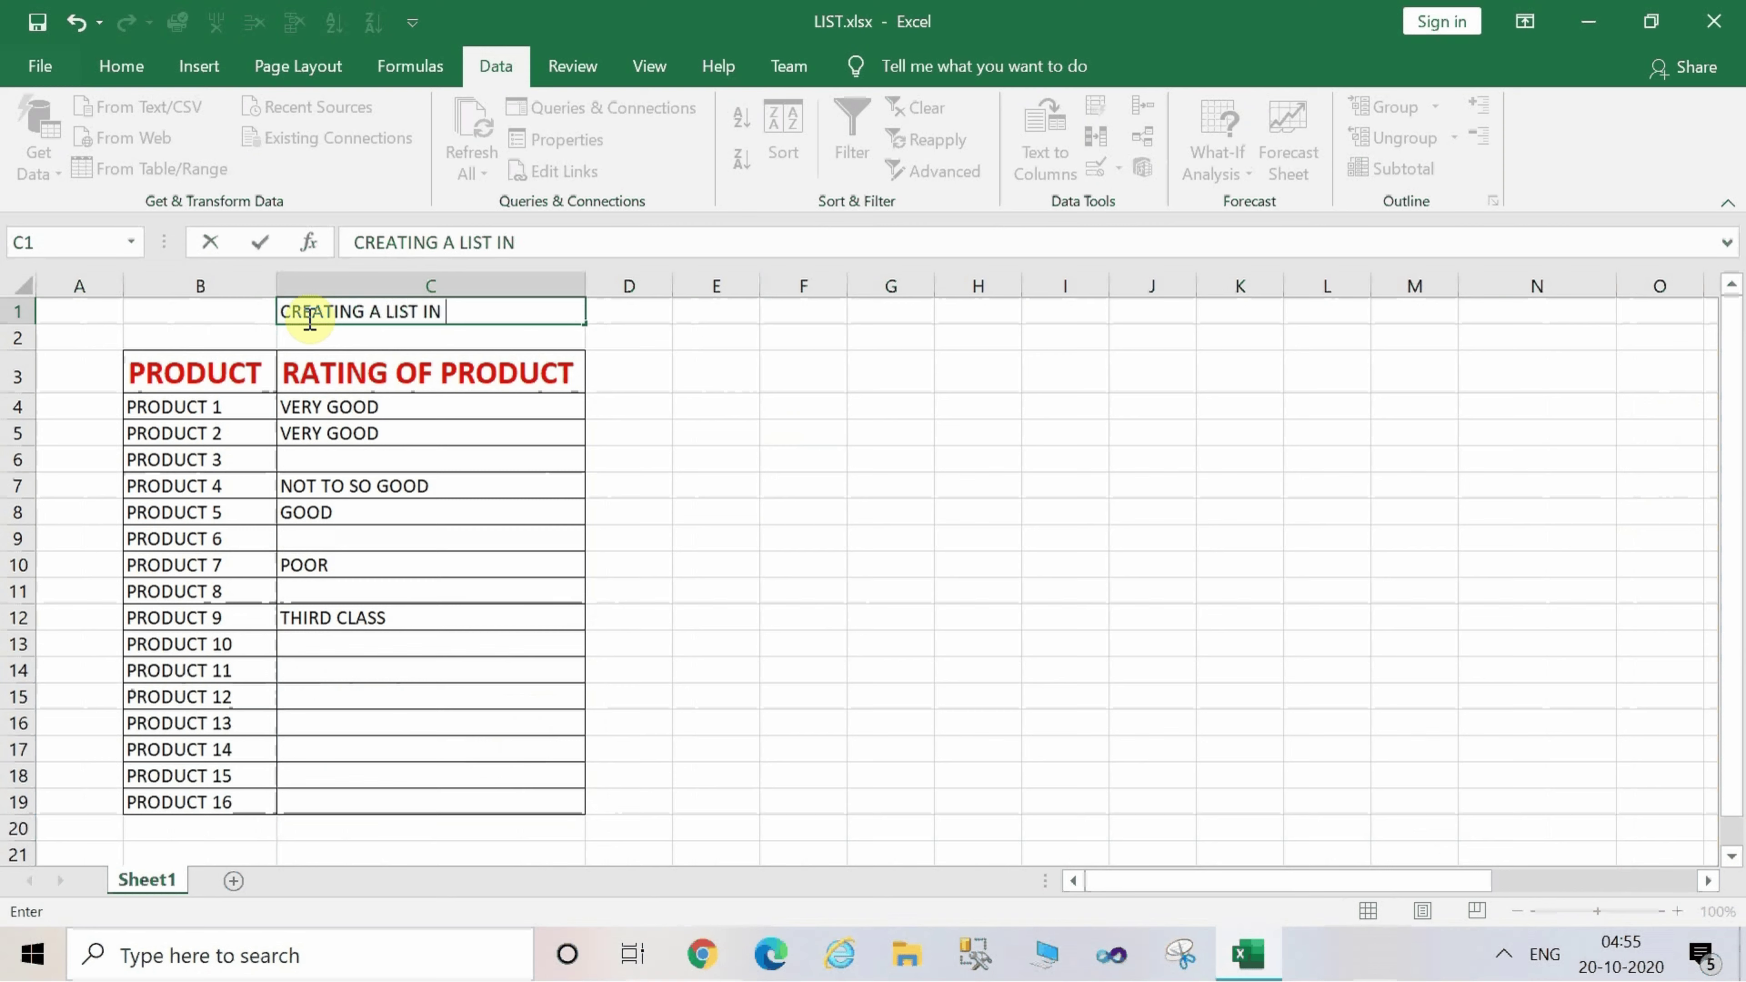
text(MICROSOFT EXCEL)
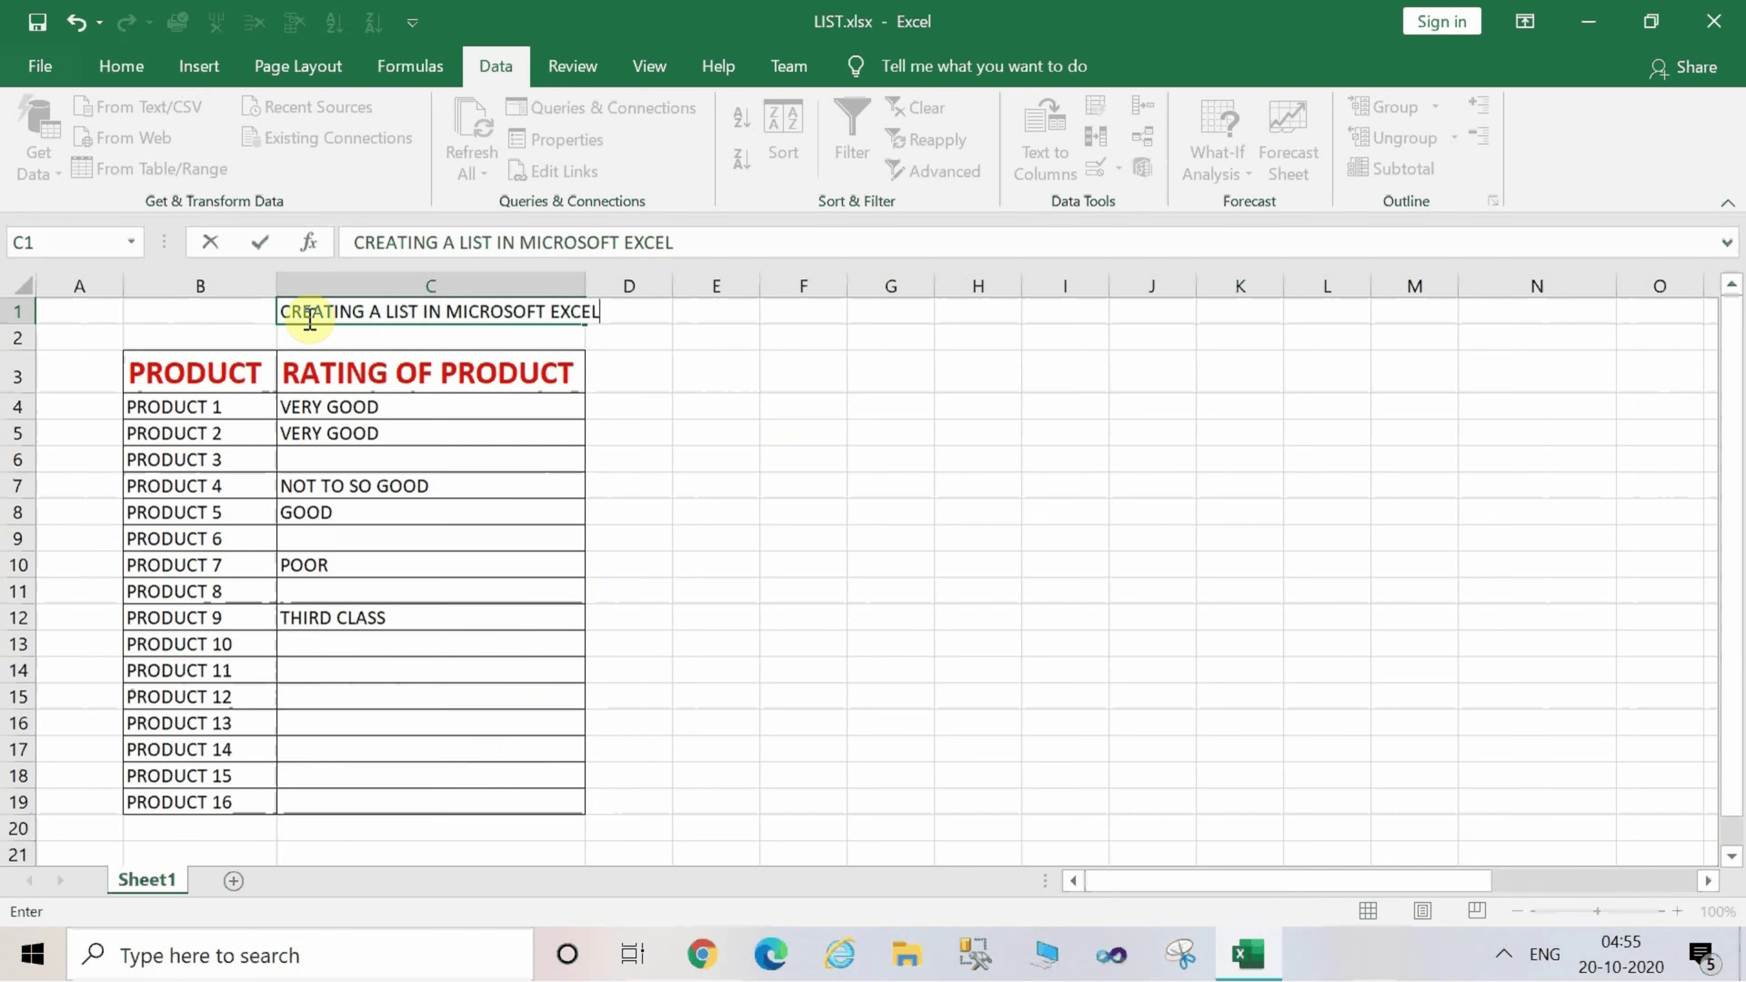
key(Return)
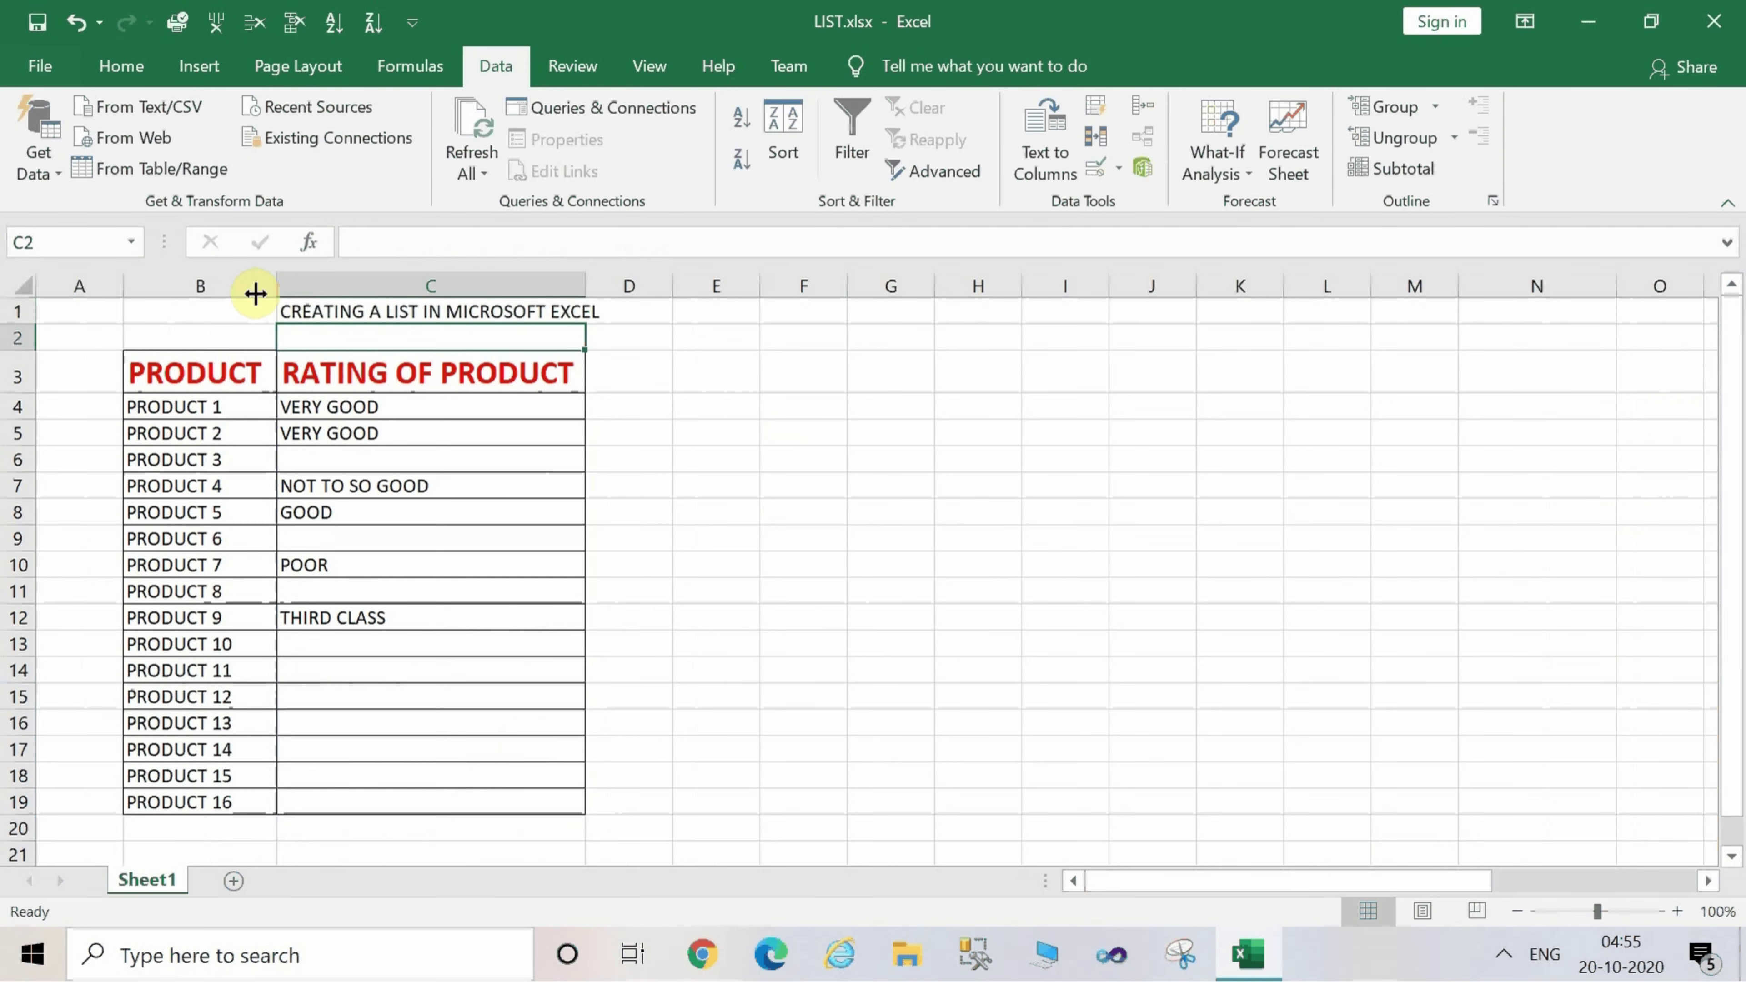
click(4, 310)
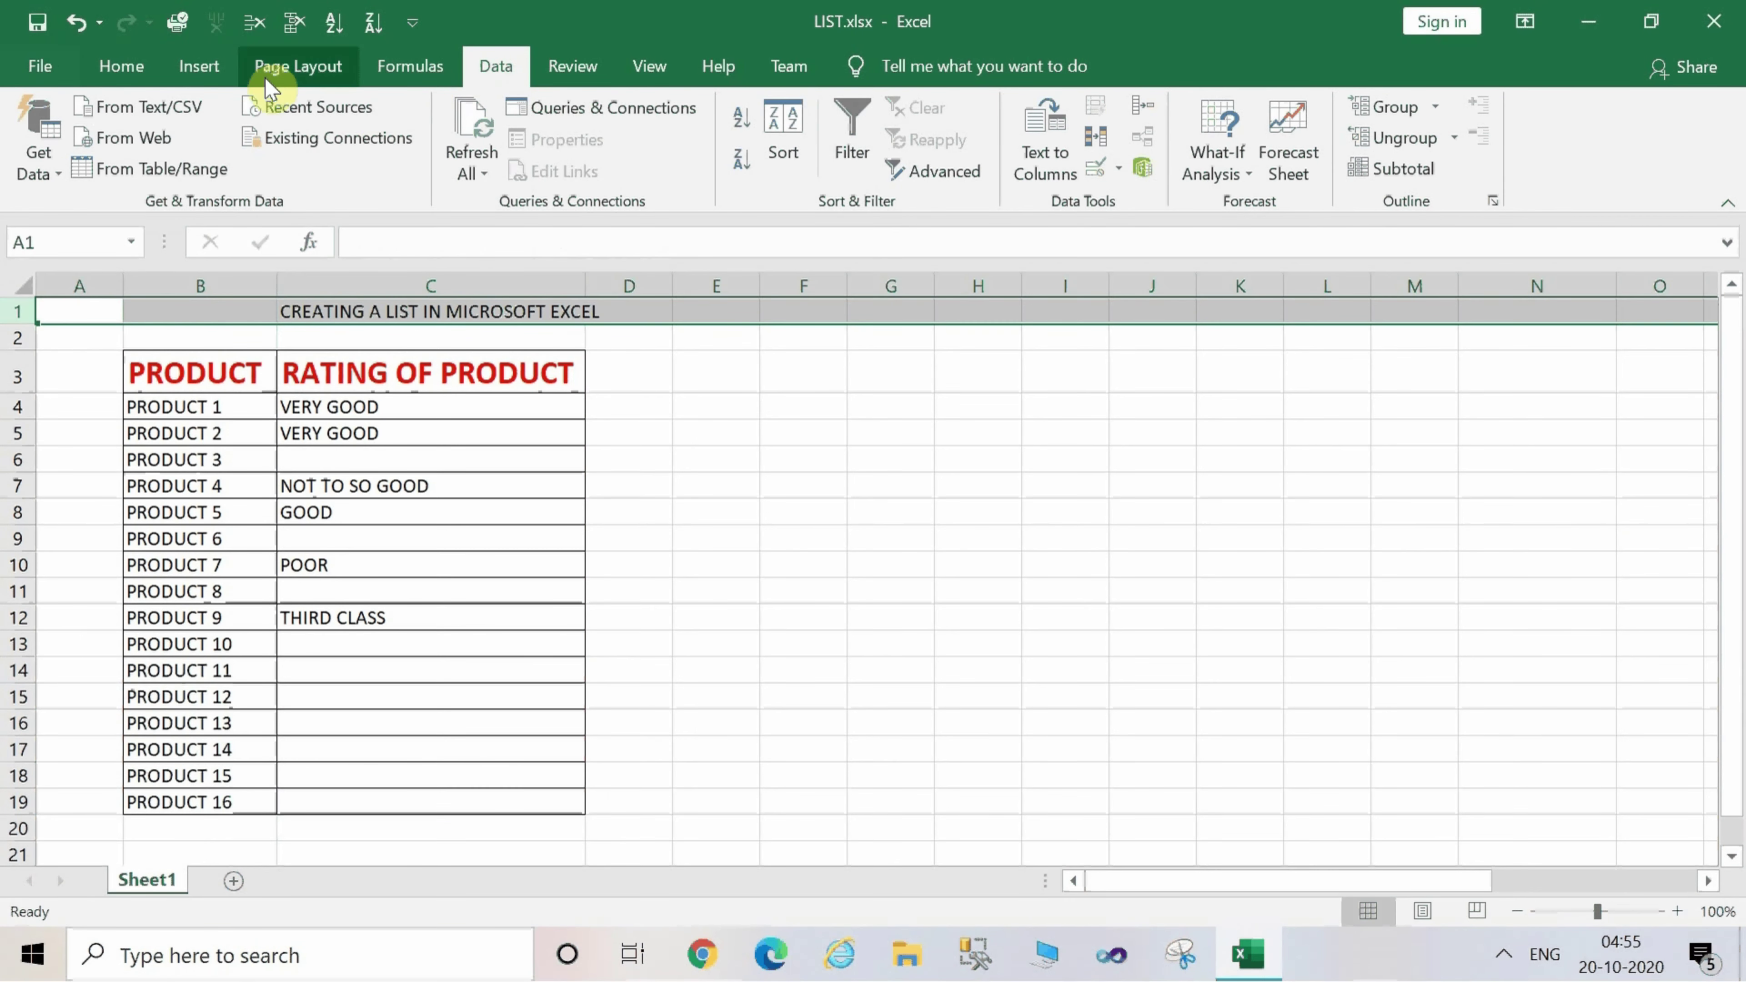
Format the row 1 title at font size 18 in a blue theme colour.
click(121, 76)
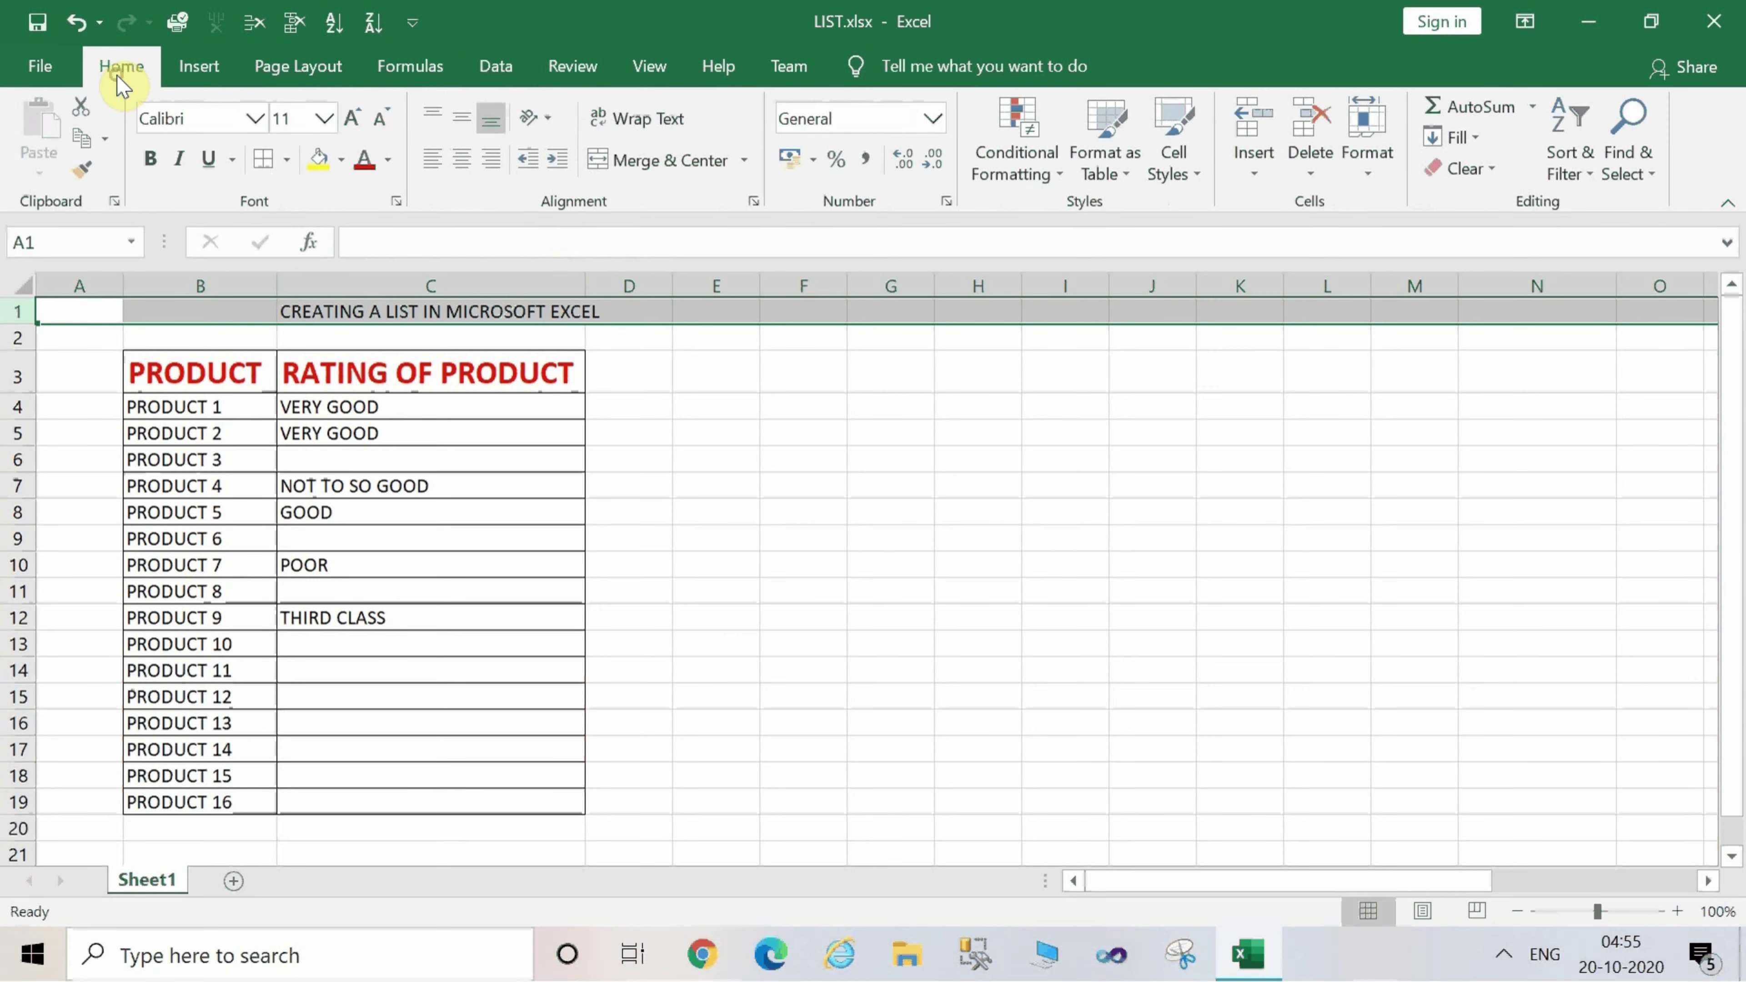
click(349, 127)
click(349, 127)
click(350, 128)
click(349, 127)
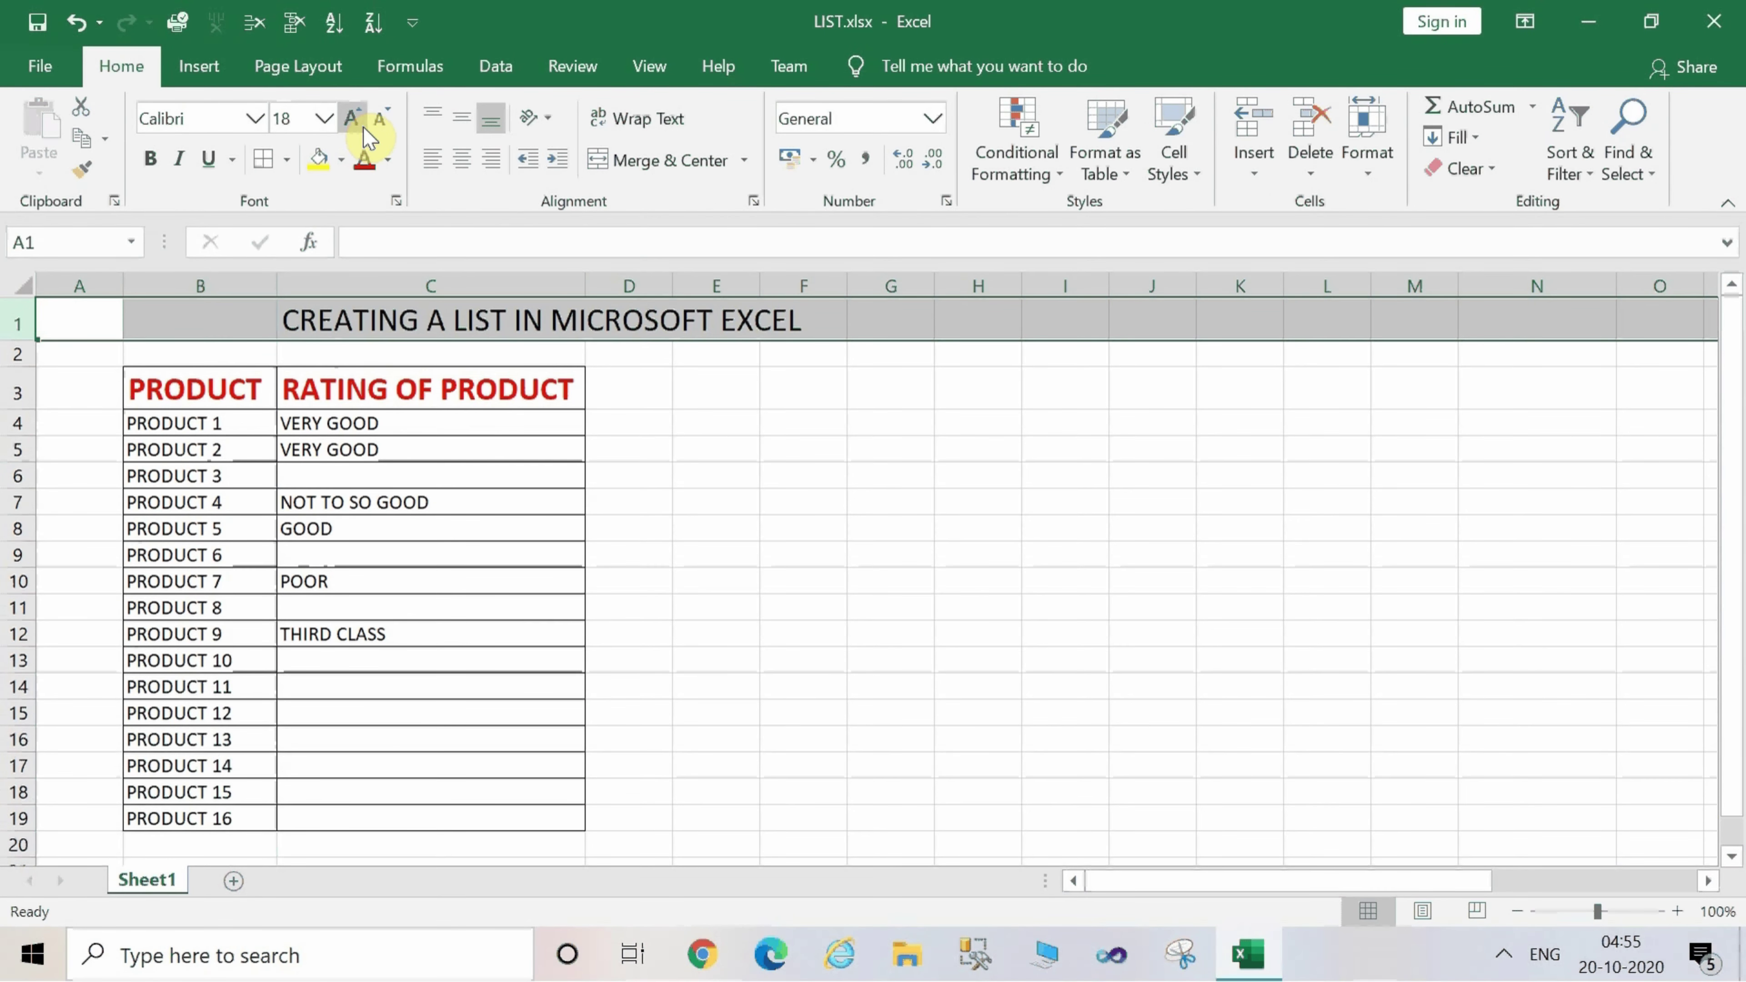
click(387, 167)
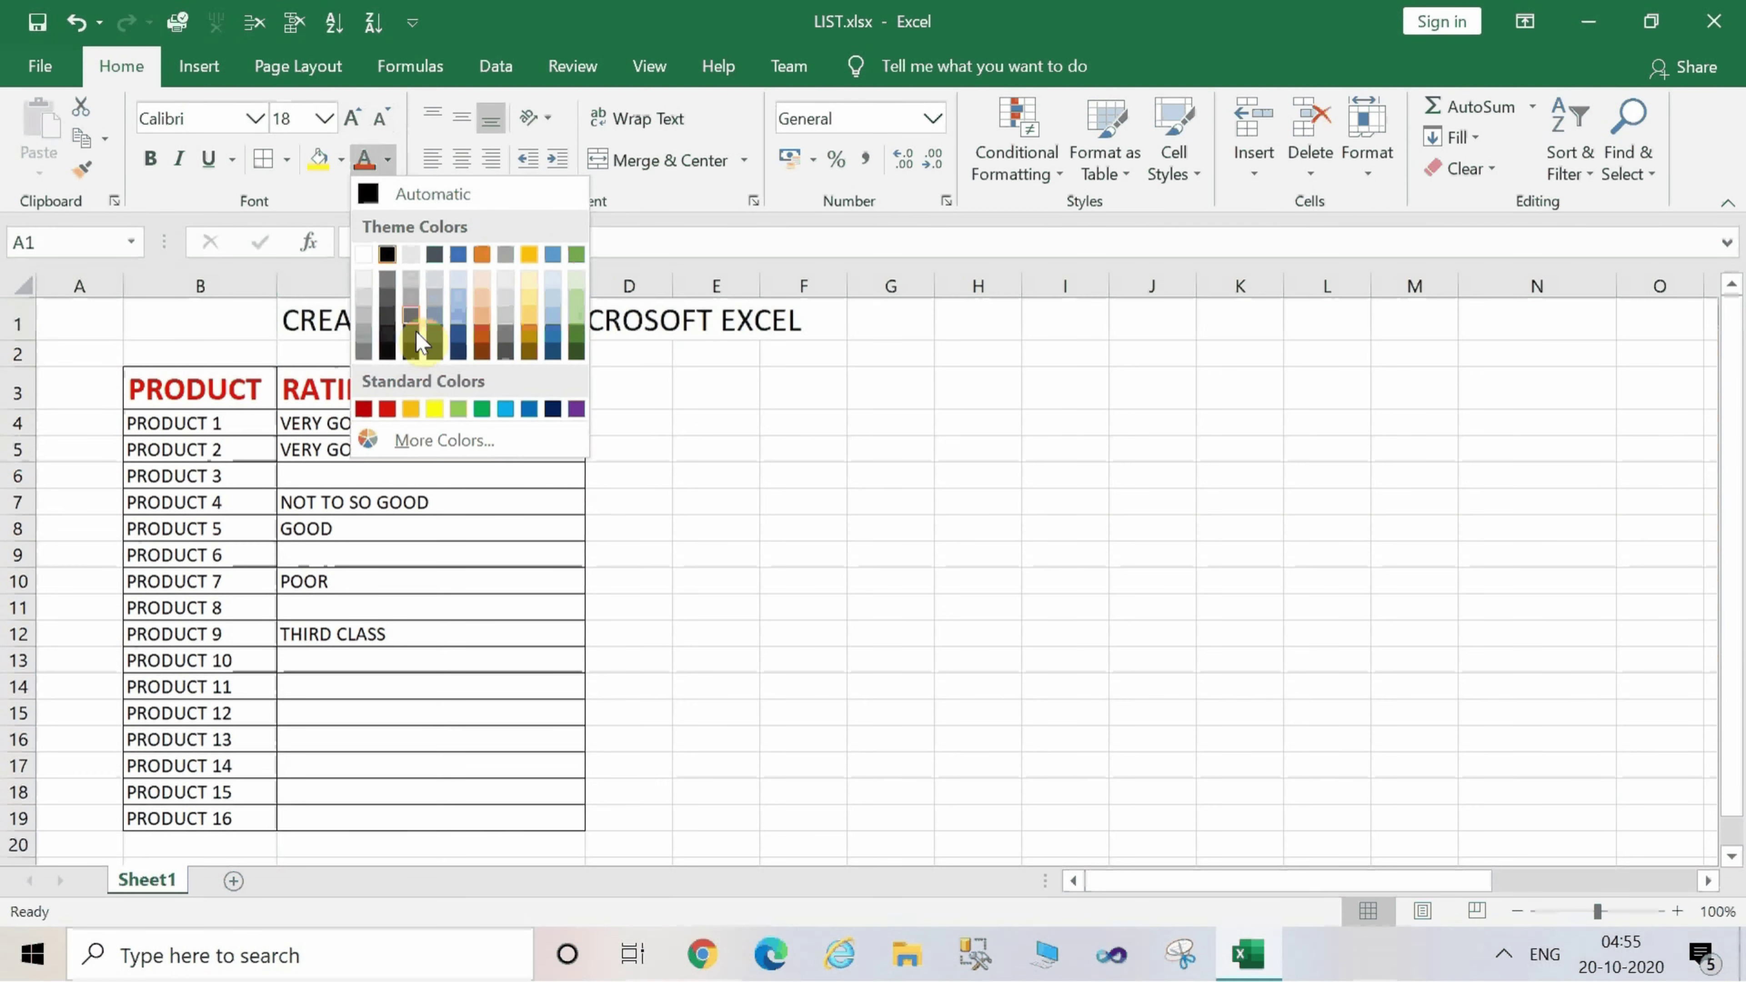
click(458, 256)
click(710, 440)
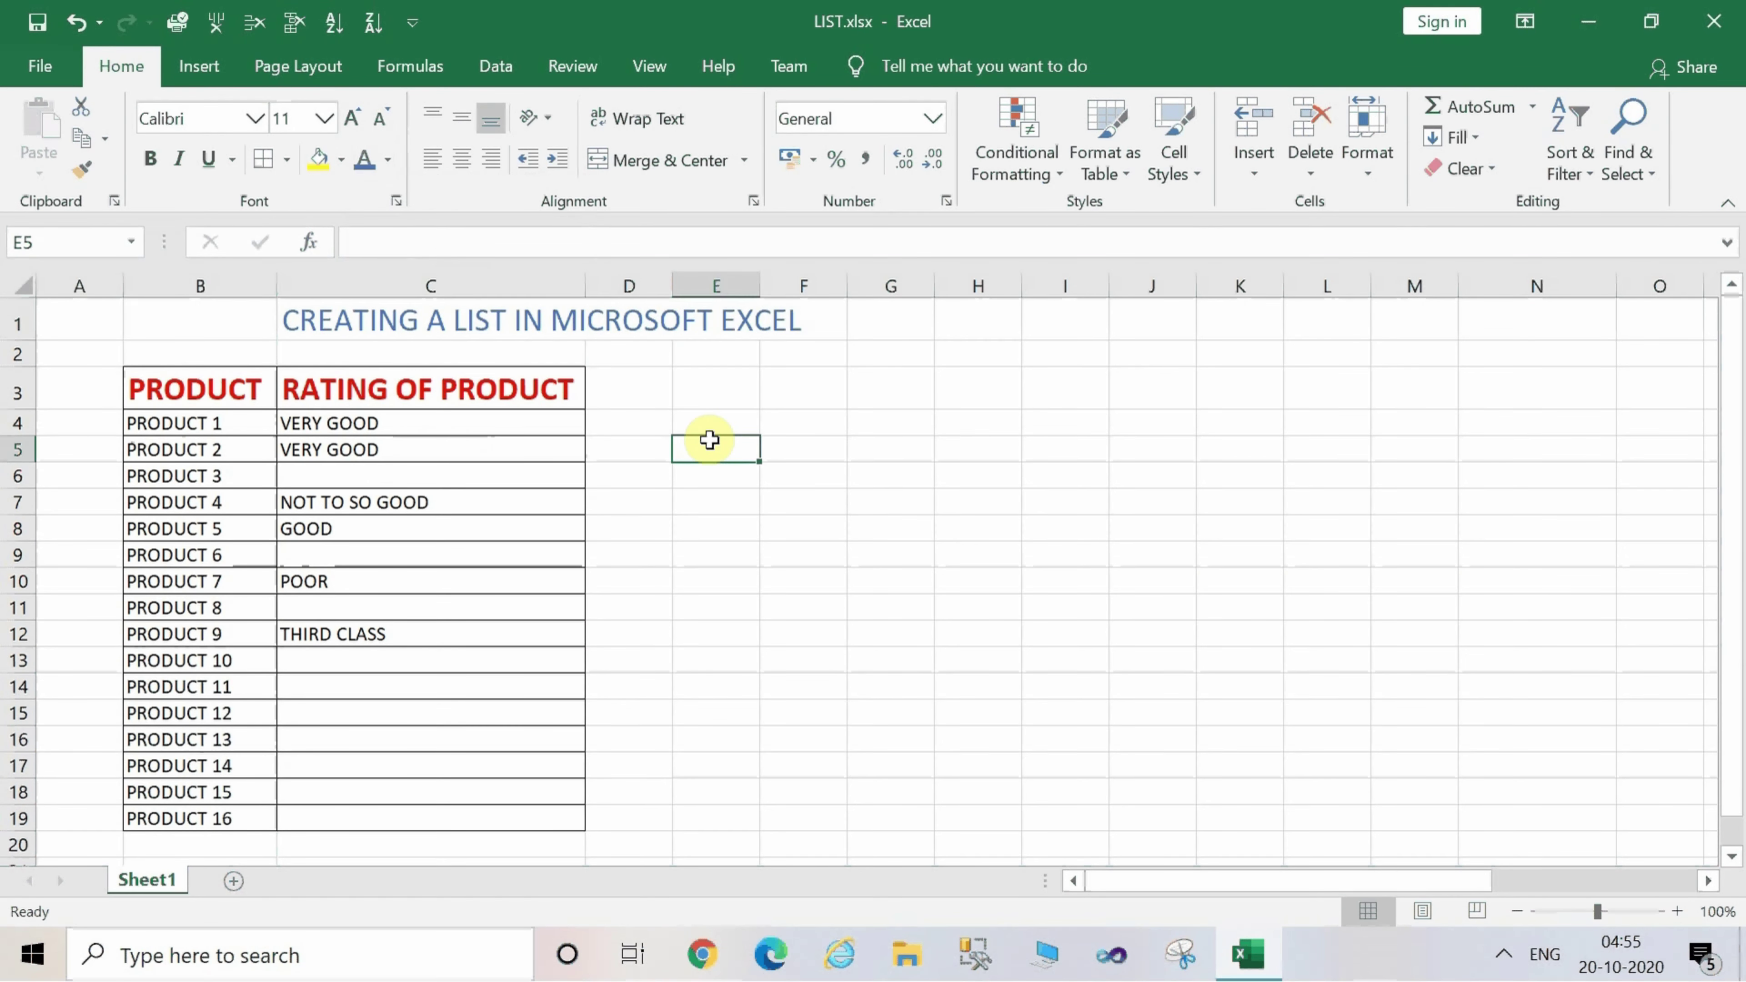
click(770, 556)
click(940, 586)
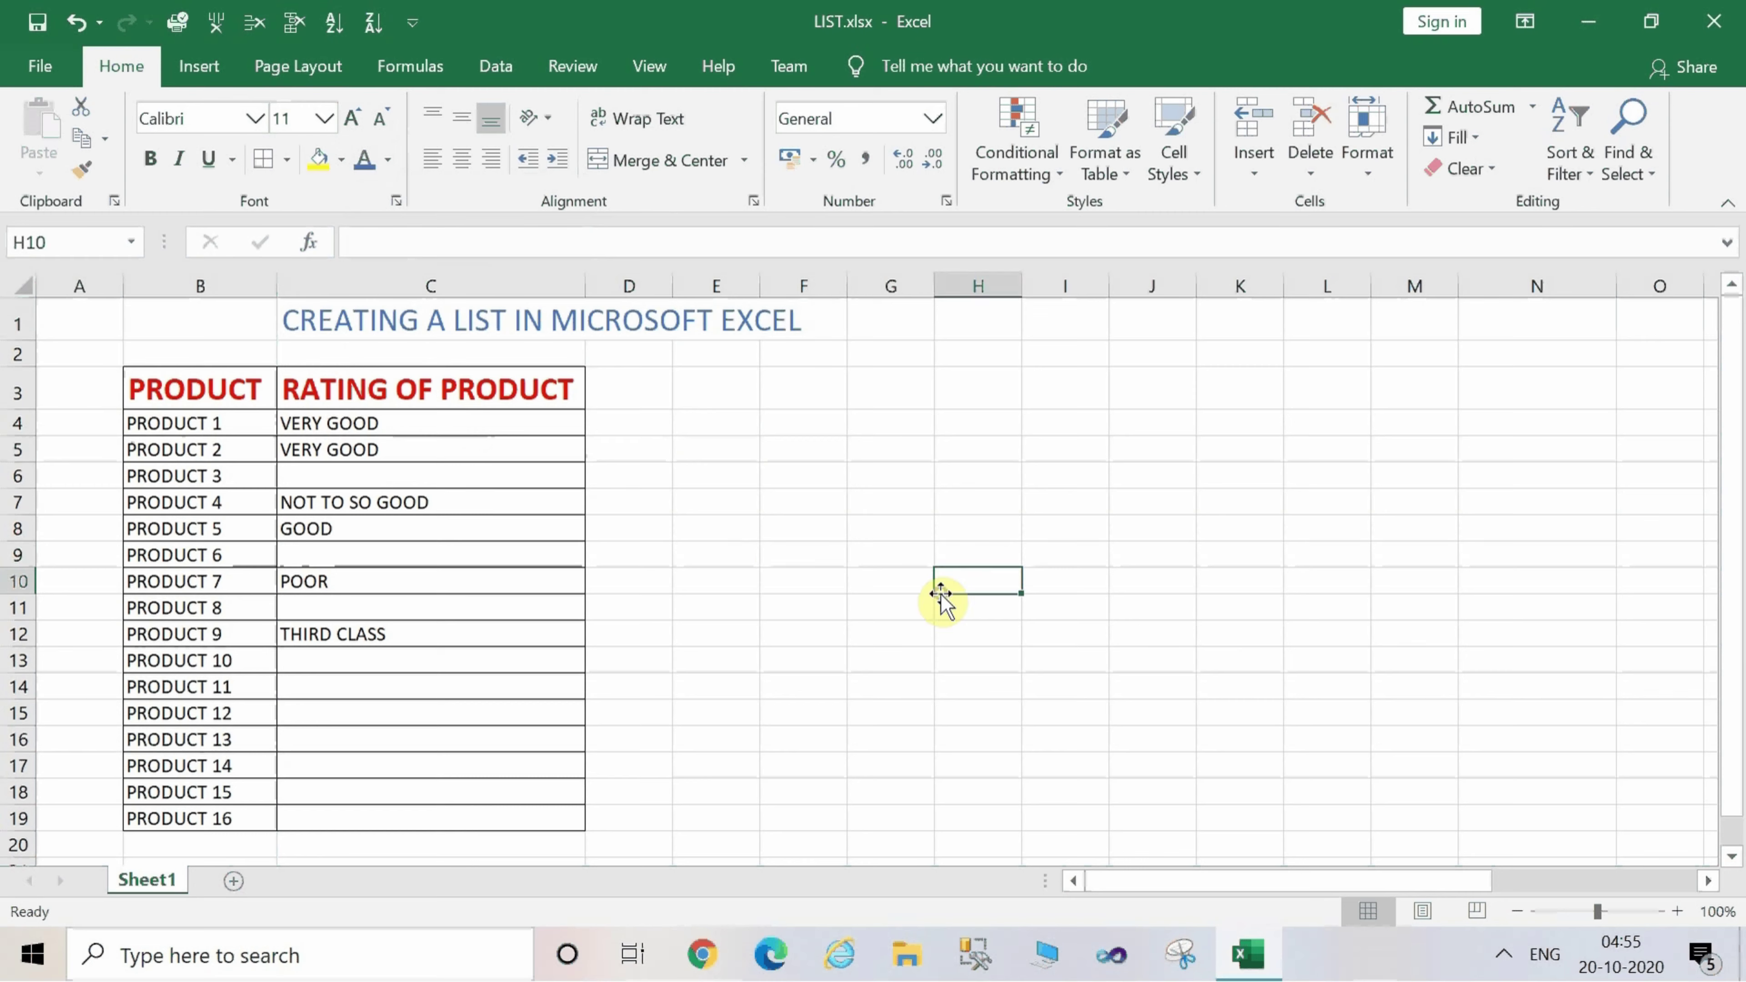